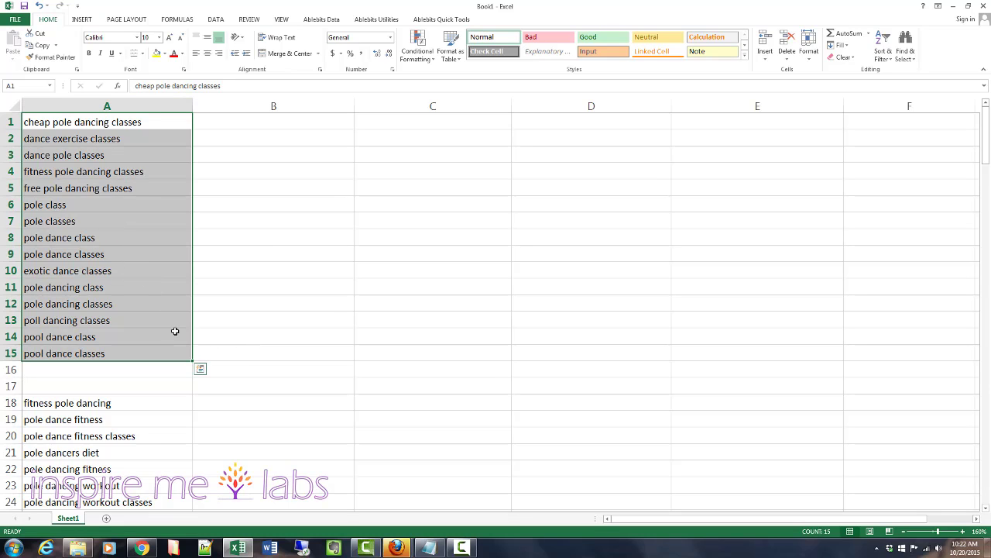
{"action": "left_click", "coordinate": [264, 368]}
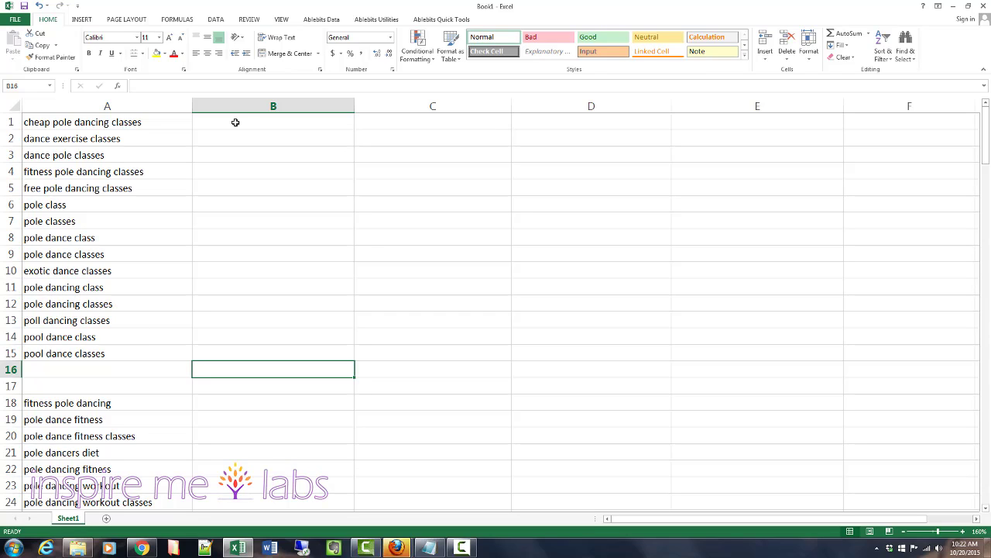
{"action": "left_click_drag", "start_coordinate": [236, 122], "coordinate": [243, 344]}
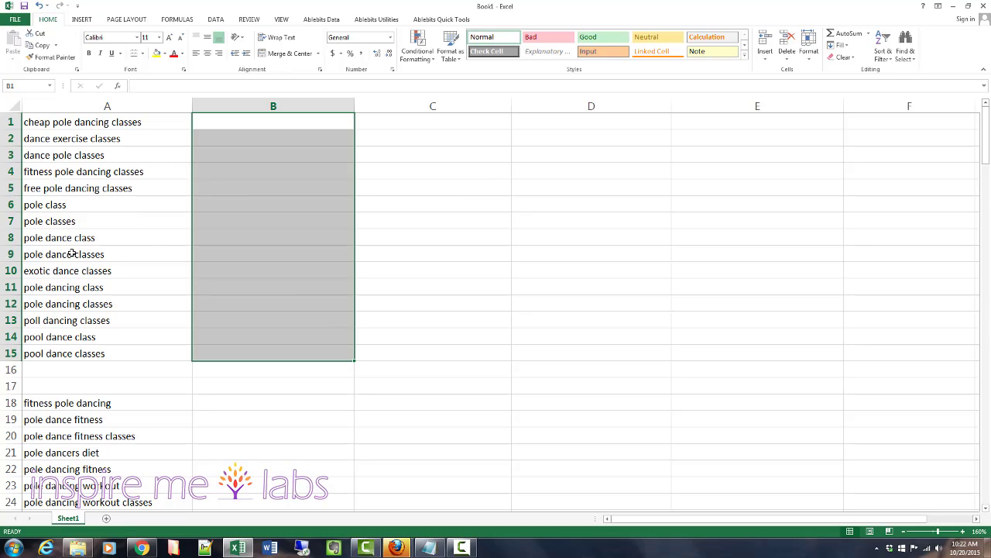
{"action": "left_click", "coordinate": [61, 273]}
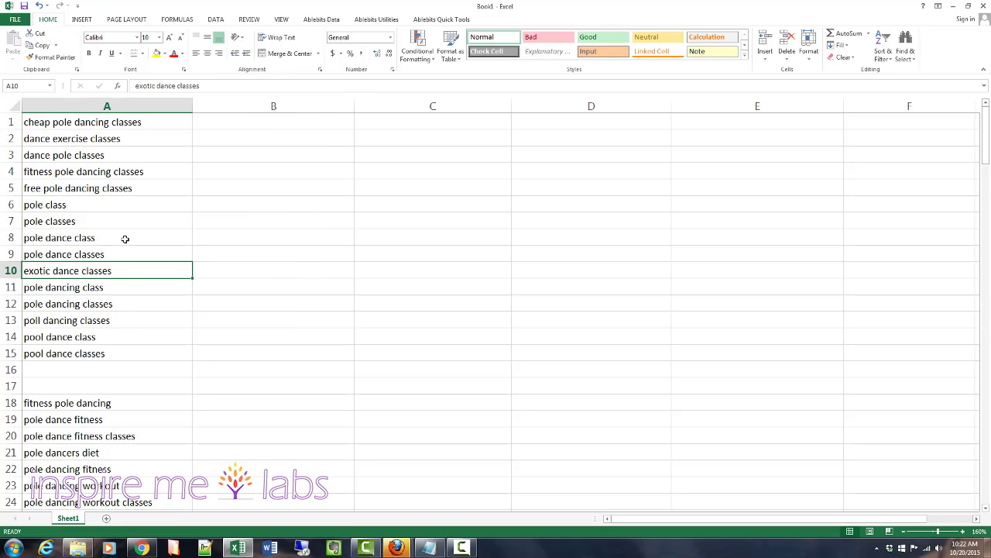
{"action": "left_click", "coordinate": [75, 123]}
{"action": "left_click_drag", "start_coordinate": [75, 123], "coordinate": [129, 177]}
{"action": "left_click", "coordinate": [116, 206]}
{"action": "left_click", "coordinate": [129, 187]}
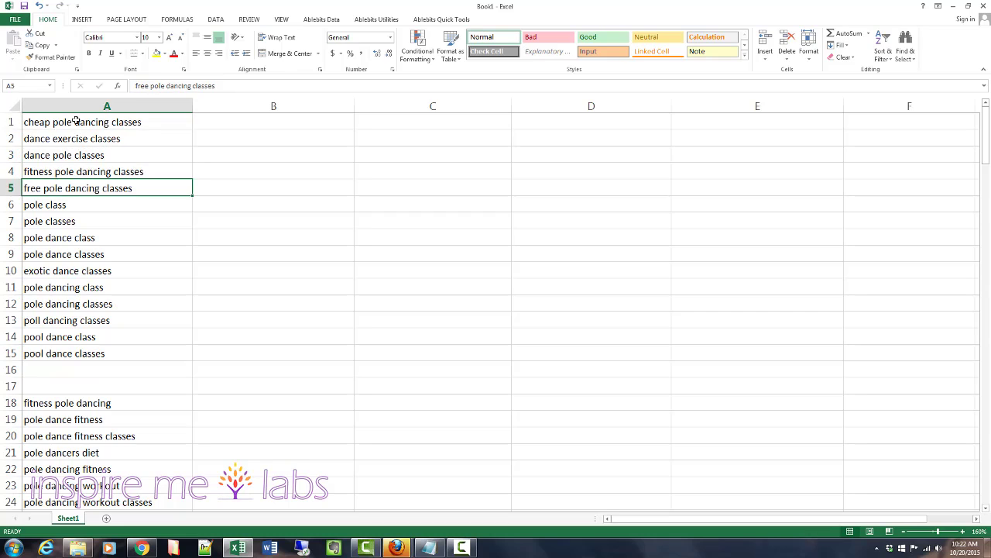
Step: Delete the keyword "dance exercise classes" from cell A2
{"action": "left_click", "coordinate": [74, 122]}
{"action": "left_click", "coordinate": [42, 3]}
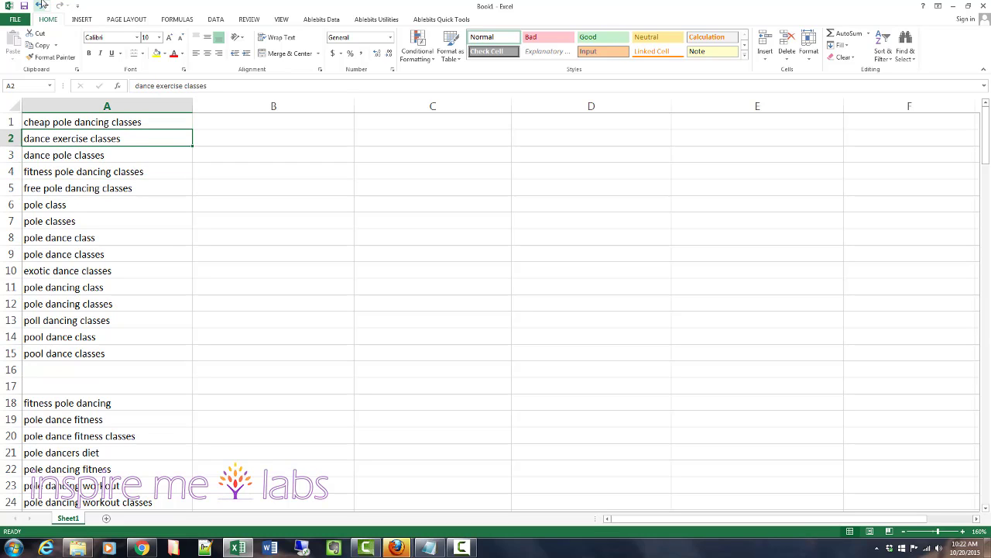
{"action": "left_click", "coordinate": [42, 4]}
{"action": "left_click", "coordinate": [42, 4]}
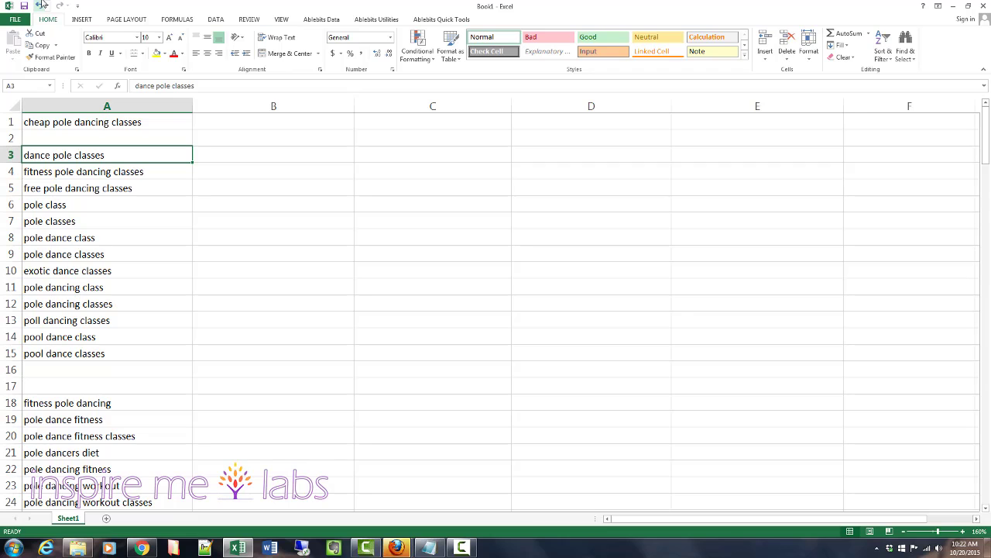
Step: Move "fitness pole dancing classes" from A4 to cell A101, at the end of the pole fitness keyword group
{"action": "left_click", "coordinate": [42, 4]}
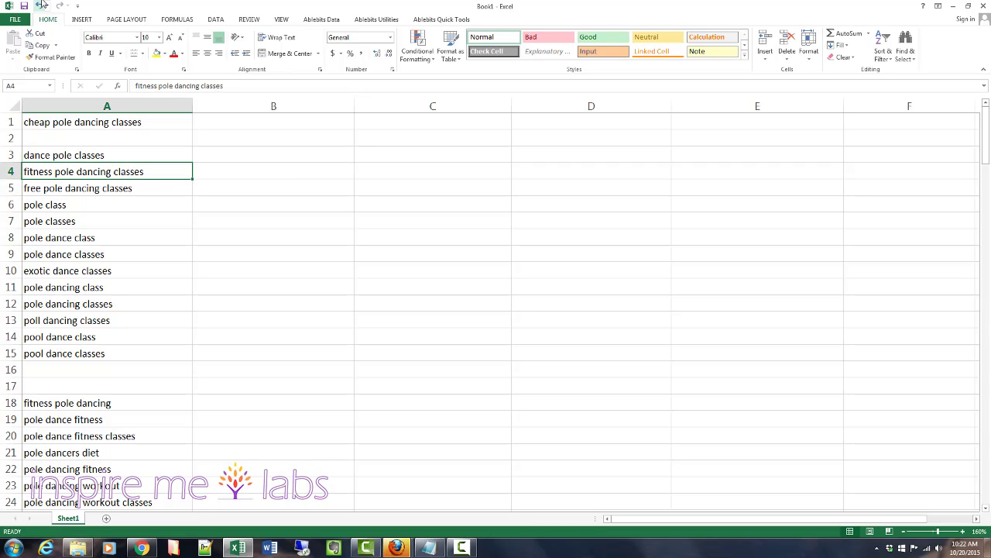
{"action": "key", "text": "ctrl+c"}
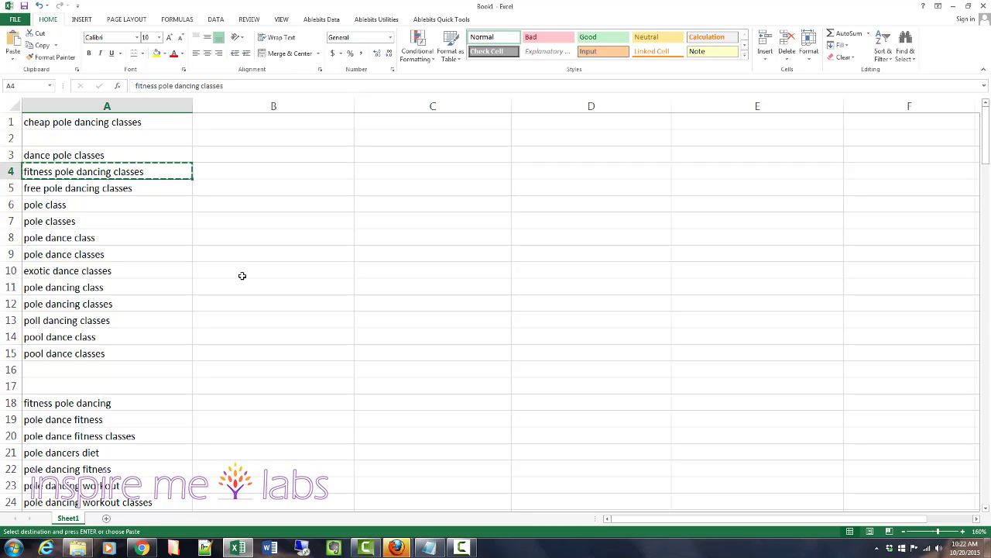
{"action": "scroll", "coordinate": [242, 276], "scroll_direction": "down", "scroll_amount": 4}
{"action": "scroll", "coordinate": [242, 276], "scroll_direction": "down", "scroll_amount": 16}
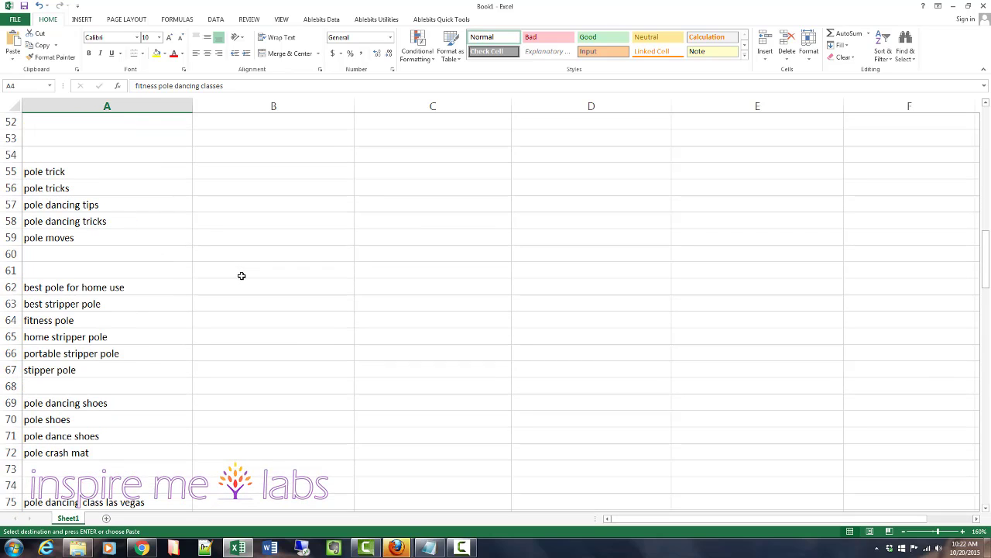
{"action": "scroll", "coordinate": [242, 276], "scroll_direction": "down", "scroll_amount": 5}
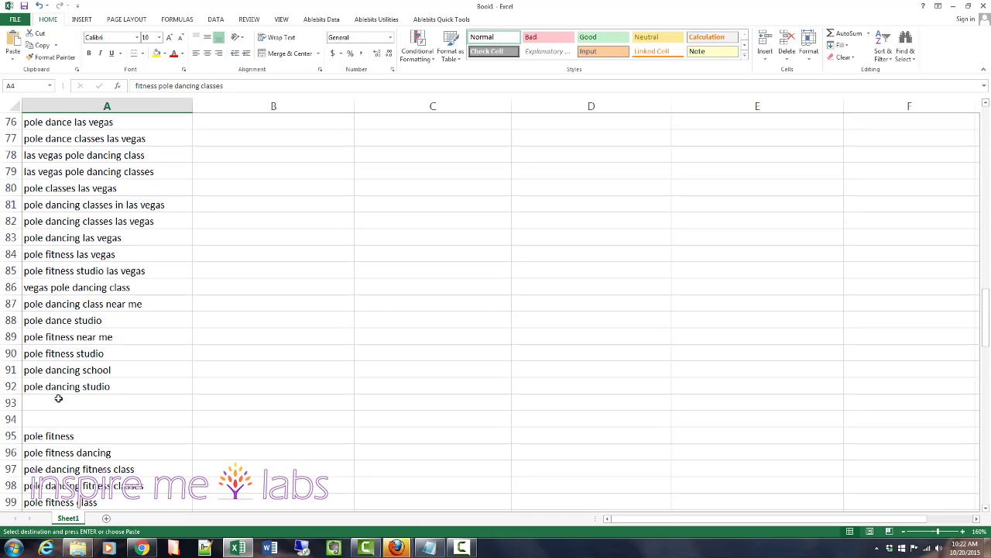
{"action": "left_click", "coordinate": [57, 401]}
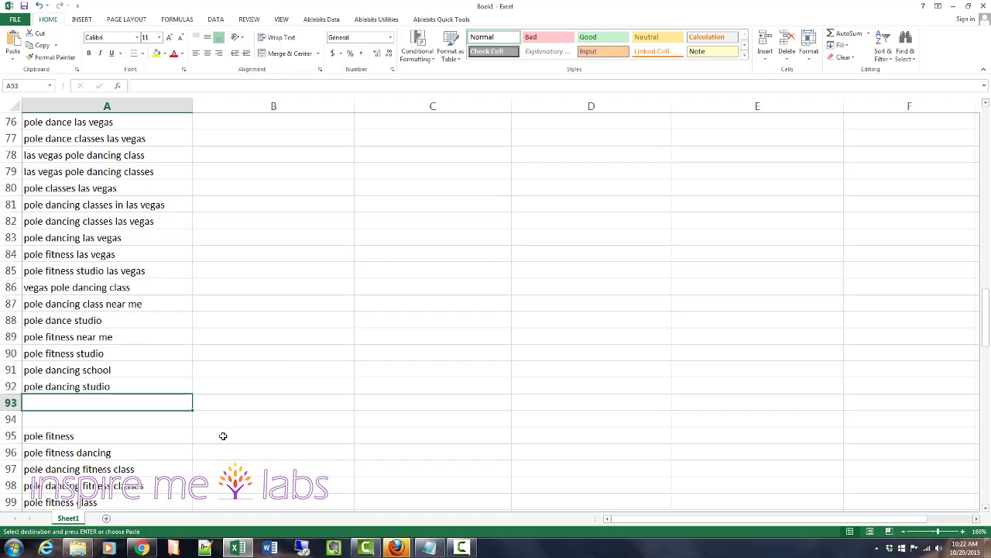
{"action": "scroll", "coordinate": [223, 436], "scroll_direction": "down", "scroll_amount": 2}
{"action": "left_click", "coordinate": [118, 430]}
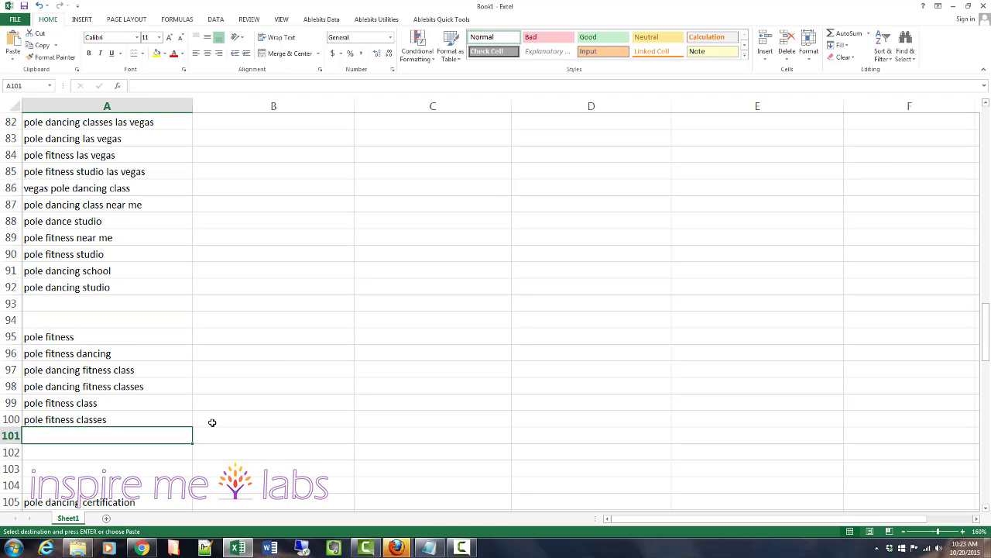
{"action": "key", "text": "Return"}
{"action": "scroll", "coordinate": [290, 312], "scroll_direction": "up", "scroll_amount": 20}
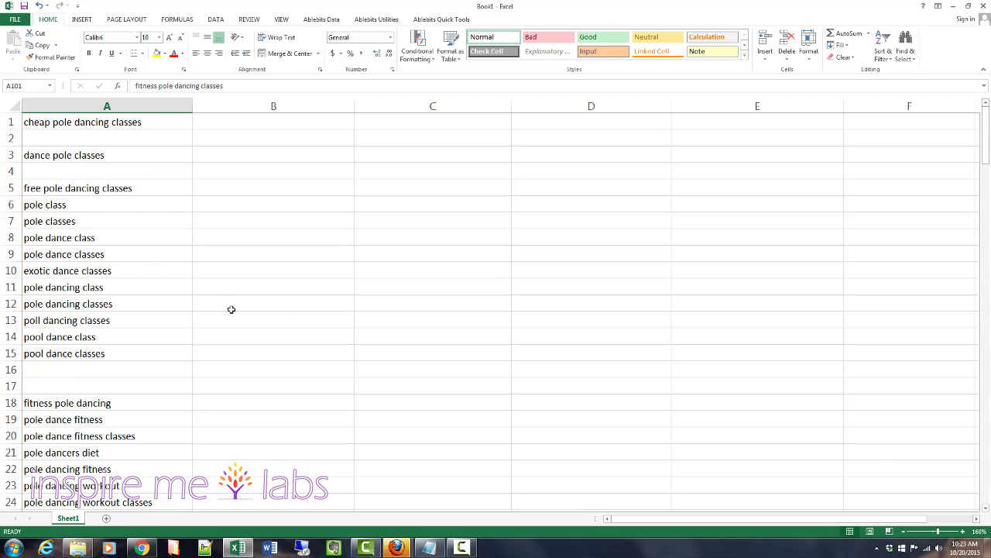
{"action": "left_click", "coordinate": [56, 190]}
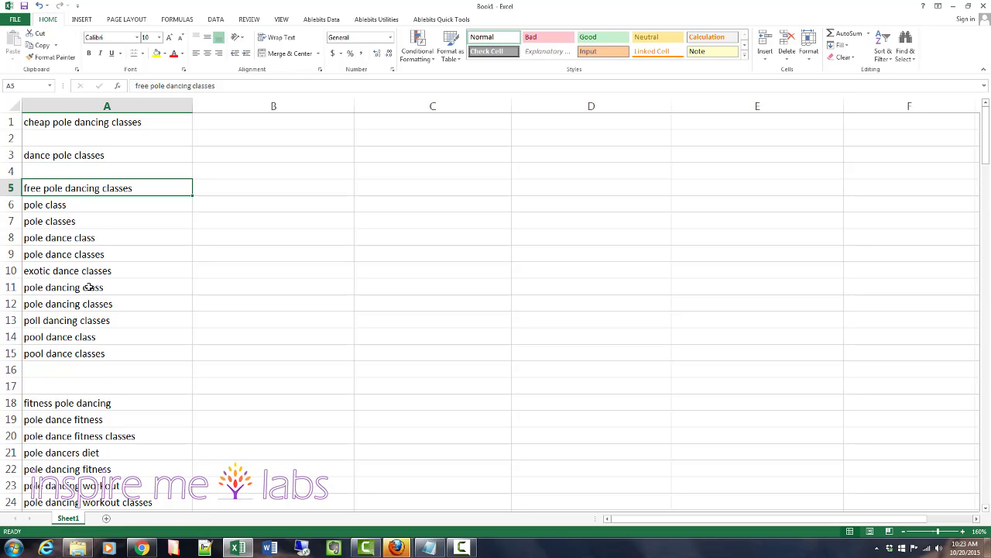
{"action": "key", "text": "Down"}
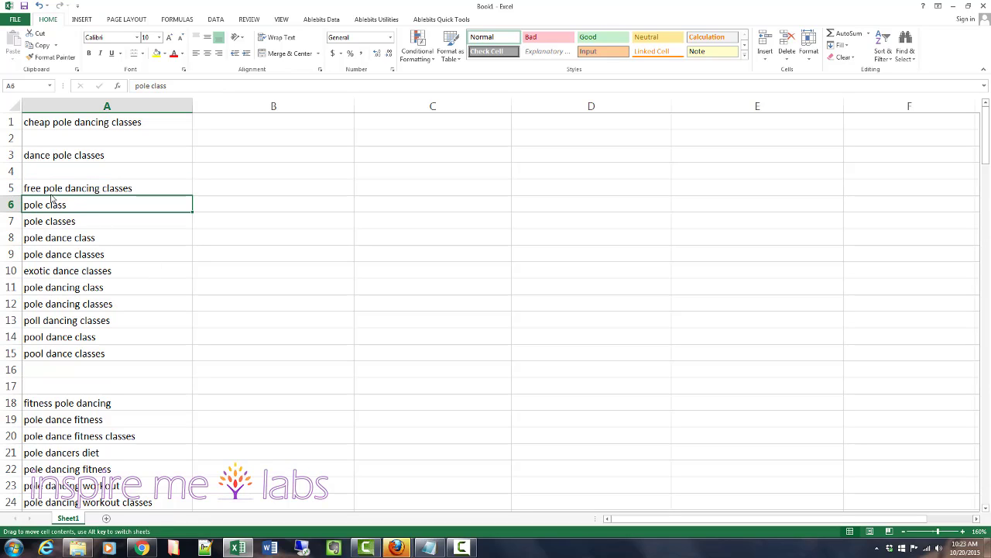
{"action": "left_click", "coordinate": [78, 188]}
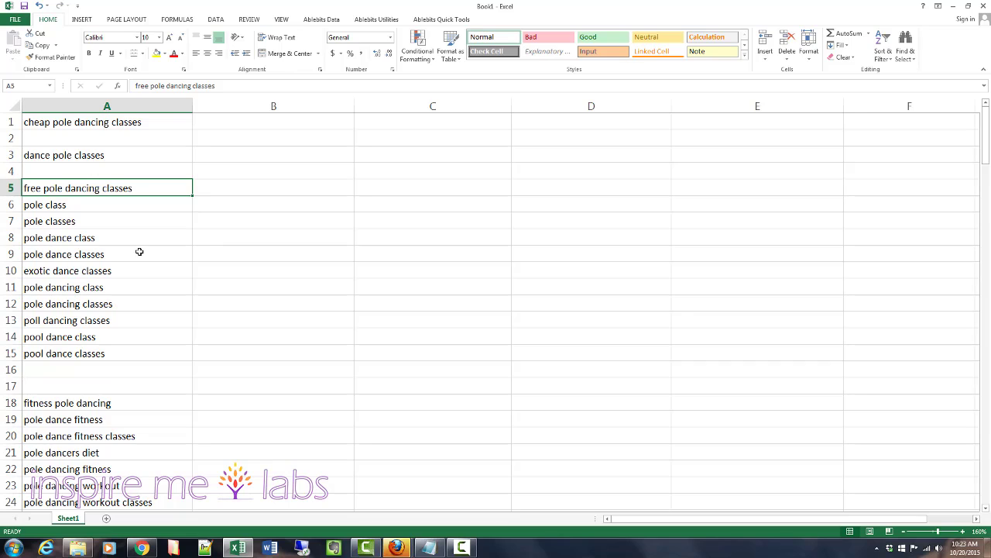
{"action": "key", "text": "Down"}
{"action": "key", "text": "Up"}
{"action": "key", "text": "Down"}
{"action": "key", "text": "Down"}
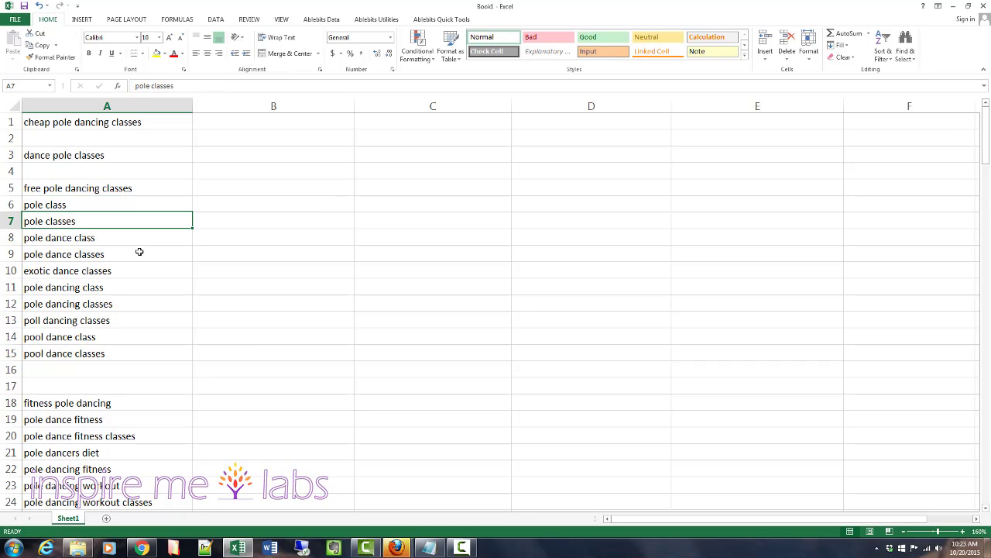
Step: Move "exotic dance classes" from A10 to the empty cell A16 below the classes group
{"action": "key", "text": "Down"}
{"action": "key", "text": "Down"}
{"action": "key", "text": "Down"}
{"action": "key", "text": "Down"}
{"action": "key", "text": "Up"}
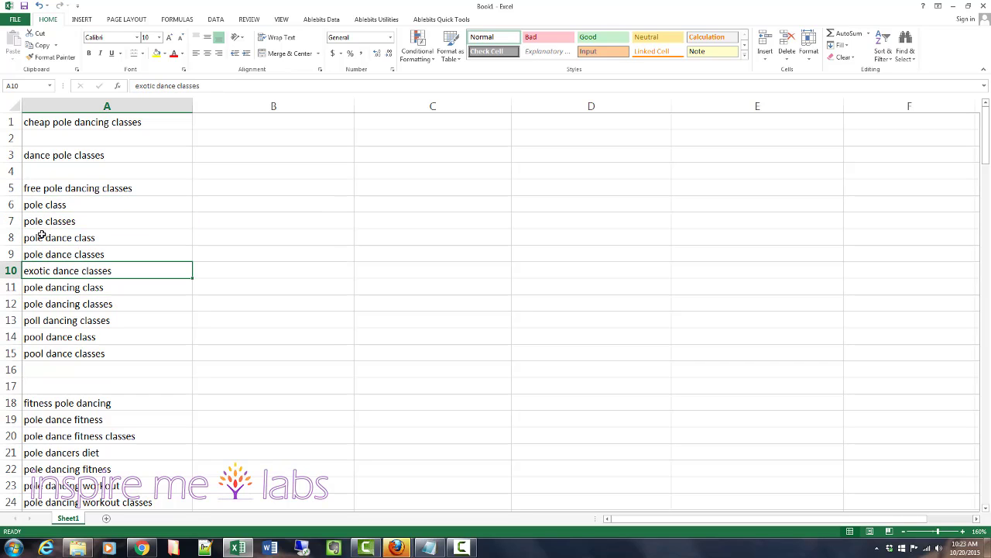
{"action": "key", "text": "ctrl+x"}
{"action": "key", "text": "Down"}
{"action": "key", "text": "Down"}
{"action": "key", "text": "Down"}
{"action": "key", "text": "Down"}
{"action": "key", "text": "Down"}
{"action": "key", "text": "Down"}
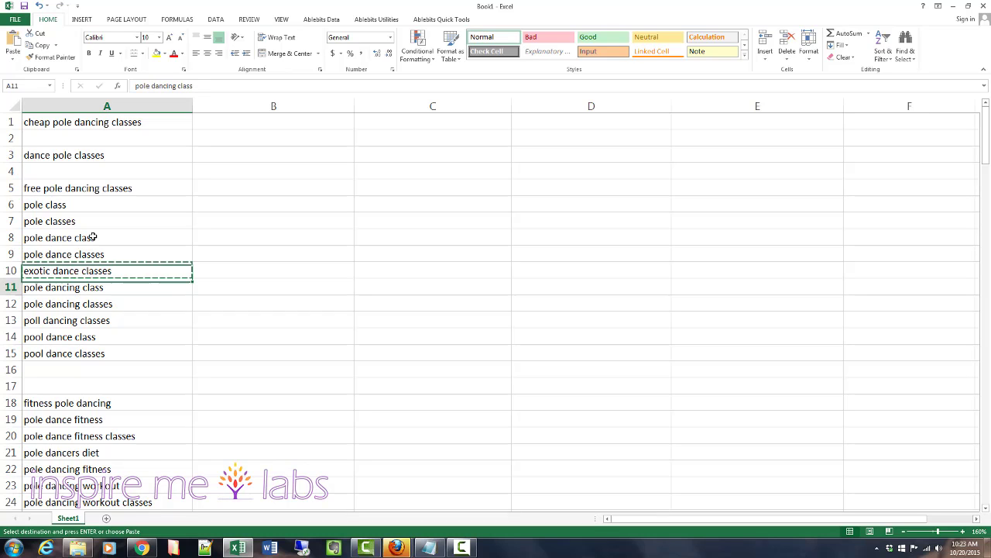
{"action": "key", "text": "ctrl+v"}
Step: Delete the keywords "pool dance class" and "pool dance classes" from A14:A15
{"action": "key", "text": "Up"}
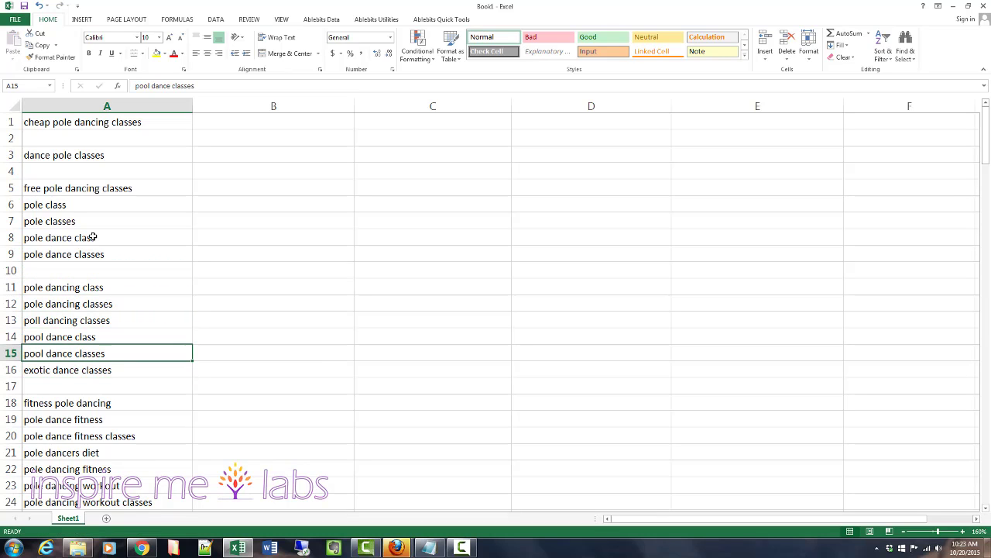
{"action": "key", "text": "shift+Up"}
{"action": "key", "text": "Delete"}
{"action": "key", "text": "Up"}
{"action": "key", "text": "Up"}
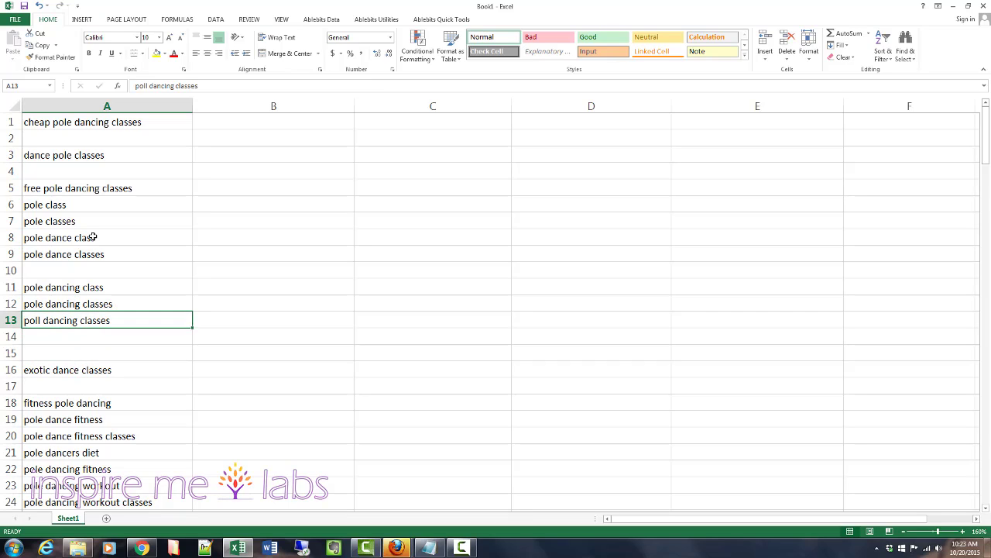
{"action": "key", "text": "Down"}
{"action": "key", "text": "Up"}
Step: Move the three keywords in A11:A13 up one row to A10:A12 to close the gap
{"action": "left_click", "coordinate": [69, 371]}
{"action": "left_click_drag", "start_coordinate": [83, 320], "coordinate": [56, 287]}
{"action": "left_click", "coordinate": [71, 321]}
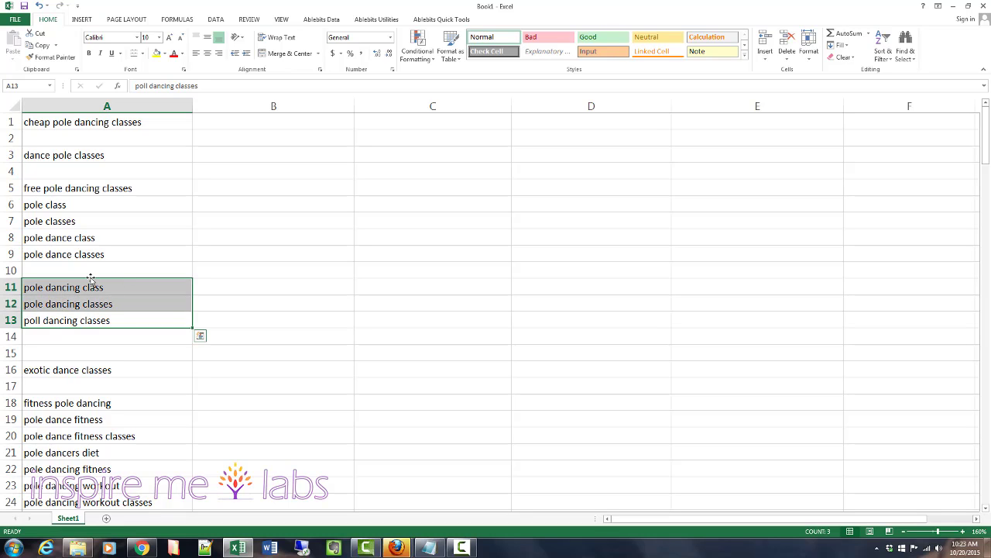
{"action": "key", "text": "ctrl+x"}
{"action": "key", "text": "Up"}
{"action": "key", "text": "Up"}
{"action": "key", "text": "Up"}
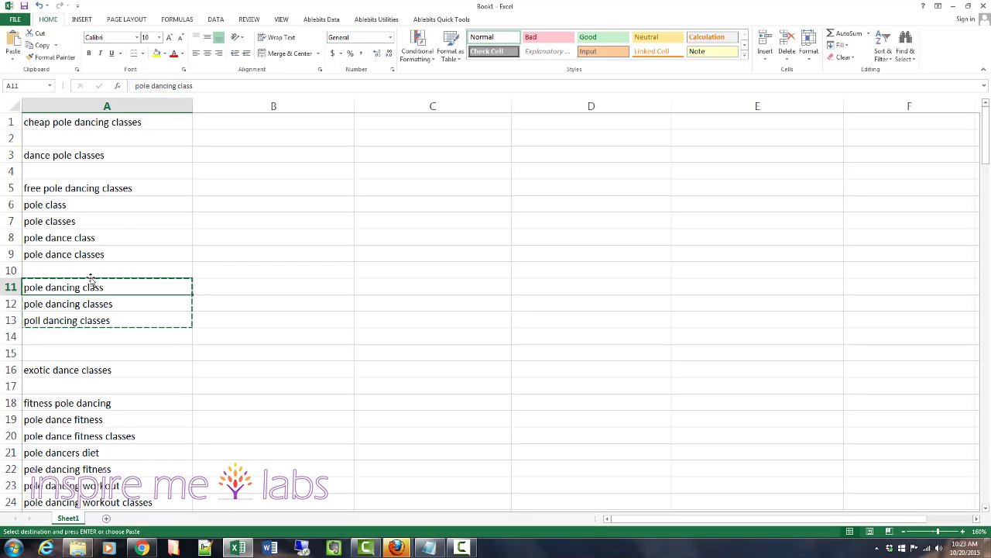
{"action": "key", "text": "ctrl+v"}
Step: Move "free pole dancing classes" from A5 to A13, directly below "poll dancing classes"
{"action": "key", "text": "Up"}
{"action": "key", "text": "Up"}
{"action": "key", "text": "Up"}
{"action": "key", "text": "Up"}
{"action": "key", "text": "Up"}
{"action": "key", "text": "Up"}
{"action": "key", "text": "Up"}
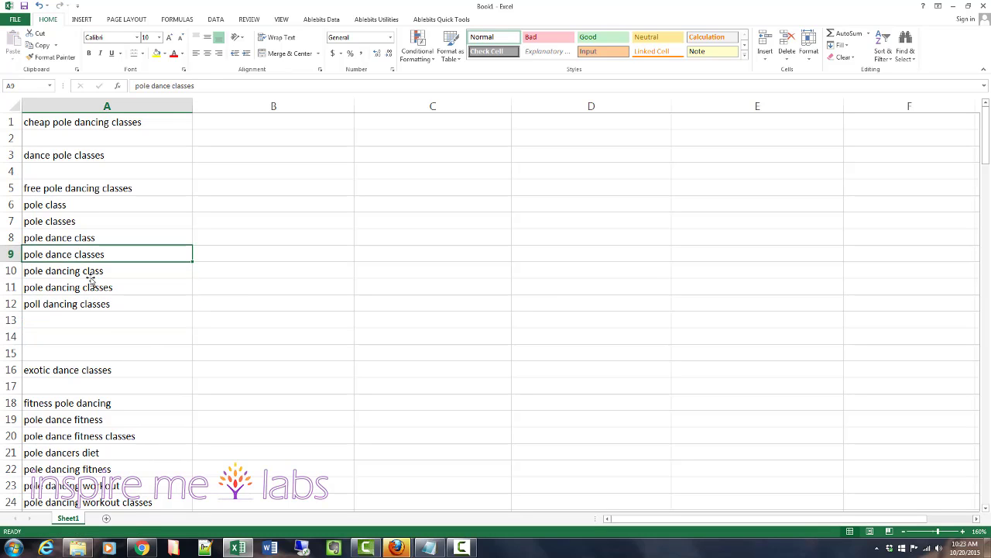
{"action": "key", "text": "Down"}
{"action": "key", "text": "Down"}
{"action": "key", "text": "ctrl+x"}
{"action": "key", "text": "Down"}
{"action": "key", "text": "Down"}
{"action": "key", "text": "Down"}
{"action": "key", "text": "Down"}
{"action": "key", "text": "Down"}
{"action": "key", "text": "Down"}
{"action": "key", "text": "Down"}
{"action": "key", "text": "Down"}
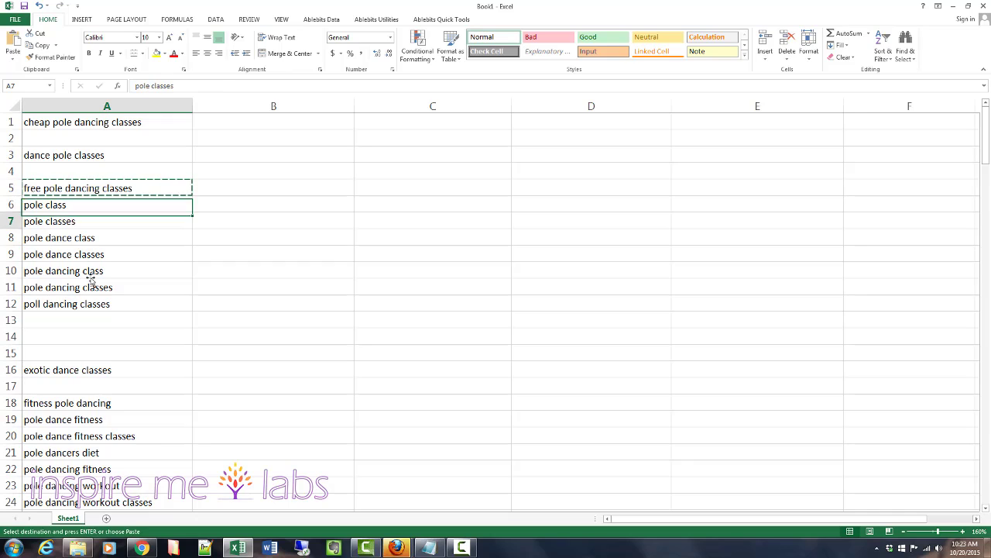
{"action": "key", "text": "ctrl+v"}
Step: Move "dance pole classes" from A3 to A15, directly above "exotic dance classes"
{"action": "key", "text": "Up"}
{"action": "key", "text": "Up"}
{"action": "key", "text": "Up"}
{"action": "key", "text": "Up"}
{"action": "key", "text": "Up"}
{"action": "key", "text": "Up"}
{"action": "key", "text": "Up"}
{"action": "key", "text": "Up"}
{"action": "key", "text": "Up"}
{"action": "key", "text": "Up"}
{"action": "key", "text": "Up"}
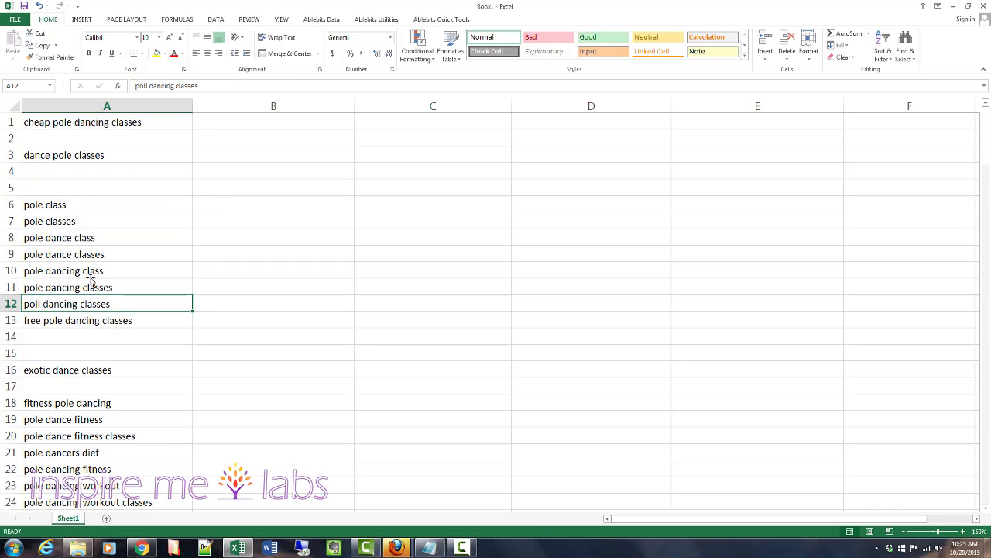
{"action": "key", "text": "Down"}
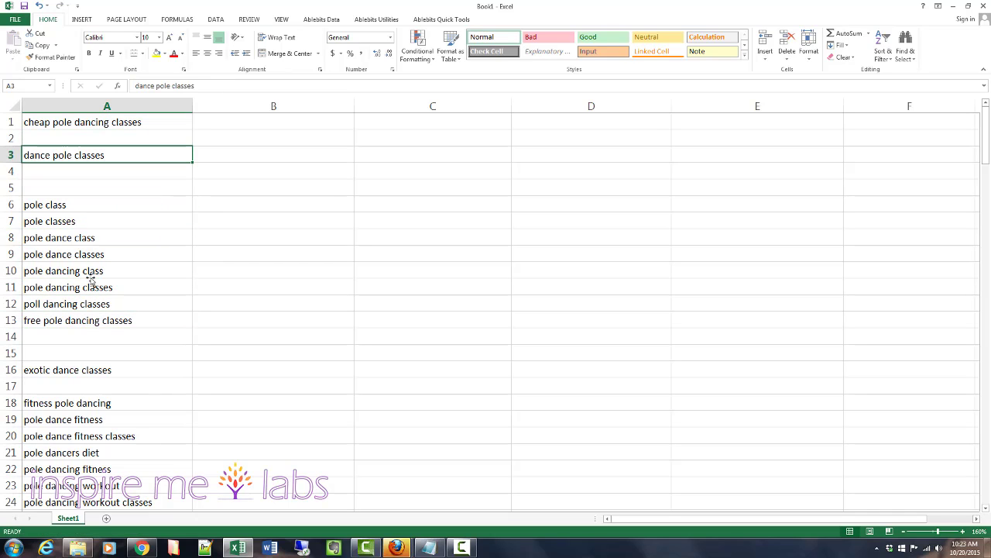
{"action": "key", "text": "ctrl+x"}
{"action": "key", "text": "Down"}
{"action": "key", "text": "Down"}
{"action": "key", "text": "Down"}
{"action": "key", "text": "Down"}
{"action": "key", "text": "Down"}
{"action": "key", "text": "Down"}
{"action": "key", "text": "Down"}
{"action": "key", "text": "Down"}
{"action": "key", "text": "Down"}
{"action": "key", "text": "Down"}
{"action": "key", "text": "Down"}
{"action": "key", "text": "Down"}
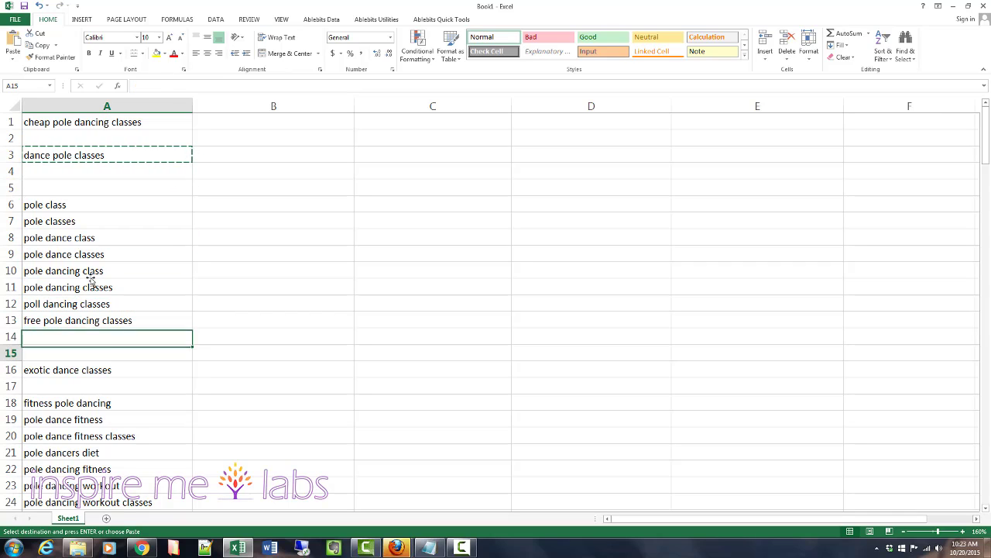
{"action": "key", "text": "ctrl+v"}
Step: Move "free pole dancing classes" down one row from A13 to A14
{"action": "key", "text": "Up"}
{"action": "key", "text": "Up"}
{"action": "key", "text": "shift+Down"}
{"action": "key", "text": "shift+Up"}
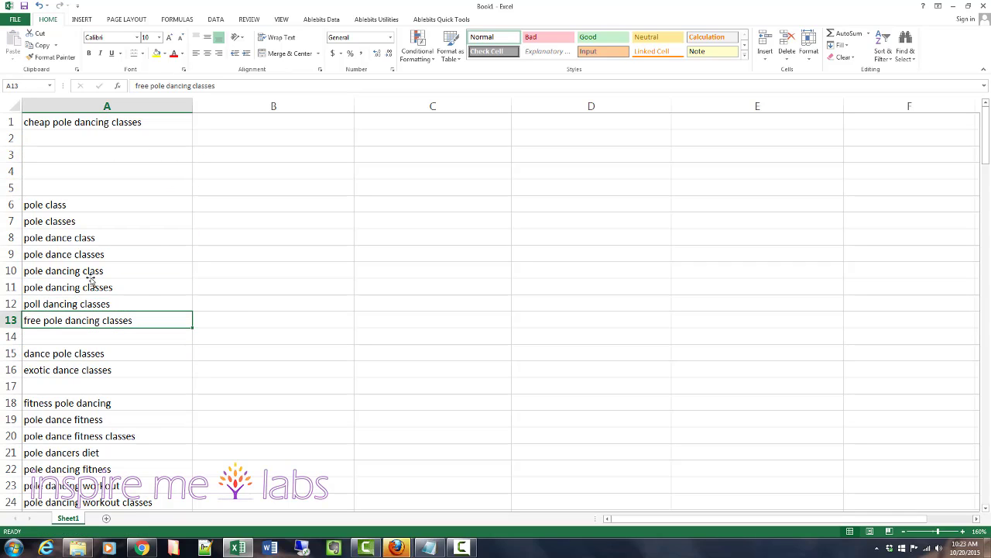
{"action": "key", "text": "ctrl+x"}
{"action": "key", "text": "Down"}
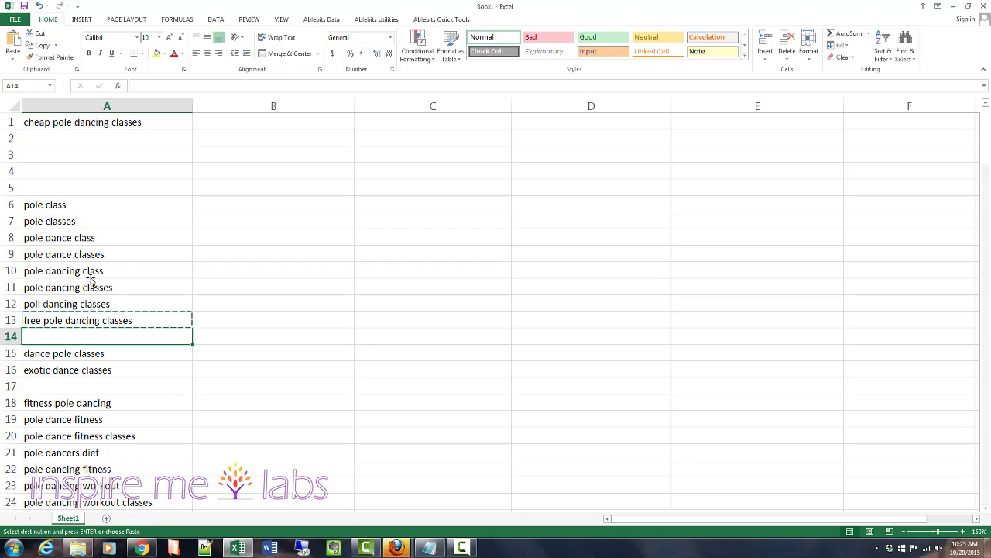
{"action": "key", "text": "ctrl+v"}
Step: Move "dance pole classes" from A15 to A13, directly below "poll dancing classes"
{"action": "key", "text": "Down"}
{"action": "key", "text": "Down"}
{"action": "key", "text": "Up"}
{"action": "key", "text": "Up"}
{"action": "key", "text": "ctrl+x"}
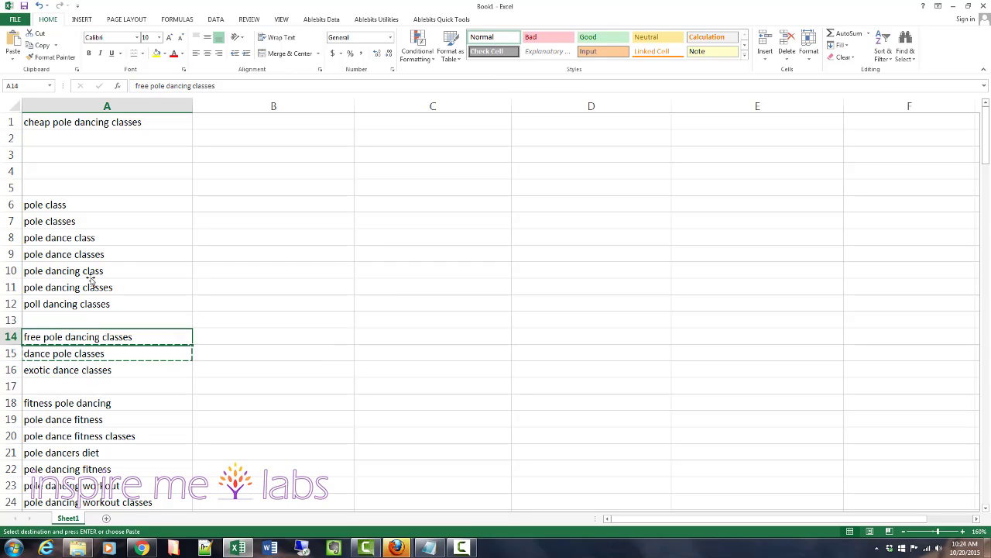
{"action": "key", "text": "Up"}
{"action": "key", "text": "Escape"}
{"action": "key", "text": "ctrl+v"}
Step: Move "cheap pole dancing classes" from A1 to the adjacent cell B1
{"action": "key", "text": "Up"}
{"action": "key", "text": "Up"}
{"action": "key", "text": "Up"}
{"action": "key", "text": "Up"}
{"action": "key", "text": "Up"}
{"action": "key", "text": "Up"}
{"action": "key", "text": "Up"}
{"action": "key", "text": "Up"}
{"action": "key", "text": "Up"}
{"action": "key", "text": "Up"}
{"action": "key", "text": "Up"}
{"action": "key", "text": "Up"}
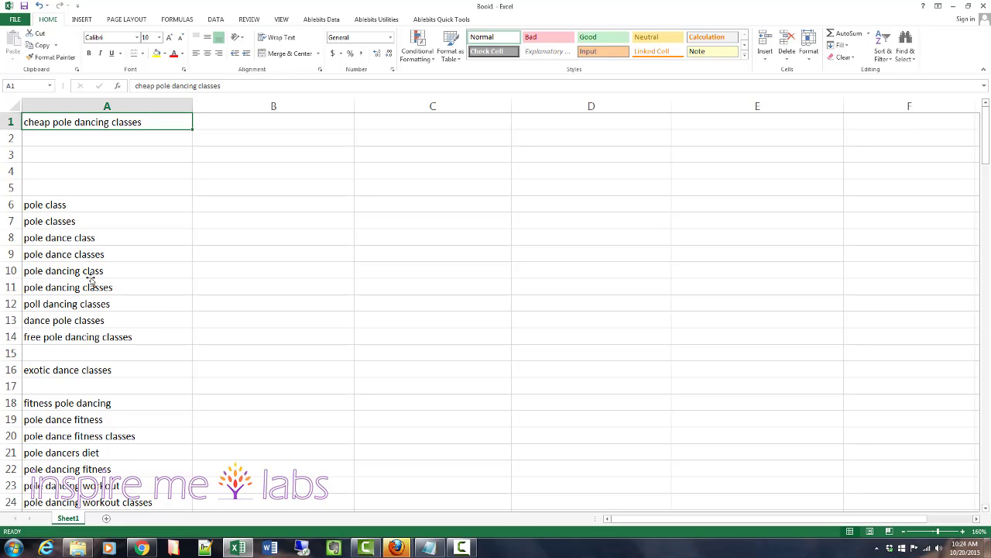
{"action": "key", "text": "ctrl+x"}
{"action": "key", "text": "Right"}
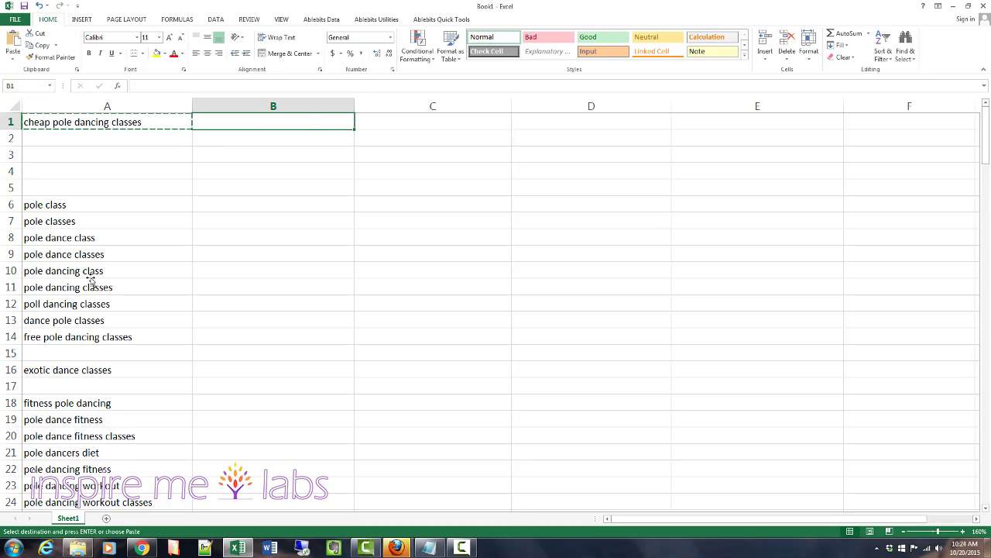
{"action": "key", "text": "ctrl+v"}
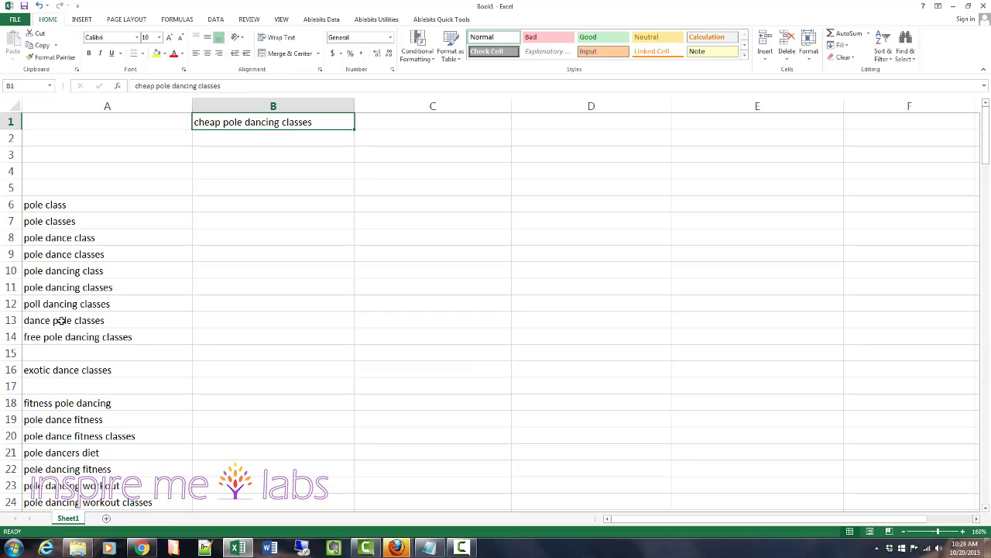
Step: Move the eight keywords from "pole class" to "dance pole classes" in A6:A13 up to A1:A8
{"action": "left_click_drag", "start_coordinate": [60, 320], "coordinate": [47, 196]}
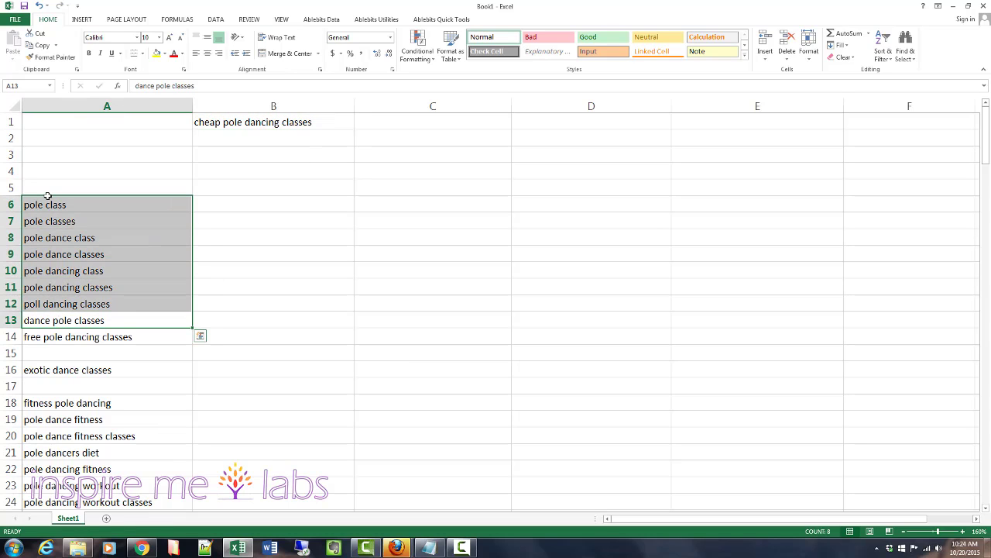
{"action": "key", "text": "ctrl+x"}
{"action": "key", "text": "Up"}
{"action": "key", "text": "Up"}
{"action": "key", "text": "Up"}
{"action": "key", "text": "Up"}
{"action": "key", "text": "Up"}
{"action": "key", "text": "Up"}
{"action": "key", "text": "Up"}
{"action": "key", "text": "Up"}
{"action": "key", "text": "Up"}
{"action": "key", "text": "Up"}
{"action": "key", "text": "Up"}
{"action": "key", "text": "Up"}
{"action": "key", "text": "ctrl+v"}
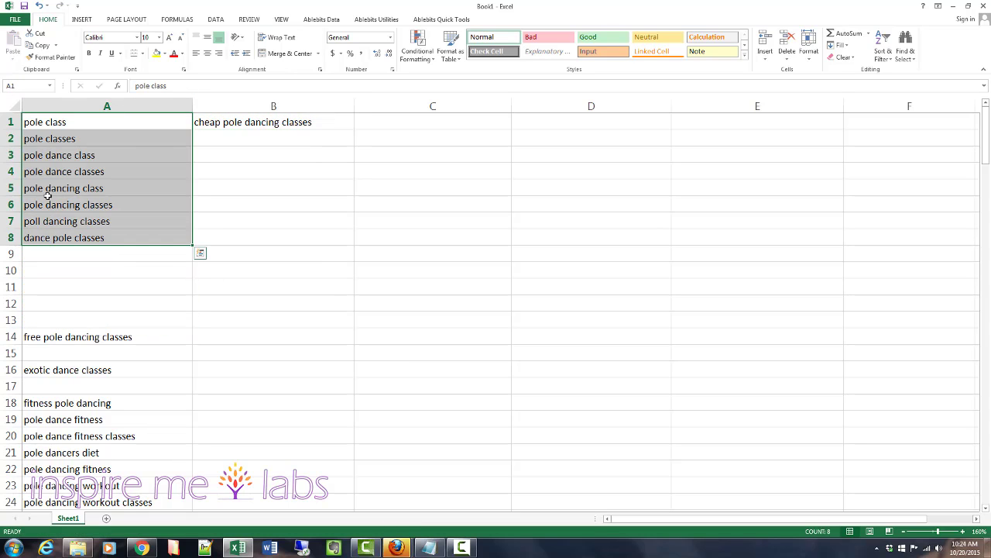
Step: Move "cheap pole dancing classes" from B1 to A10, leaving one blank row below the general class keywords
{"action": "key", "text": "Right"}
{"action": "key", "text": "ctrl+x"}
{"action": "key", "text": "Down"}
{"action": "key", "text": "Down"}
{"action": "key", "text": "Down"}
{"action": "key", "text": "Down"}
{"action": "key", "text": "Down"}
{"action": "key", "text": "Down"}
{"action": "key", "text": "Down"}
{"action": "key", "text": "Down"}
{"action": "key", "text": "Down"}
{"action": "key", "text": "Down"}
{"action": "key", "text": "Down"}
{"action": "key", "text": "Down"}
{"action": "key", "text": "Down"}
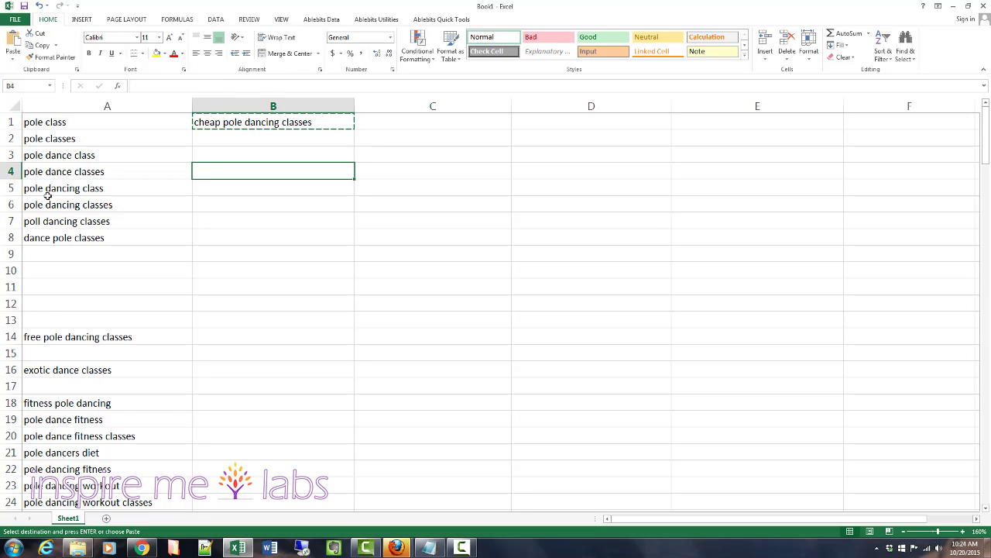
{"action": "key", "text": "Left"}
{"action": "key", "text": "Up"}
{"action": "key", "text": "Up"}
{"action": "key", "text": "Up"}
{"action": "key", "text": "Up"}
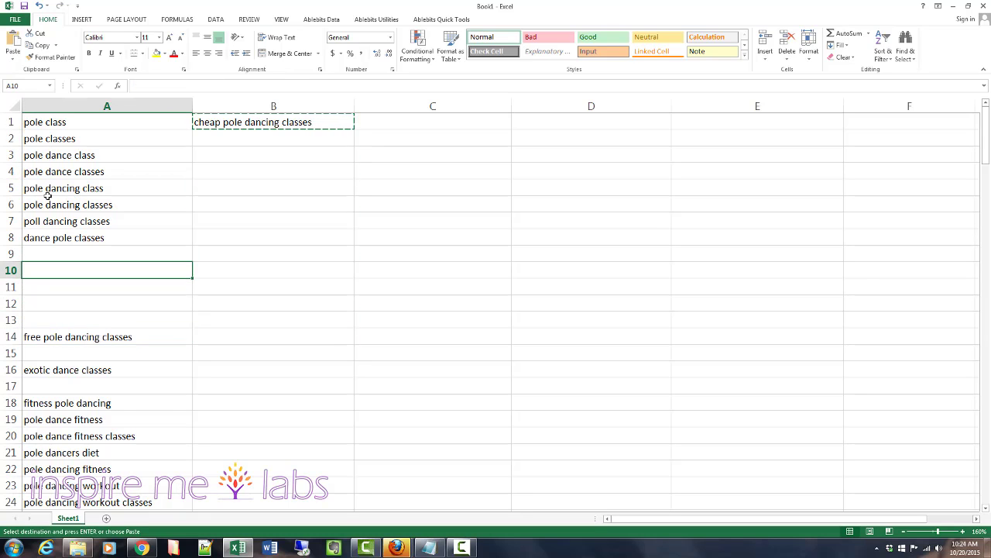
{"action": "key", "text": "ctrl+v"}
Step: Move "free pole dancing classes" from A14 to A11, directly below "cheap pole dancing classes"
{"action": "key", "text": "Down"}
{"action": "key", "text": "Down"}
{"action": "key", "text": "Down"}
{"action": "key", "text": "Down"}
{"action": "key", "text": "Down"}
{"action": "key", "text": "Up"}
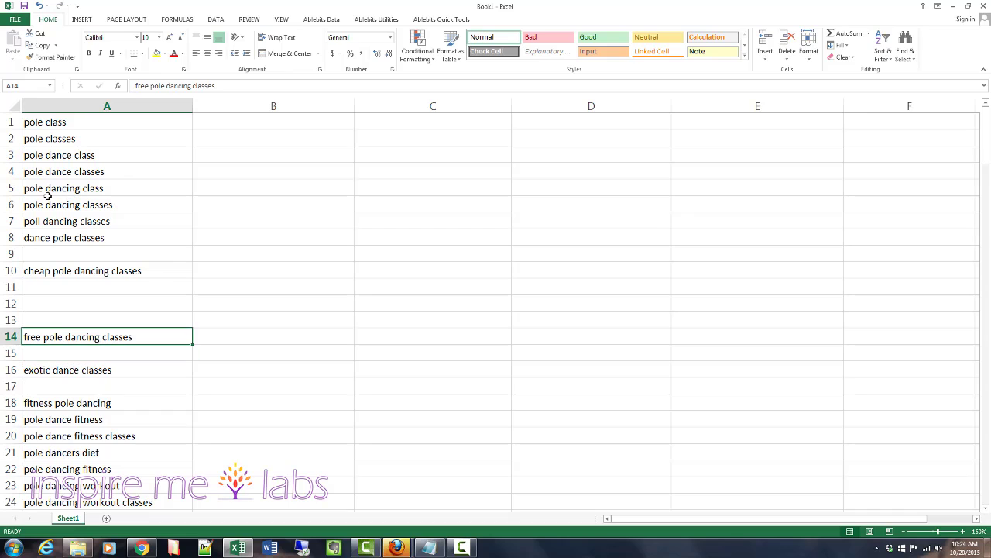
{"action": "key", "text": "ctrl+x"}
{"action": "key", "text": "Up"}
{"action": "key", "text": "Up"}
{"action": "key", "text": "Up"}
{"action": "key", "text": "Up"}
{"action": "key", "text": "Down"}
{"action": "key", "text": "Down"}
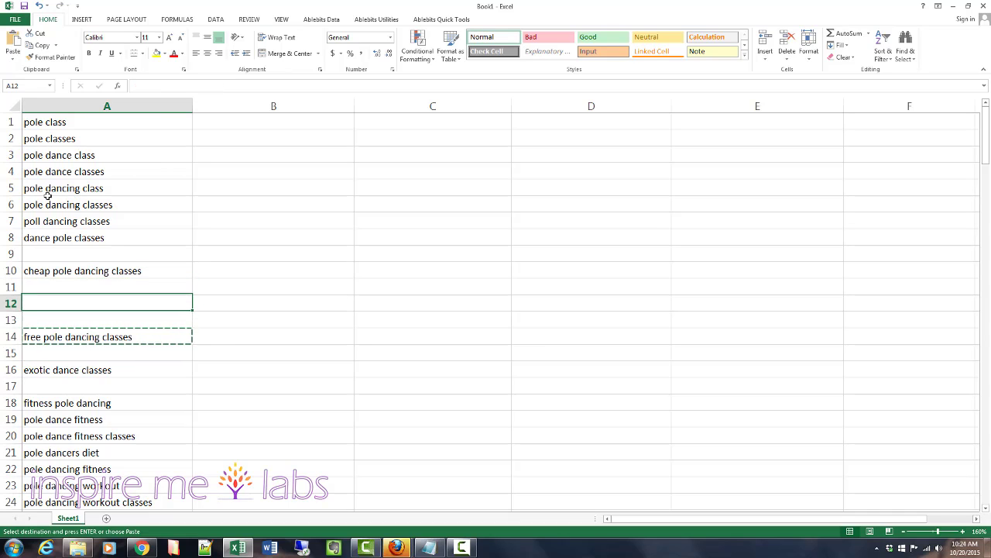
{"action": "key", "text": "Up"}
{"action": "key", "text": "ctrl+v"}
Step: Delete the keyword "exotic dance classes" from A16
{"action": "key", "text": "Down"}
{"action": "key", "text": "Down"}
{"action": "key", "text": "Down"}
{"action": "key", "text": "Down"}
{"action": "key", "text": "Down"}
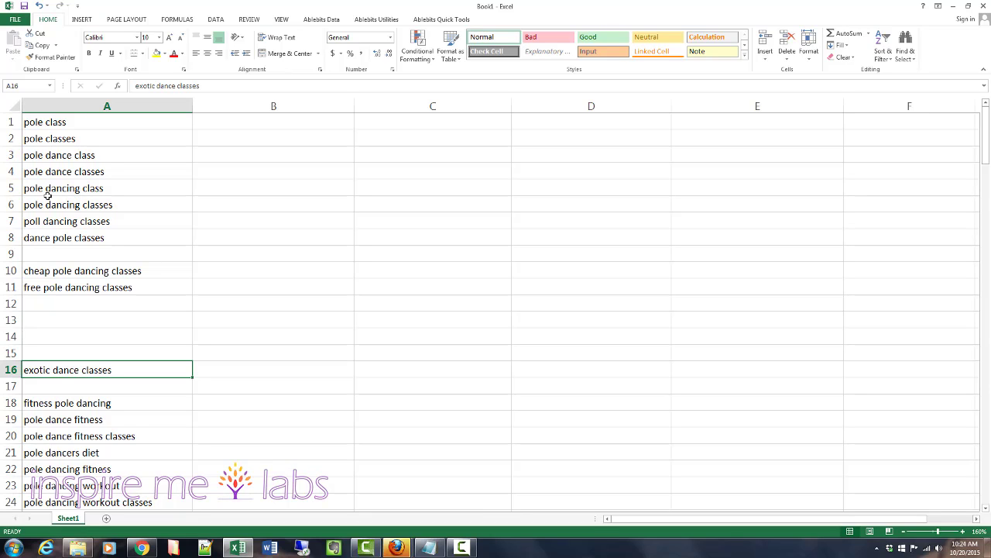
{"action": "key", "text": "Delete"}
Step: Review the general class keywords in A1:A8 and the cheap and free class keywords in A10:A11
{"action": "key", "text": "Up"}
{"action": "key", "text": "Up"}
{"action": "key", "text": "Up"}
{"action": "key", "text": "Up"}
{"action": "key", "text": "Up"}
{"action": "key", "text": "Up"}
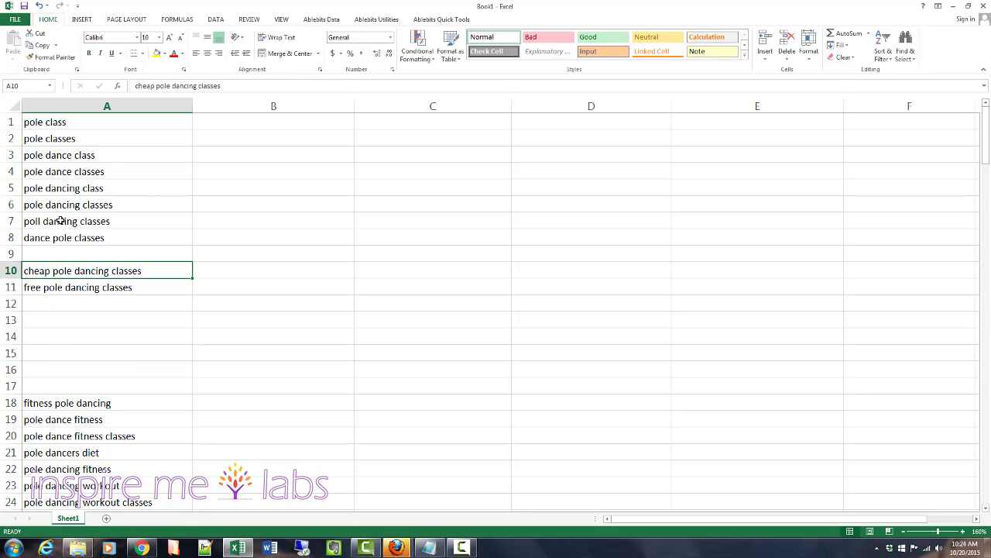
{"action": "left_click_drag", "start_coordinate": [44, 121], "coordinate": [49, 290]}
{"action": "left_click", "coordinate": [208, 339]}
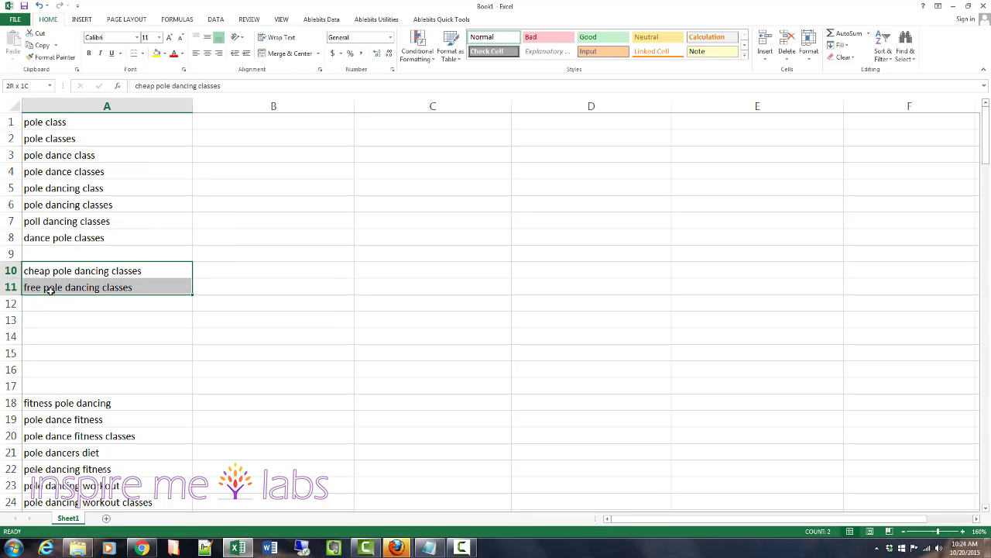
{"action": "left_click", "coordinate": [133, 320]}
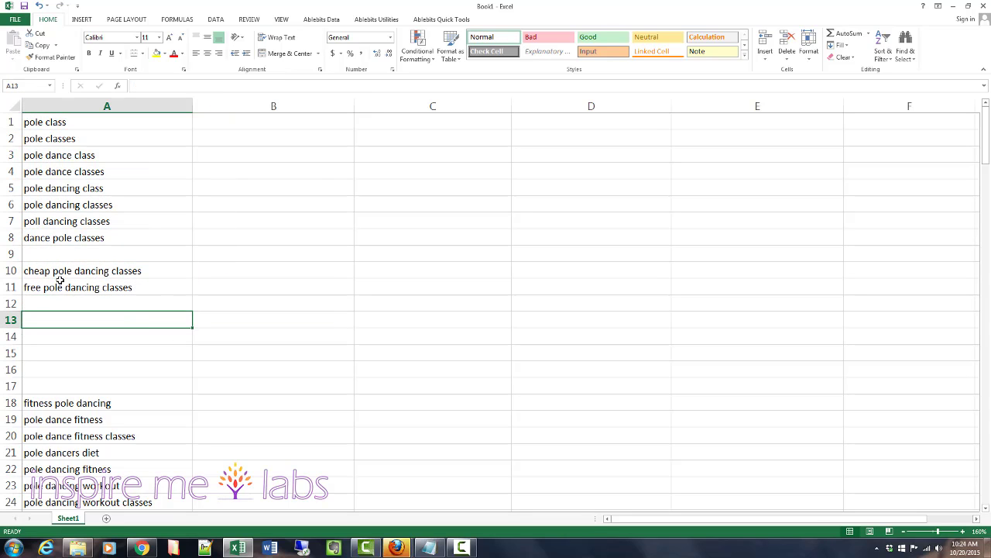
{"action": "key", "text": "Down"}
{"action": "key", "text": "Down"}
{"action": "key", "text": "Down"}
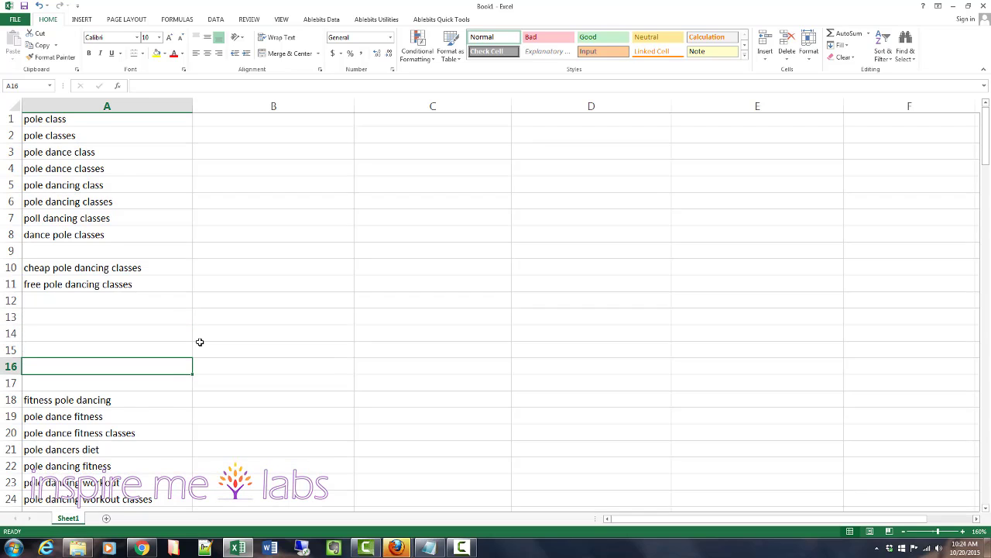
Step: Examine the fitness, workout and exercise keywords in A18:A30 for terms that need separate groups
{"action": "scroll", "coordinate": [199, 342], "scroll_direction": "down", "scroll_amount": 3}
{"action": "left_click", "coordinate": [75, 252]}
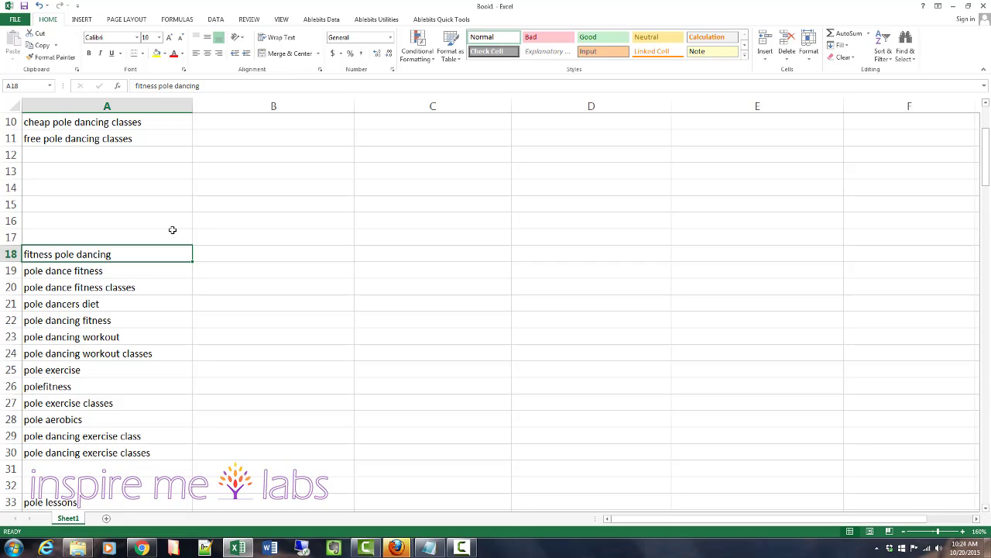
{"action": "key", "text": "Down"}
{"action": "key", "text": "Down"}
{"action": "key", "text": "Down"}
{"action": "key", "text": "Down"}
{"action": "key", "text": "Down"}
{"action": "key", "text": "Down"}
{"action": "key", "text": "Down"}
{"action": "key", "text": "Down"}
{"action": "key", "text": "Up"}
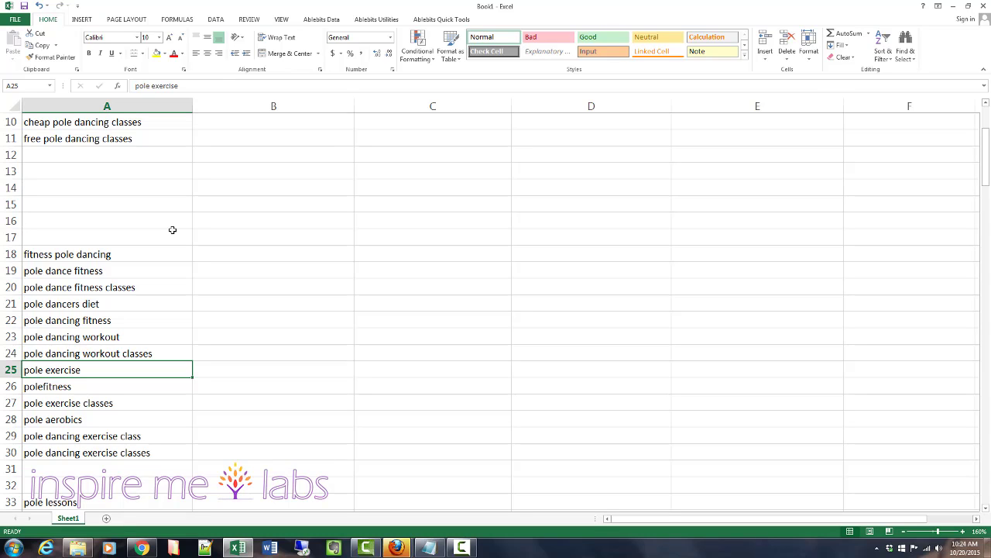
{"action": "key", "text": "Up"}
{"action": "key", "text": "Up"}
{"action": "key", "text": "Down"}
{"action": "key", "text": "Down"}
{"action": "key", "text": "Down"}
{"action": "key", "text": "Up"}
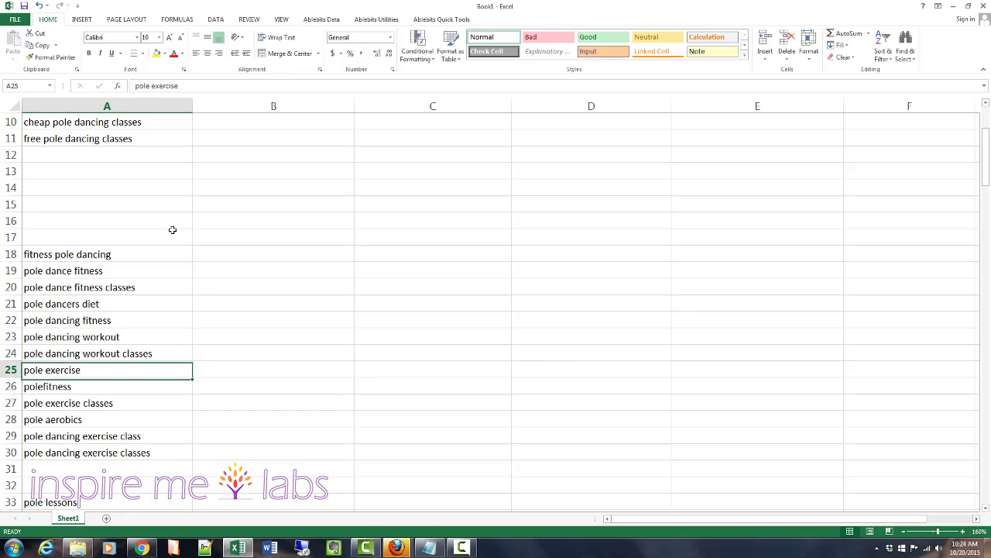
Step: Move "pole dancers diet" from A21 to the adjacent cell B21
{"action": "key", "text": "Up"}
{"action": "key", "text": "Up"}
{"action": "key", "text": "Up"}
{"action": "key", "text": "Up"}
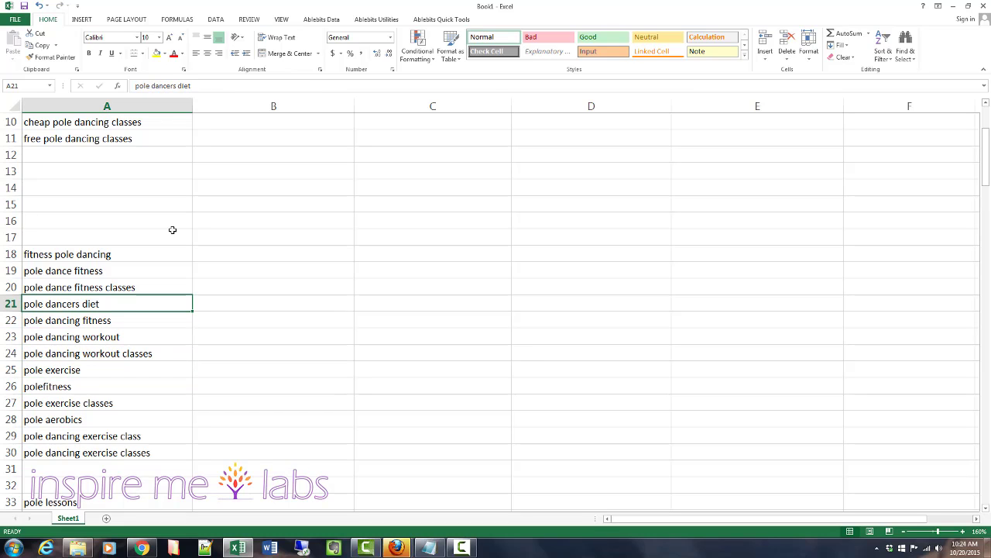
{"action": "key", "text": "ctrl+x"}
{"action": "key", "text": "Right"}
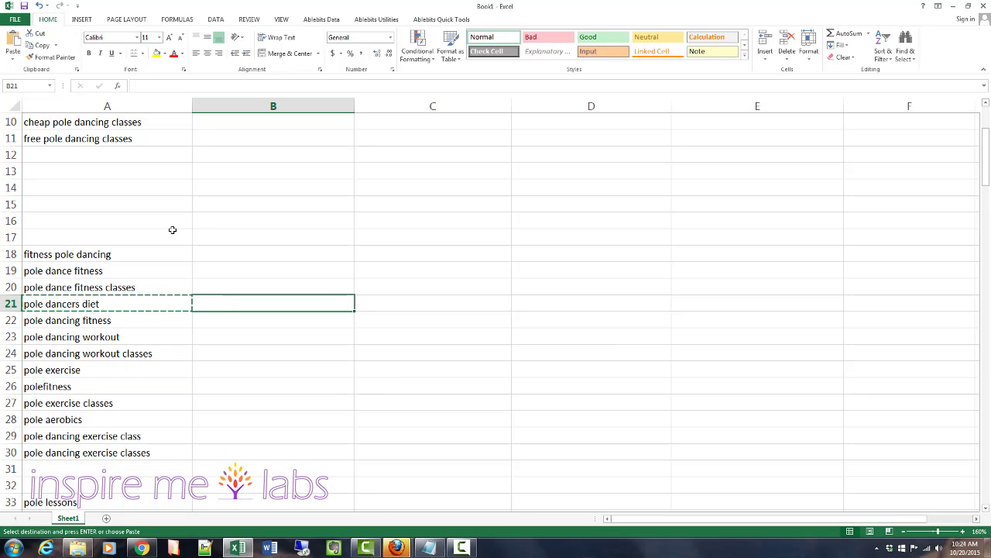
{"action": "key", "text": "ctrl+v"}
Step: Move "pole dancing fitness" up one row from A22 to A21
{"action": "key", "text": "Left"}
{"action": "key", "text": "Down"}
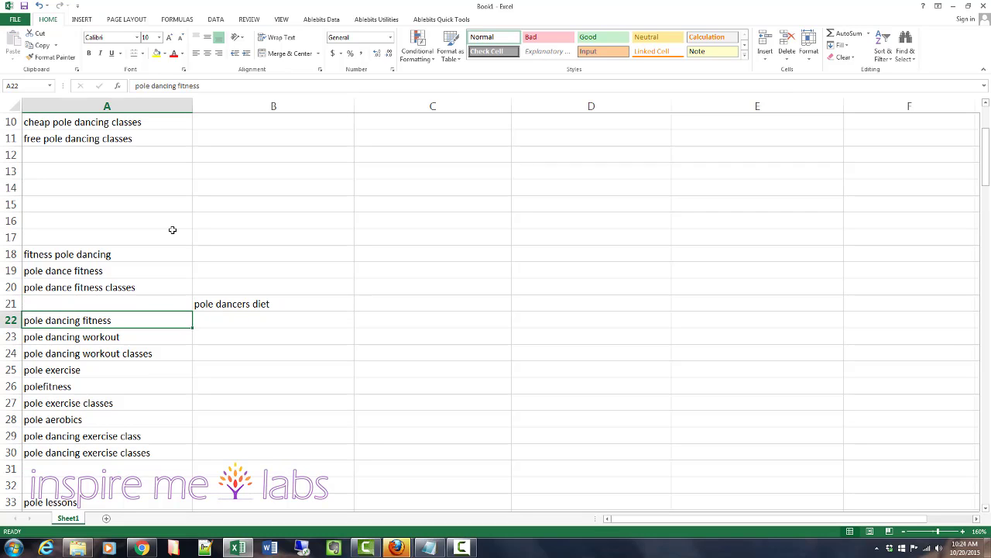
{"action": "key", "text": "ctrl+x"}
{"action": "key", "text": "Up"}
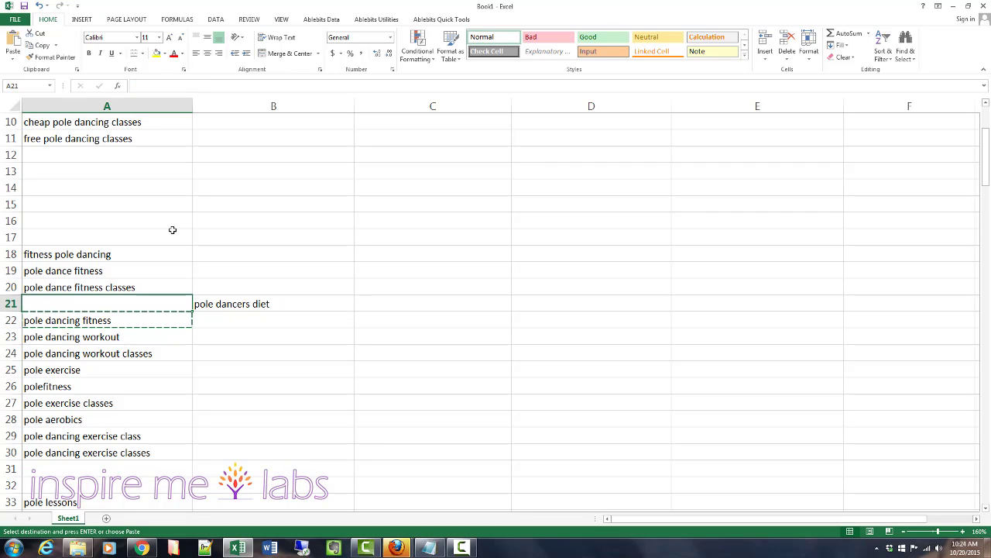
{"action": "key", "text": "ctrl+v"}
Step: Move "pole dancing workout" and "pole dancing workout classes" from A23:A24 to B24:B25
{"action": "key", "text": "Down"}
{"action": "key", "text": "Down"}
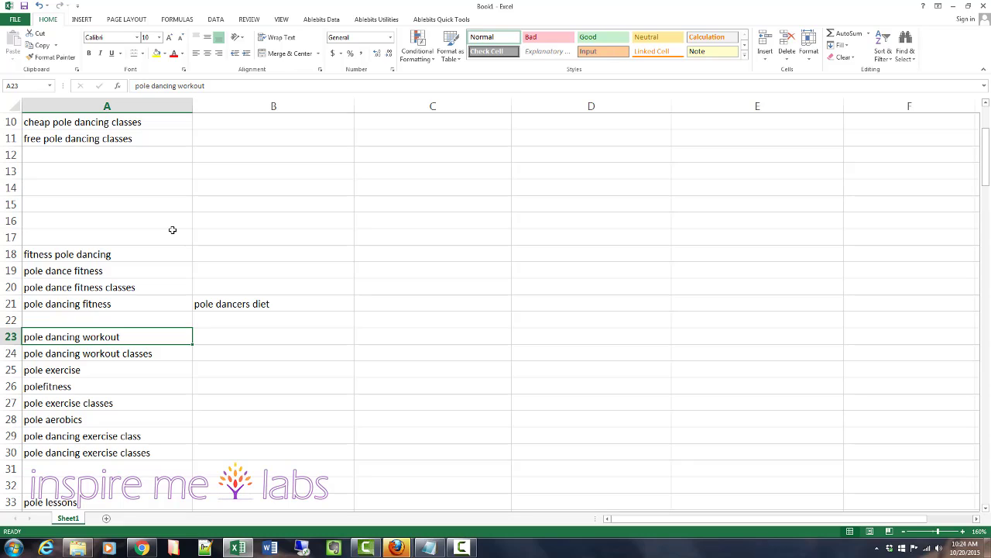
{"action": "key", "text": "Down"}
{"action": "key", "text": "Up"}
{"action": "key", "text": "shift+Down"}
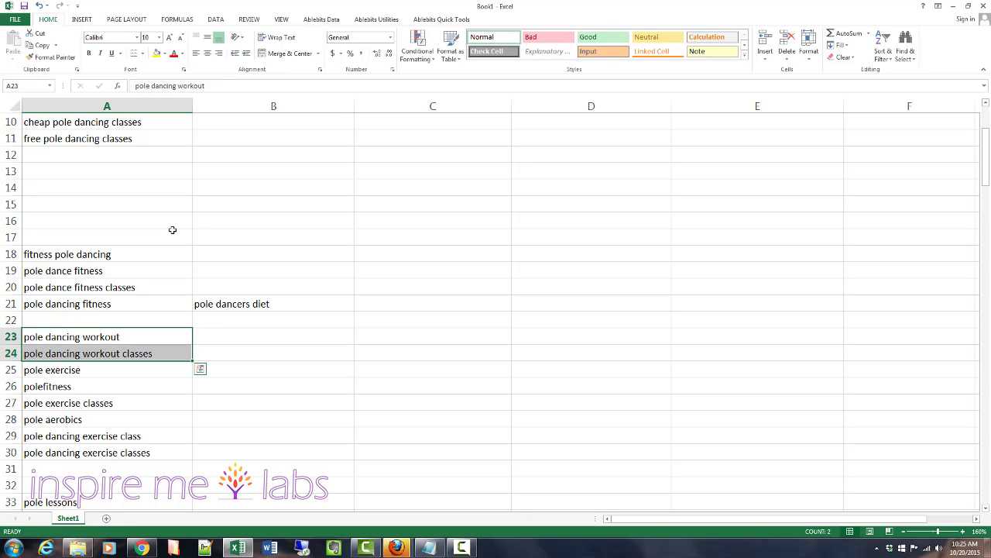
{"action": "key", "text": "ctrl+x"}
{"action": "key", "text": "Right"}
{"action": "key", "text": "Down"}
{"action": "key", "text": "ctrl+v"}
Step: Move "pole exercise" from A25 to B26, directly below "pole dancing workout classes"
{"action": "key", "text": "Down"}
{"action": "key", "text": "Left"}
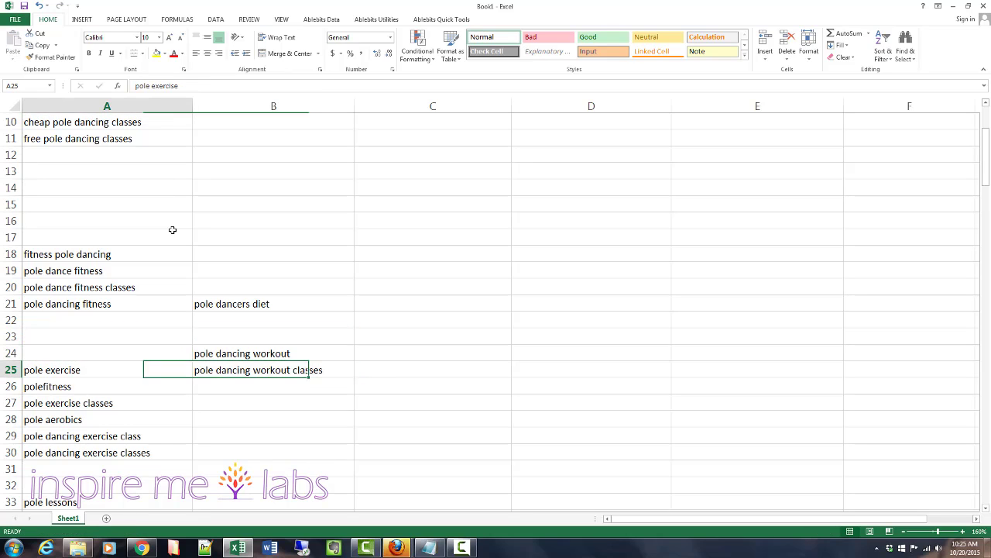
{"action": "key", "text": "ctrl+x"}
{"action": "key", "text": "Right"}
{"action": "key", "text": "Down"}
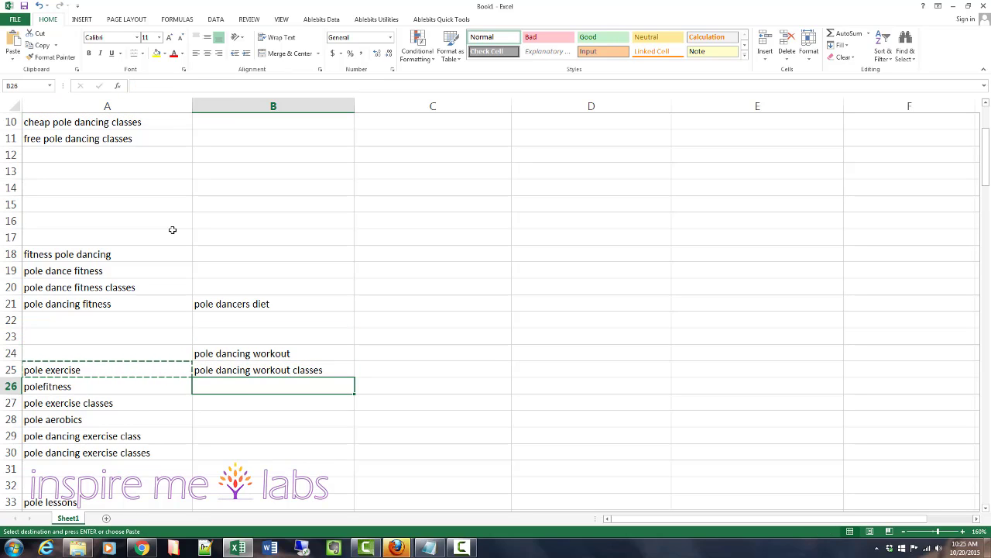
{"action": "key", "text": "ctrl+v"}
{"action": "key", "text": "Left"}
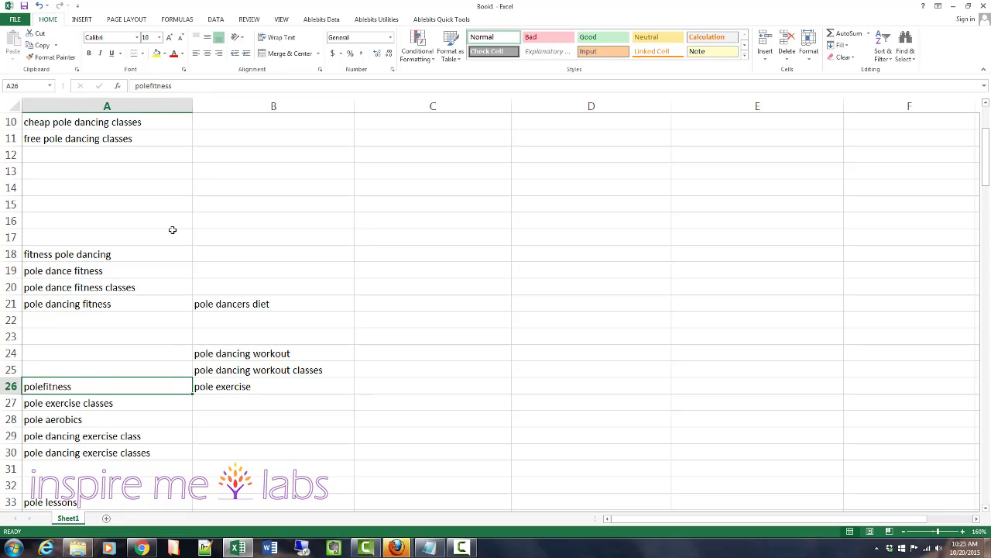
{"action": "key", "text": "Up"}
{"action": "key", "text": "Right"}
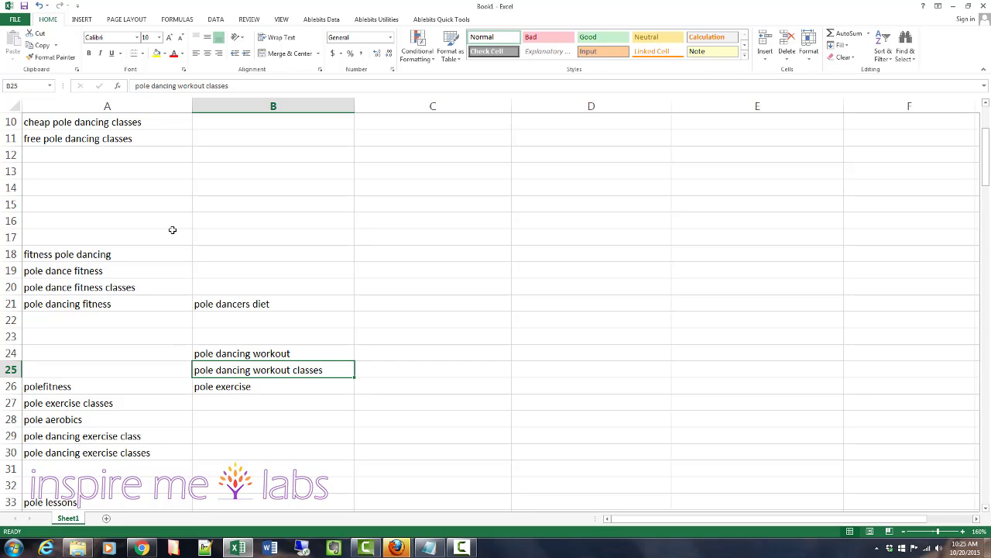
{"action": "key", "text": "Left"}
{"action": "key", "text": "Down"}
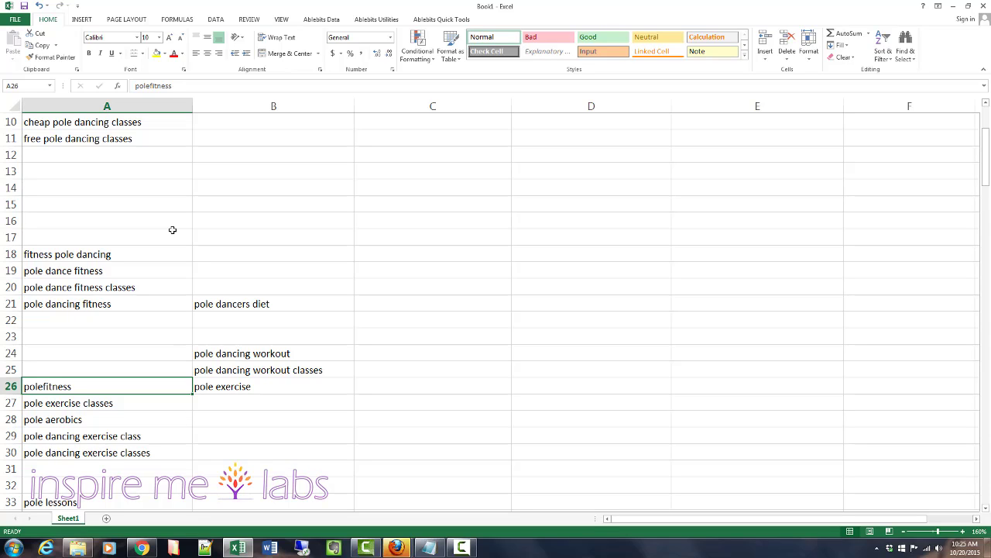
Step: Move "polefitness" from A26 to A22, directly below "pole dancing fitness"
{"action": "key", "text": "Up"}
{"action": "key", "text": "shift+Down"}
{"action": "key", "text": "shift+Up"}
{"action": "key", "text": "ctrl+c"}
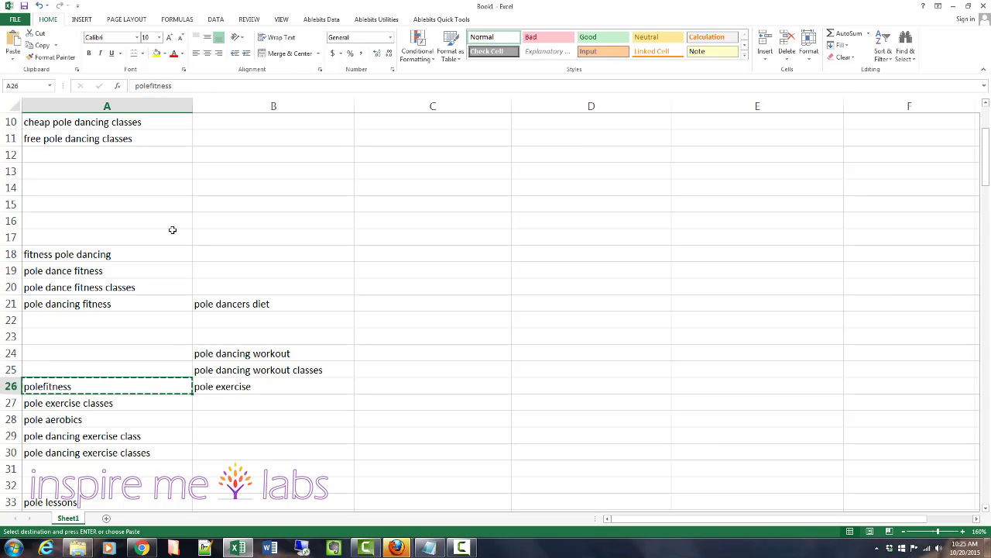
{"action": "key", "text": "Up"}
{"action": "key", "text": "Up"}
{"action": "key", "text": "Up"}
{"action": "key", "text": "Up"}
{"action": "key", "text": "Up"}
{"action": "key", "text": "Down"}
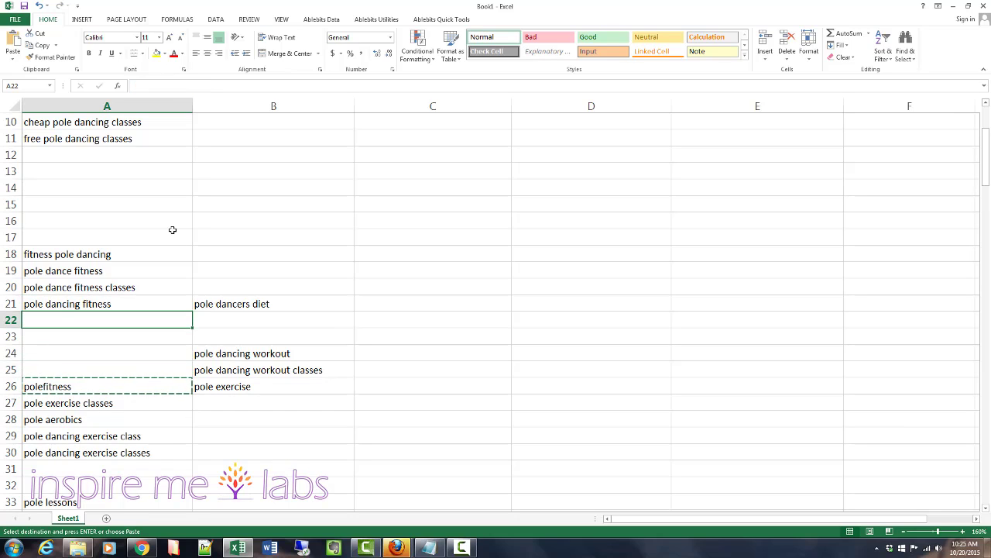
{"action": "key", "text": "Return"}
Step: Move "pole exercise classes" from A27 to B27, directly below "pole exercise"
{"action": "key", "text": "Down"}
{"action": "key", "text": "Down"}
{"action": "key", "text": "Down"}
{"action": "key", "text": "Down"}
{"action": "key", "text": "Down"}
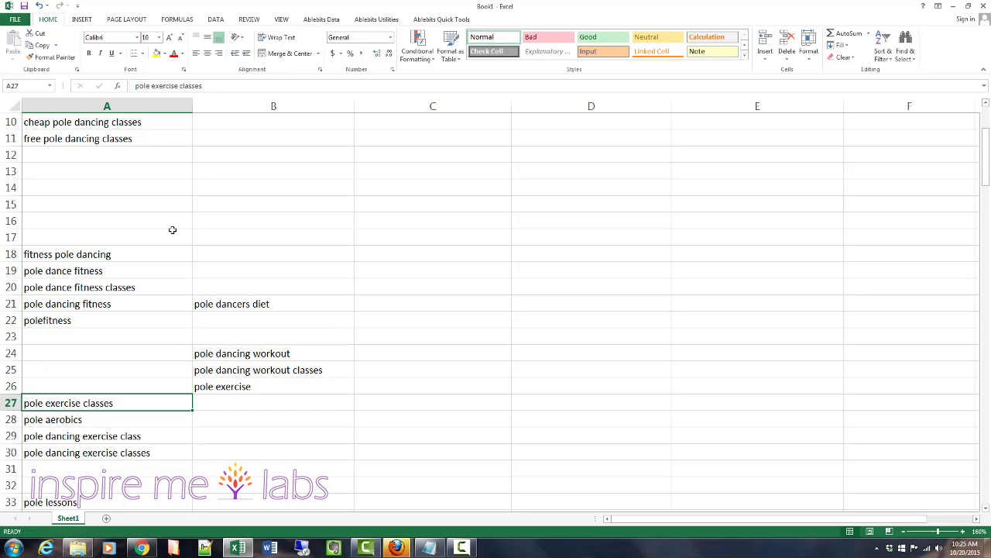
{"action": "key", "text": "ctrl+x"}
{"action": "key", "text": "Right"}
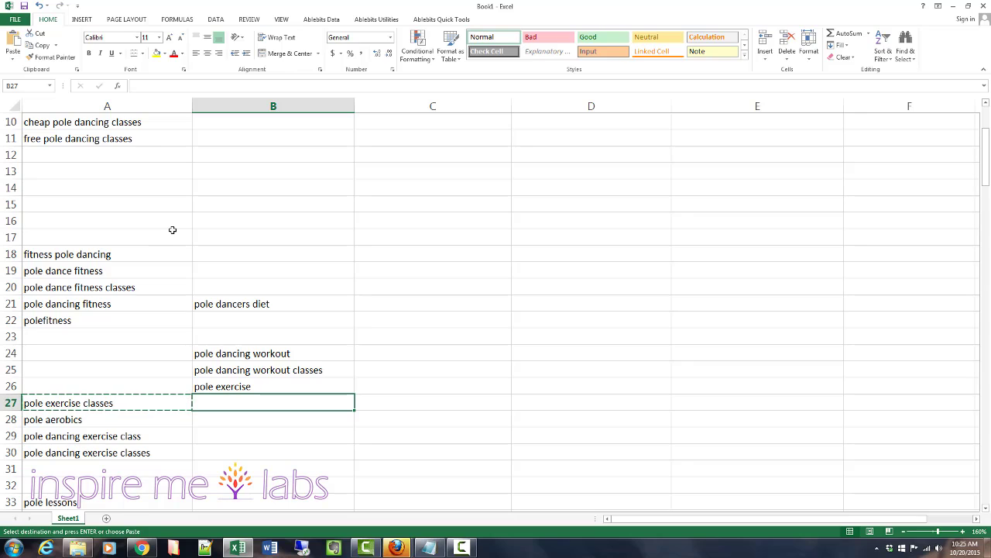
{"action": "key", "text": "Return"}
Step: Move "pole aerobics" from A28 to B28, directly below "pole exercise classes"
{"action": "key", "text": "Left"}
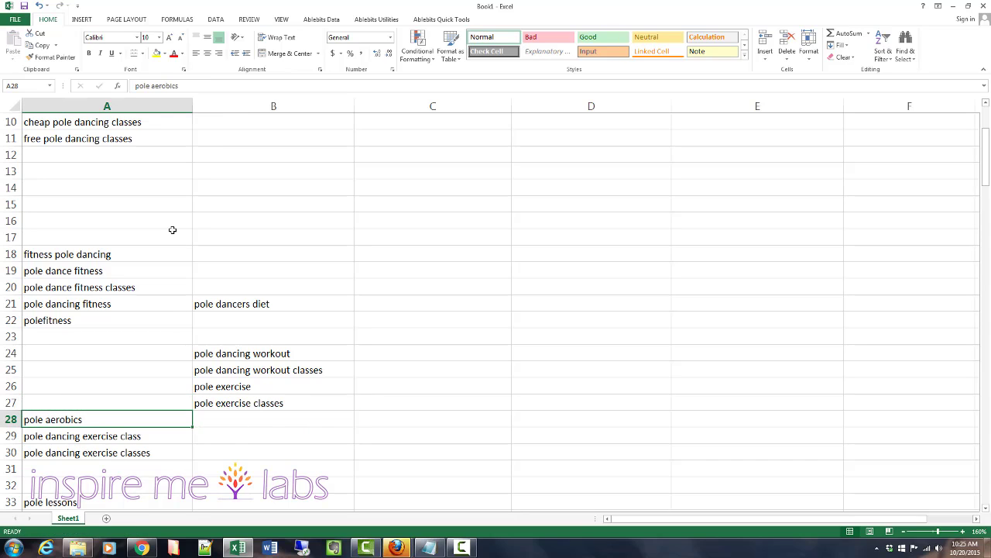
{"action": "key", "text": "ctrl+x"}
{"action": "key", "text": "Up"}
{"action": "key", "text": "Up"}
{"action": "key", "text": "Up"}
{"action": "key", "text": "Up"}
{"action": "key", "text": "Up"}
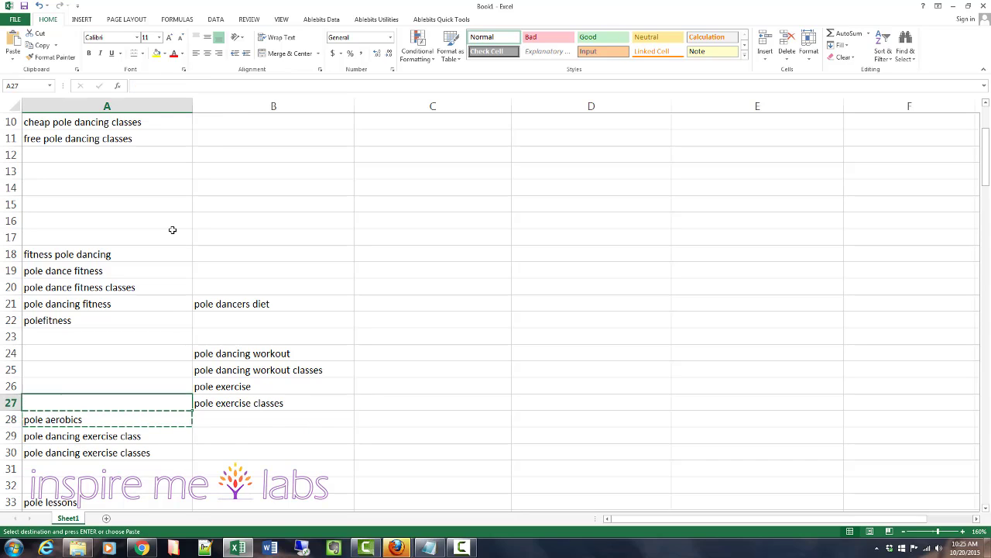
{"action": "key", "text": "Down"}
{"action": "key", "text": "Down"}
{"action": "key", "text": "Down"}
{"action": "key", "text": "Down"}
{"action": "key", "text": "Down"}
{"action": "key", "text": "Right"}
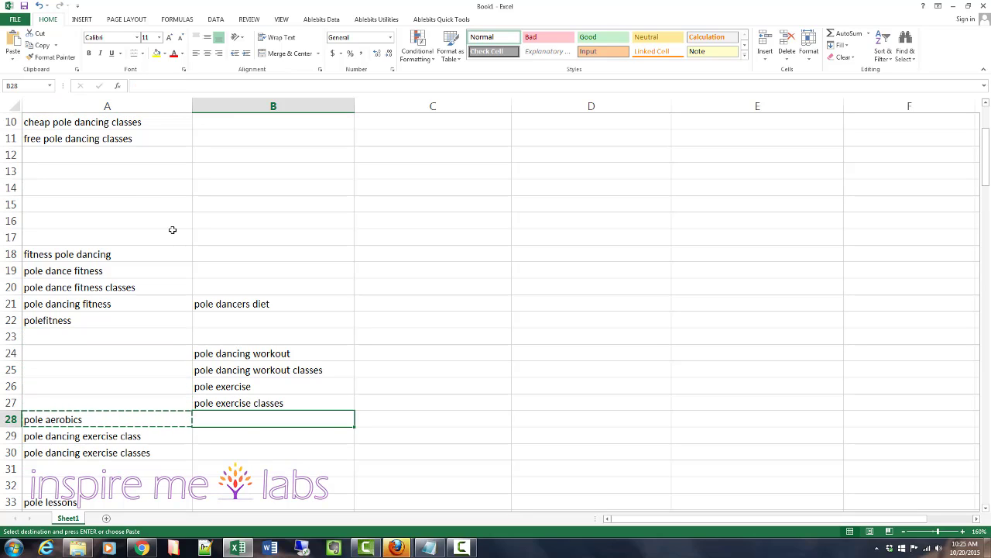
{"action": "key", "text": "Return"}
Step: Move "pole dancing exercise class" and "pole dancing exercise classes" from A29:A30 to B29:B30
{"action": "key", "text": "Left"}
{"action": "key", "text": "shift+Down"}
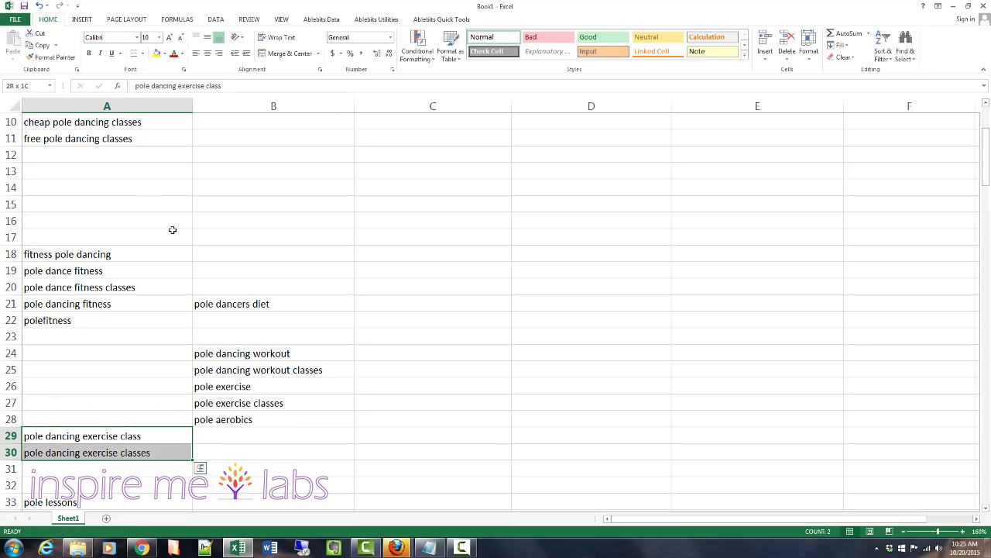
{"action": "key", "text": "ctrl+x"}
{"action": "key", "text": "Right"}
{"action": "key", "text": "Return"}
{"action": "key", "text": "Up"}
{"action": "key", "text": "Up"}
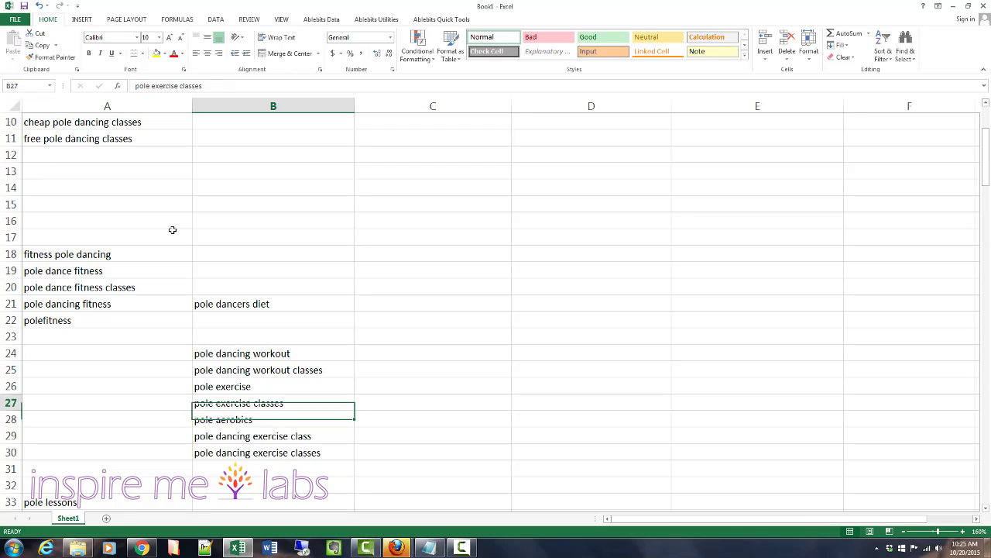
Step: Move "pole aerobics" from B28 to B31, directly below "pole dancing exercise classes"
{"action": "key", "text": "Down"}
{"action": "key", "text": "ctrl+x"}
{"action": "key", "text": "Down"}
{"action": "key", "text": "Down"}
{"action": "key", "text": "Down"}
{"action": "key", "text": "Return"}
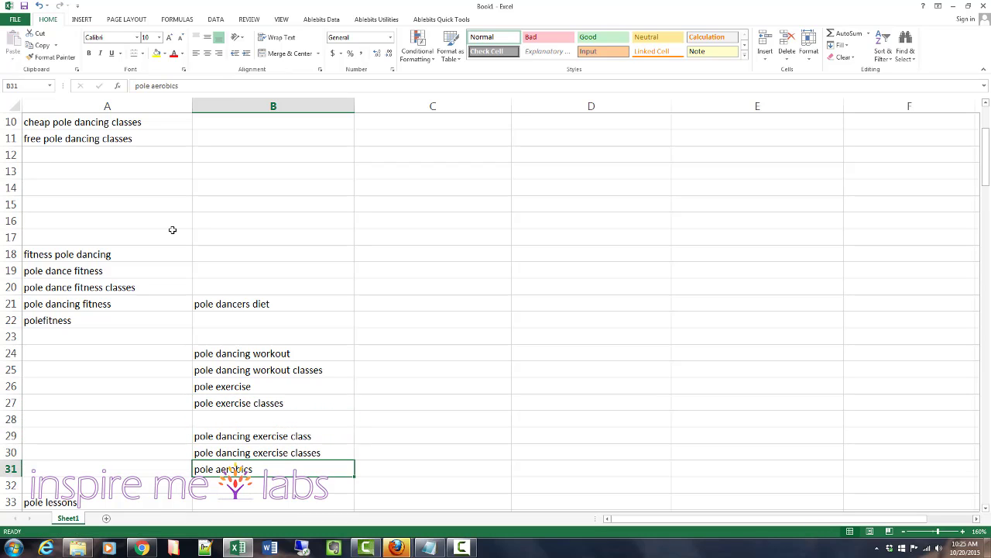
Step: Move the two pole dancing exercise class keywords and "pole aerobics" from B29:B31 up one row to B28:B30
{"action": "key", "text": "Up"}
{"action": "key", "text": "Up"}
{"action": "key", "text": "shift+Down"}
{"action": "key", "text": "shift+Down"}
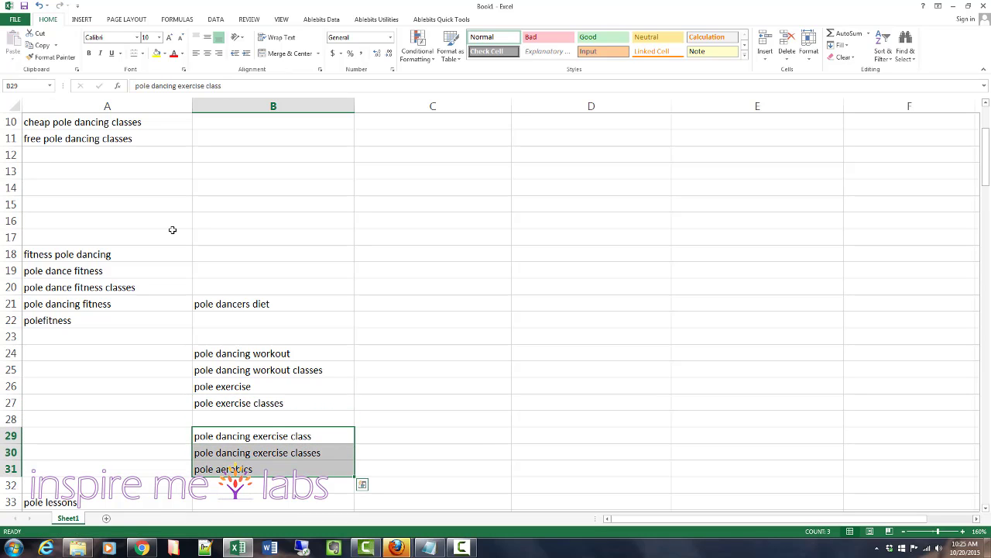
{"action": "key", "text": "ctrl+x"}
{"action": "key", "text": "Up"}
{"action": "key", "text": "Up"}
{"action": "key", "text": "Down"}
{"action": "key", "text": "Return"}
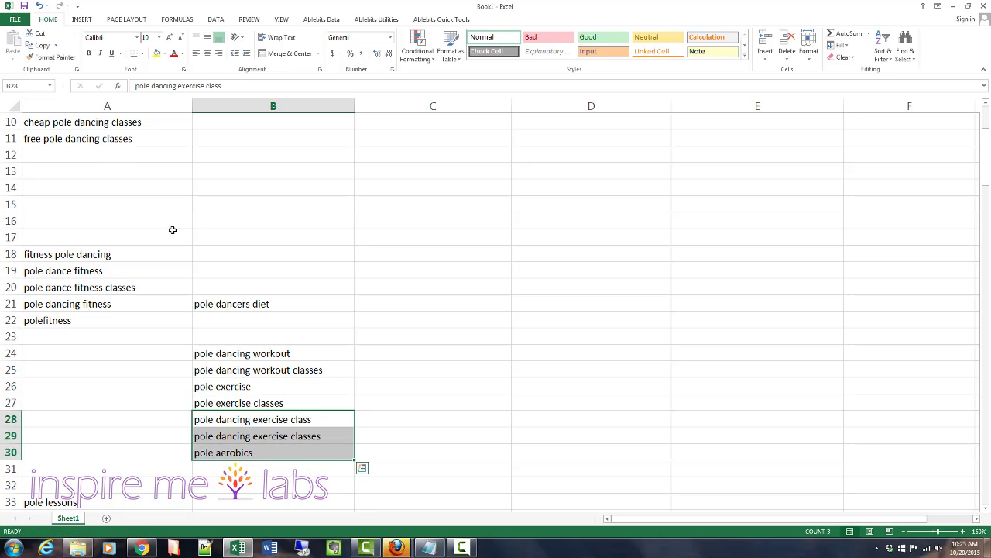
Step: Move the whole workout and exercise group from B24:B30 into column A at A24:A30
{"action": "key", "text": "Up"}
{"action": "key", "text": "Up"}
{"action": "key", "text": "Up"}
{"action": "key", "text": "Up"}
{"action": "key", "text": "shift+Down"}
{"action": "key", "text": "shift+Down"}
{"action": "key", "text": "shift+Down"}
{"action": "key", "text": "shift+Down"}
{"action": "key", "text": "shift+Down"}
{"action": "key", "text": "shift+Down"}
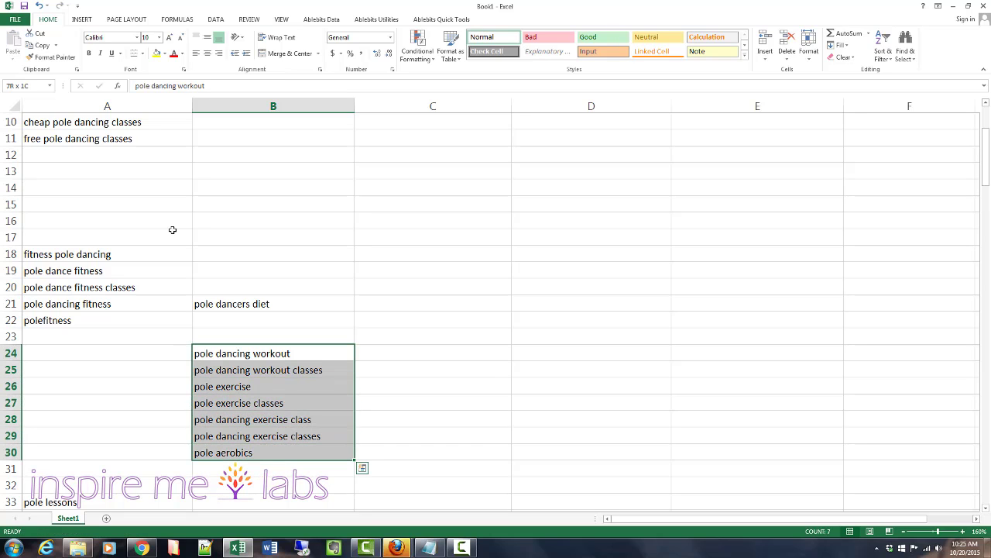
{"action": "key", "text": "ctrl+x"}
{"action": "key", "text": "Left"}
{"action": "key", "text": "Up"}
{"action": "key", "text": "Down"}
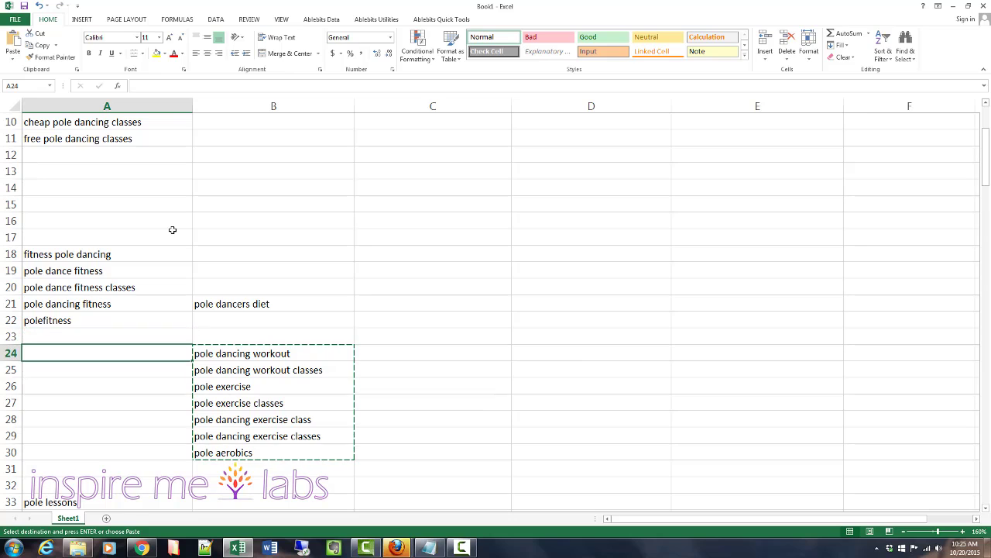
{"action": "key", "text": "Return"}
Step: Move "pole dancers diet" from B21 to A31, directly below "pole aerobics"
{"action": "key", "text": "Down"}
{"action": "key", "text": "Up"}
{"action": "key", "text": "Up"}
{"action": "key", "text": "Up"}
{"action": "key", "text": "Up"}
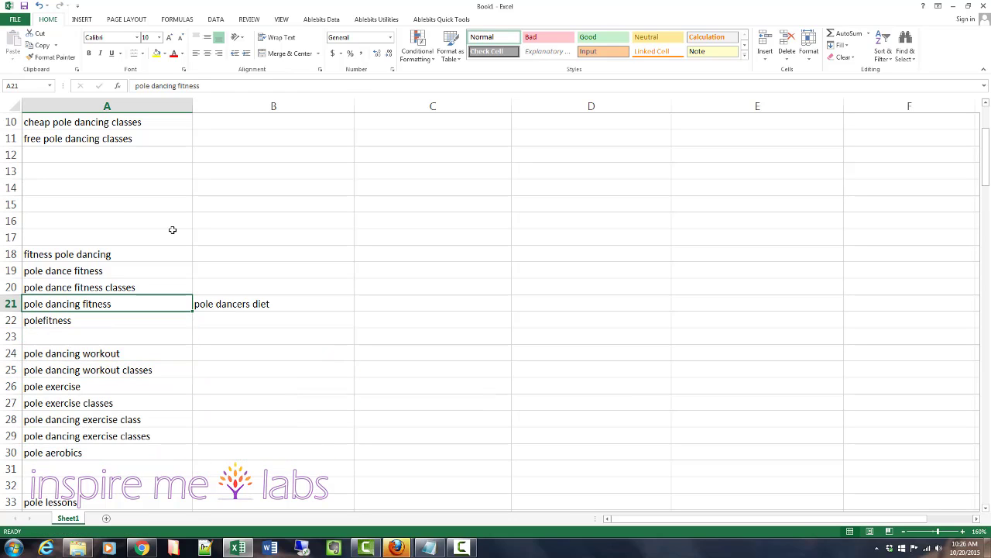
{"action": "key", "text": "Right"}
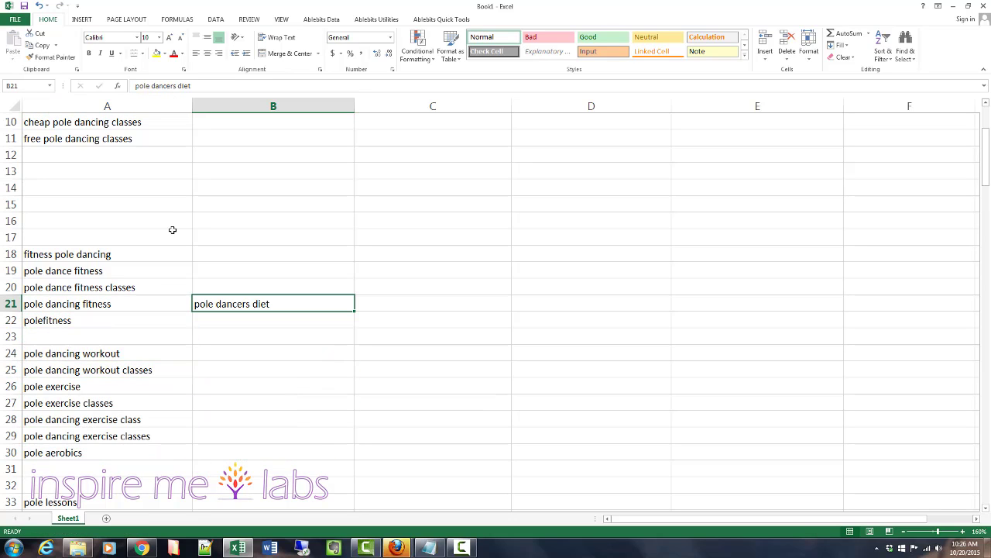
{"action": "key", "text": "ctrl+x"}
{"action": "key", "text": "Down"}
{"action": "key", "text": "Down"}
{"action": "key", "text": "Down"}
{"action": "key", "text": "Down"}
{"action": "key", "text": "Down"}
{"action": "key", "text": "Down"}
{"action": "key", "text": "Down"}
{"action": "key", "text": "Down"}
{"action": "key", "text": "Down"}
{"action": "key", "text": "Down"}
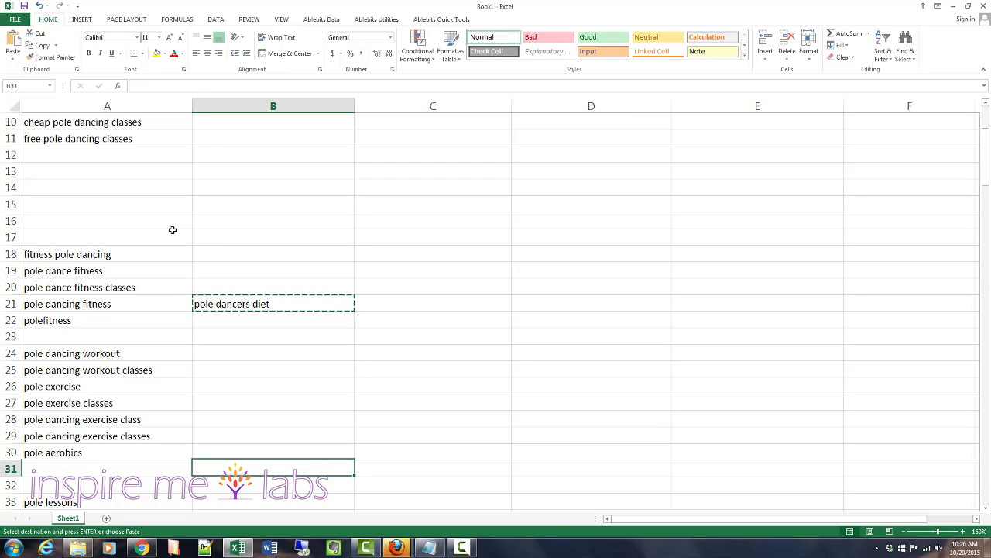
{"action": "key", "text": "Left"}
{"action": "key", "text": "ctrl+v"}
Step: Delete the keyword "pole dancers diet" from A31
{"action": "key", "text": "Up"}
{"action": "key", "text": "Up"}
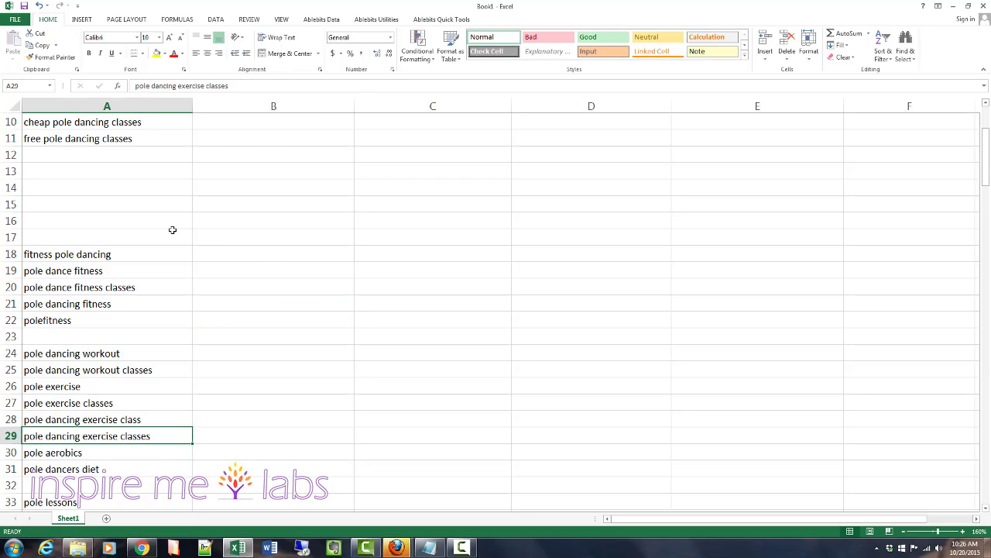
{"action": "key", "text": "Down"}
{"action": "key", "text": "Down"}
{"action": "key", "text": "shift+Up"}
{"action": "key", "text": "Down"}
{"action": "key", "text": "Up"}
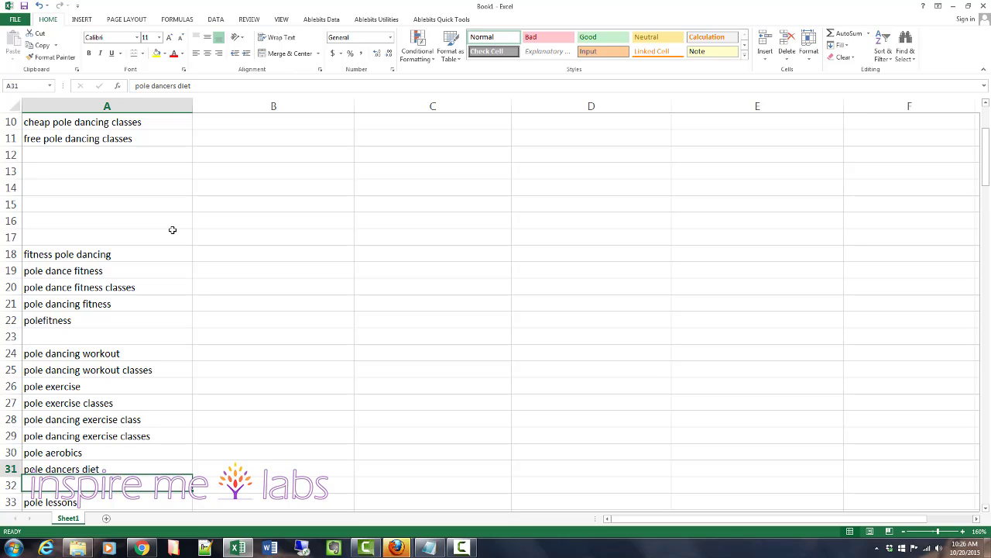
{"action": "key", "text": "Delete"}
Step: Move the workout and exercise group from A24:A30 up to A23:A29, directly below "polefitness"
{"action": "key", "text": "Up"}
{"action": "key", "text": "Up"}
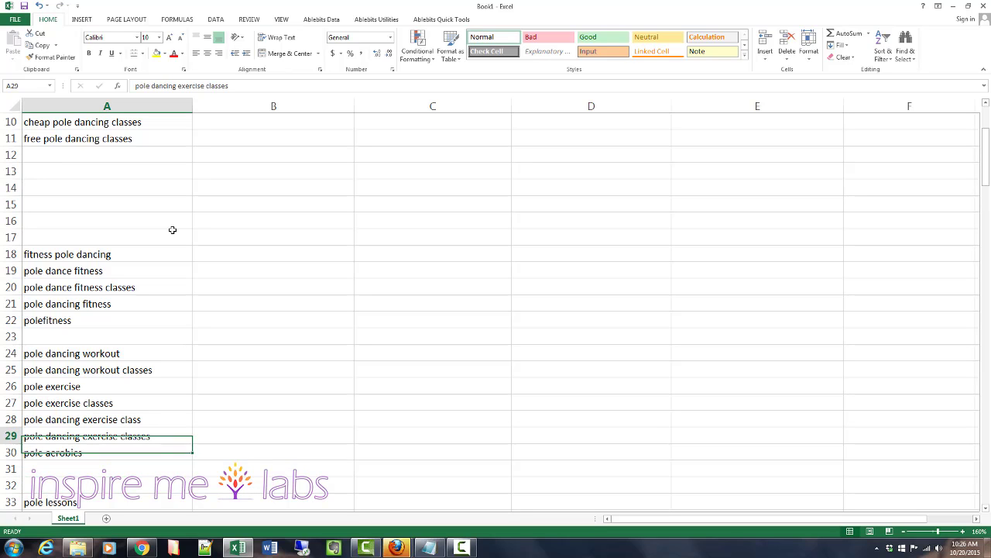
{"action": "key", "text": "Up"}
{"action": "key", "text": "Up"}
{"action": "key", "text": "Up"}
{"action": "key", "text": "Up"}
{"action": "key", "text": "Up"}
{"action": "key", "text": "shift+Down"}
{"action": "key", "text": "shift+Down"}
{"action": "key", "text": "shift+Down"}
{"action": "key", "text": "shift+Down"}
{"action": "key", "text": "shift+Down"}
{"action": "key", "text": "shift+Down"}
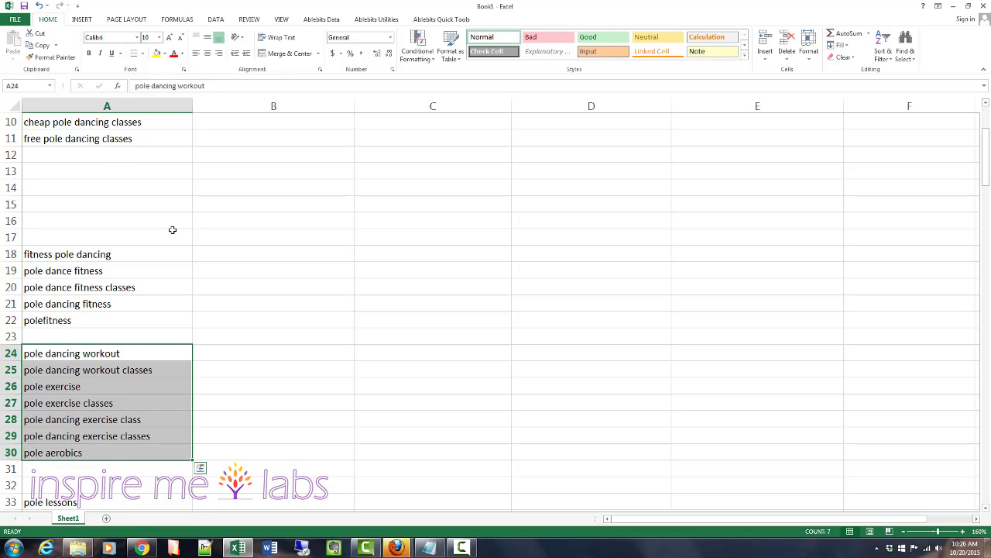
{"action": "key", "text": "ctrl+x"}
{"action": "key", "text": "Up"}
{"action": "key", "text": "Up"}
{"action": "key", "text": "Down"}
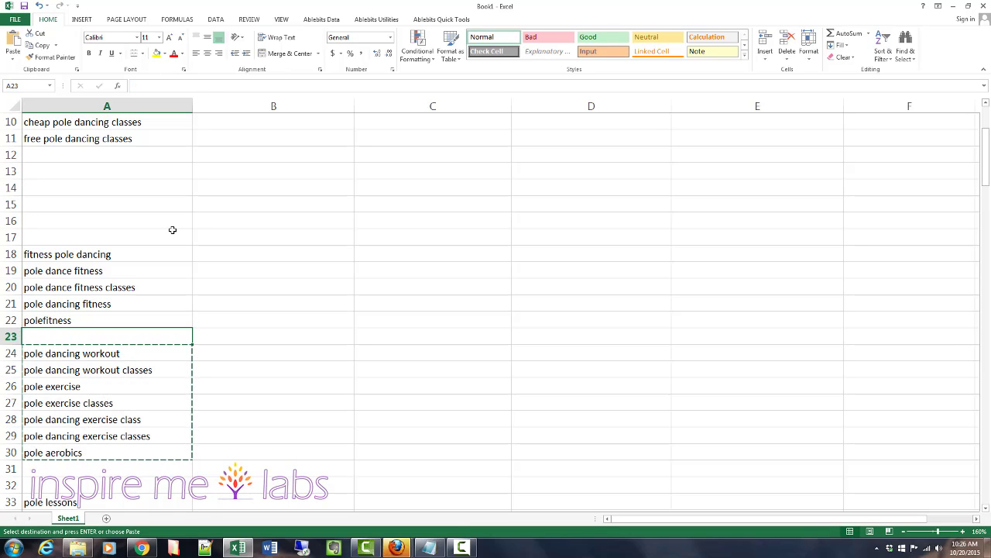
{"action": "key", "text": "ctrl+v"}
{"action": "key", "text": "Down"}
{"action": "key", "text": "Up"}
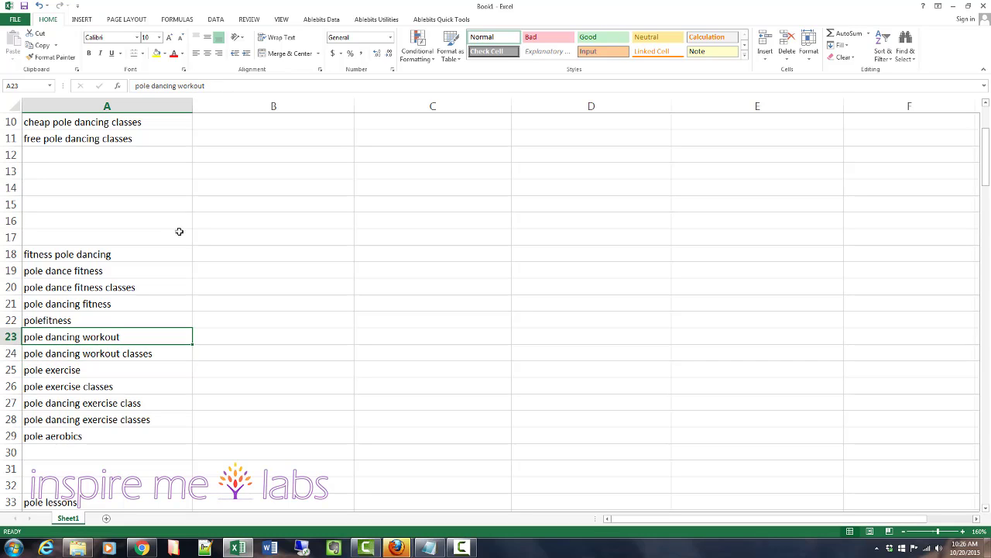
Step: Move the workout and exercise group from A23:A29 back down to A24:A30, leaving a blank row below "polefitness"
{"action": "left_click_drag", "start_coordinate": [151, 339], "coordinate": [137, 441]}
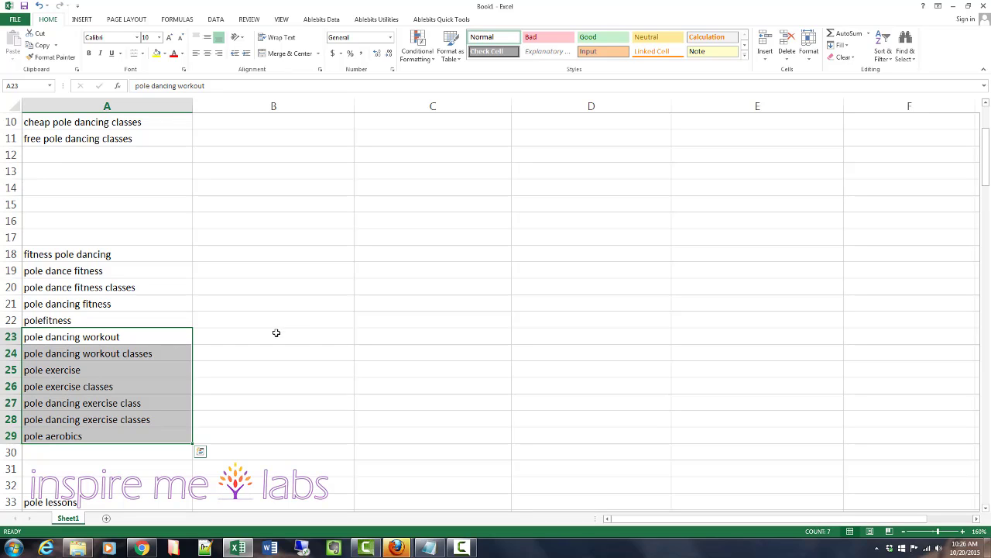
{"action": "key", "text": "ctrl+x"}
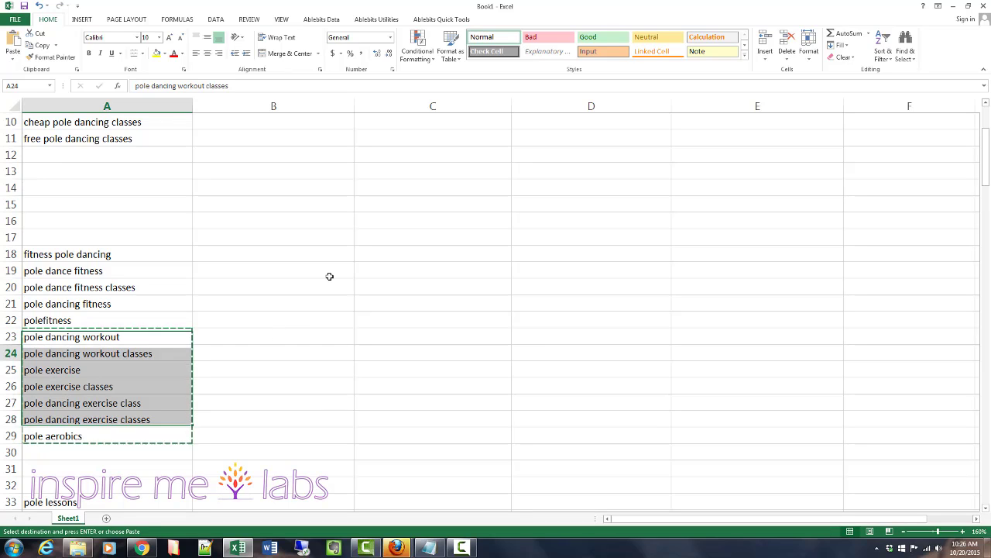
{"action": "key", "text": "Down"}
{"action": "key", "text": "ctrl+v"}
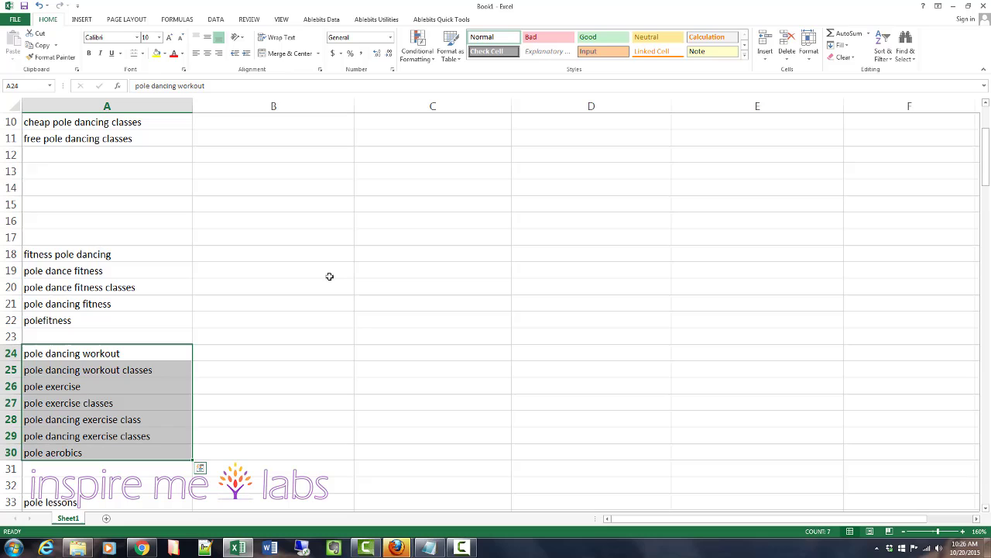
Step: Move both the fitness group and the workout and exercise group from A18:A30 up to A14:A26
{"action": "left_click", "coordinate": [217, 261]}
{"action": "left_click_drag", "start_coordinate": [46, 256], "coordinate": [33, 450]}
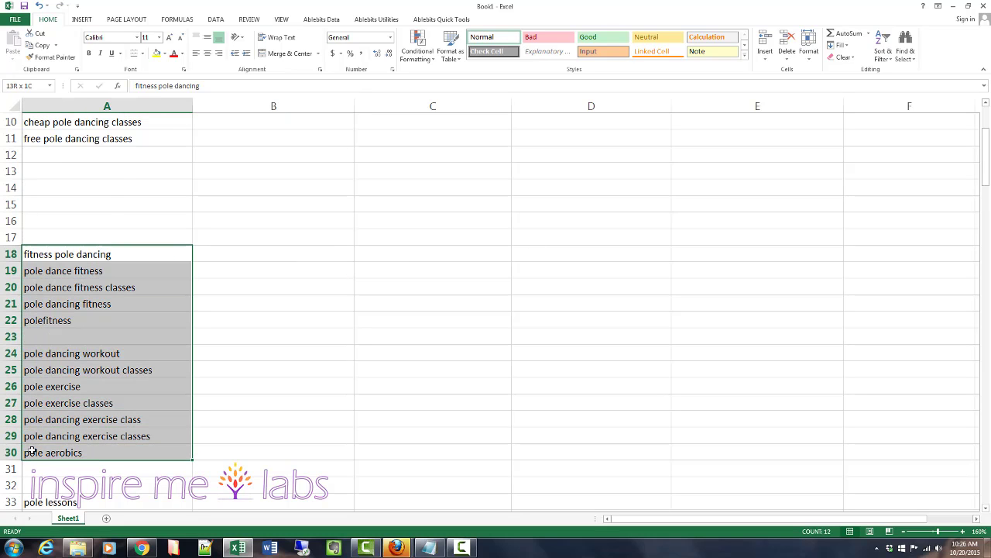
{"action": "key", "text": "ctrl+x"}
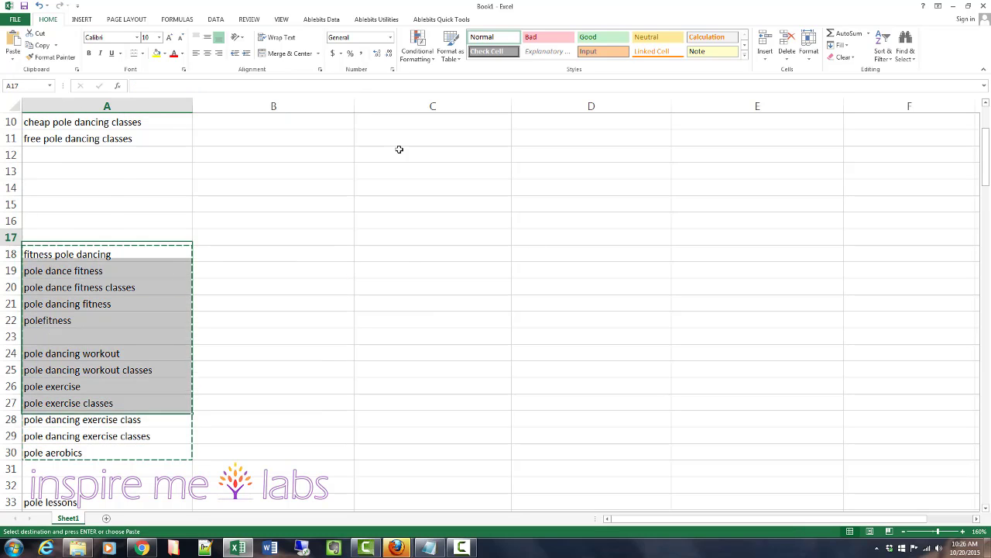
{"action": "key", "text": "Up"}
{"action": "key", "text": "Up"}
{"action": "key", "text": "Up"}
{"action": "key", "text": "Up"}
{"action": "key", "text": "ctrl+v"}
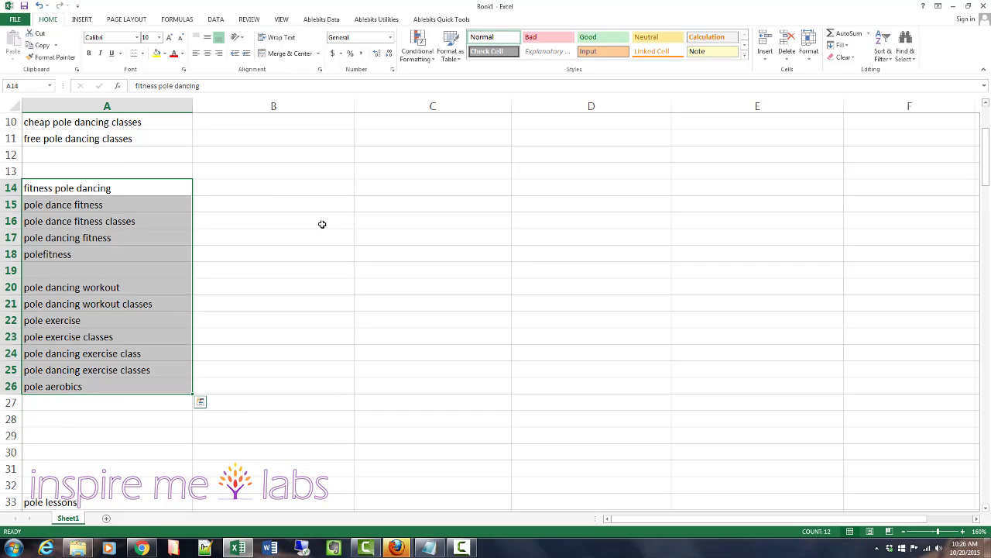
Step: Compare the fitness keywords in A14:A18 with the workout and exercise keywords in A20:A26
{"action": "left_click", "coordinate": [266, 266]}
{"action": "left_click", "coordinate": [194, 192]}
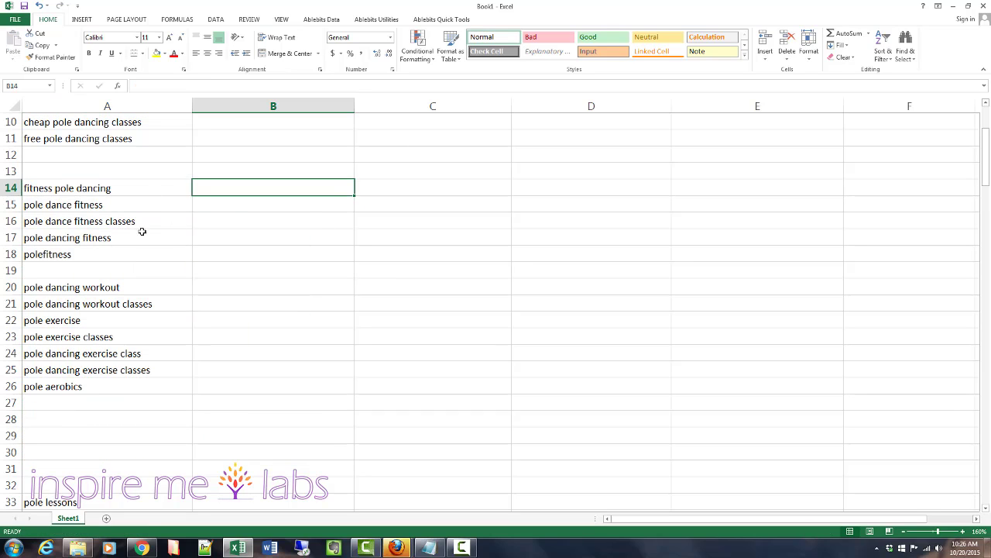
{"action": "left_click_drag", "start_coordinate": [74, 187], "coordinate": [69, 255]}
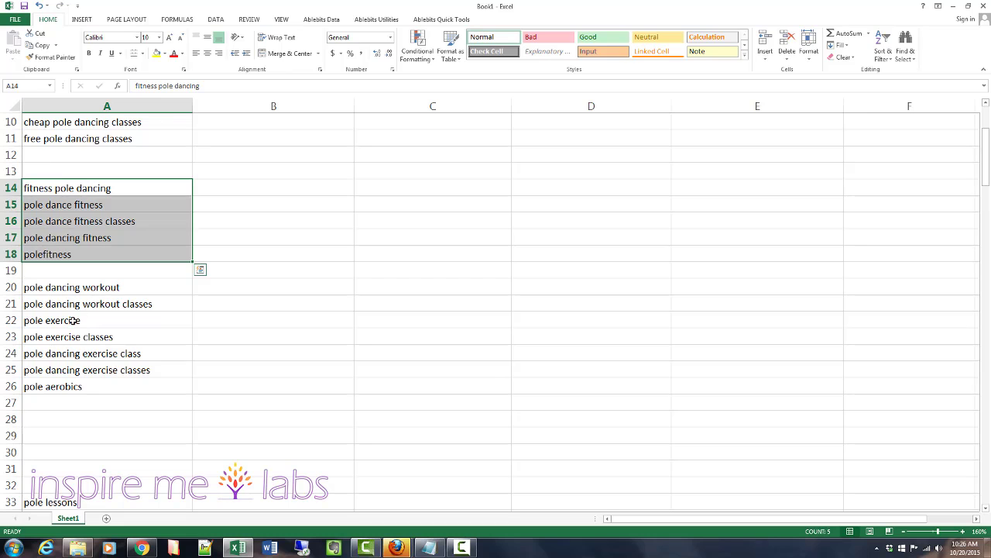
{"action": "left_click_drag", "start_coordinate": [70, 192], "coordinate": [73, 383]}
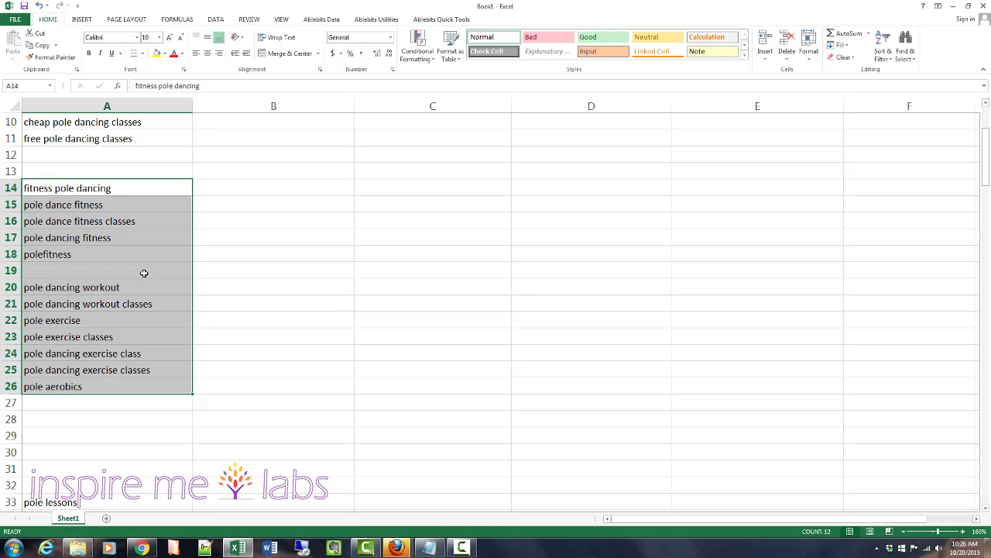
{"action": "left_click", "coordinate": [101, 287]}
{"action": "double_click", "coordinate": [101, 286]}
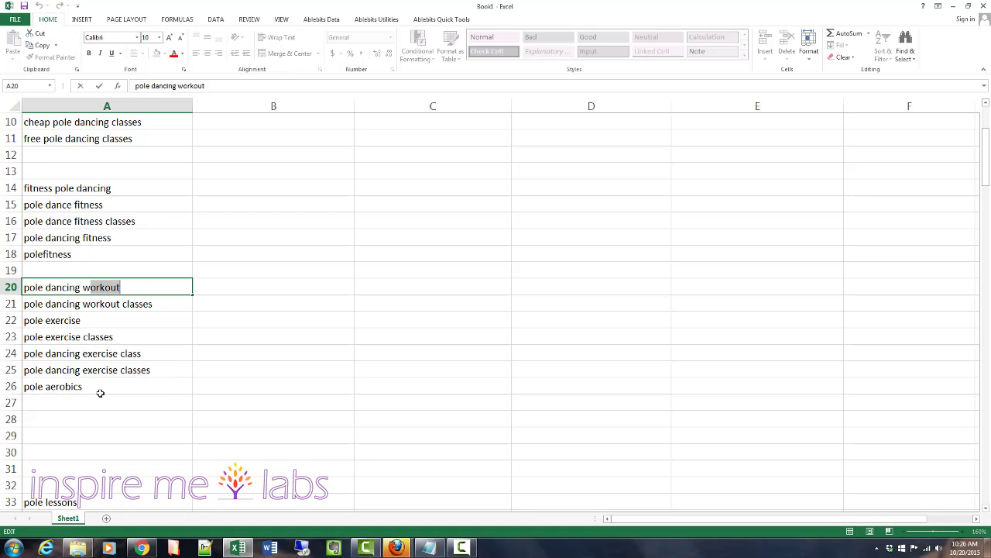
{"action": "left_click_drag", "start_coordinate": [99, 387], "coordinate": [97, 299]}
{"action": "left_click", "coordinate": [388, 381]}
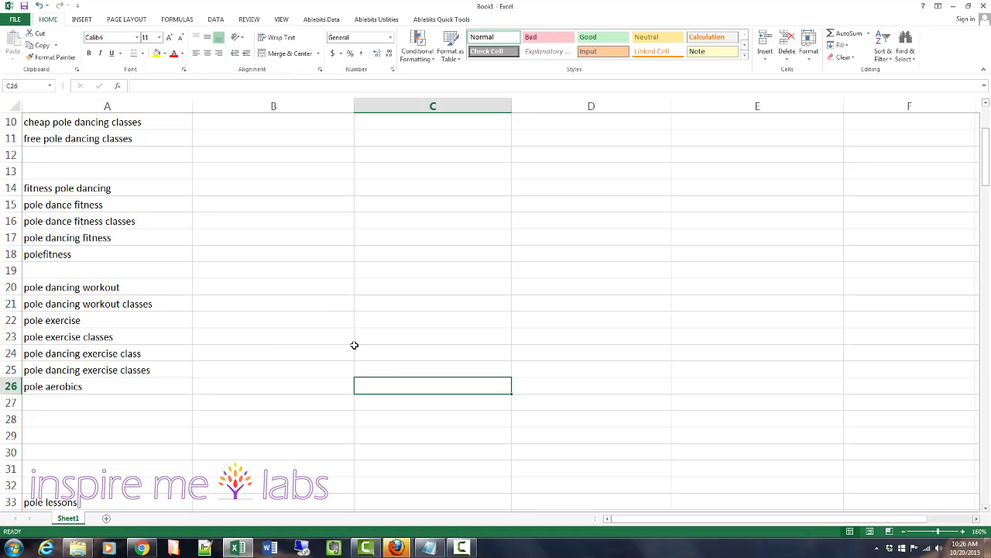
Step: Move "pole lessons" from A33 to A29 to start a separate lessons group
{"action": "scroll", "coordinate": [354, 346], "scroll_direction": "up", "scroll_amount": 3}
{"action": "scroll", "coordinate": [353, 342], "scroll_direction": "down", "scroll_amount": 5}
{"action": "scroll", "coordinate": [188, 381], "scroll_direction": "down", "scroll_amount": 5}
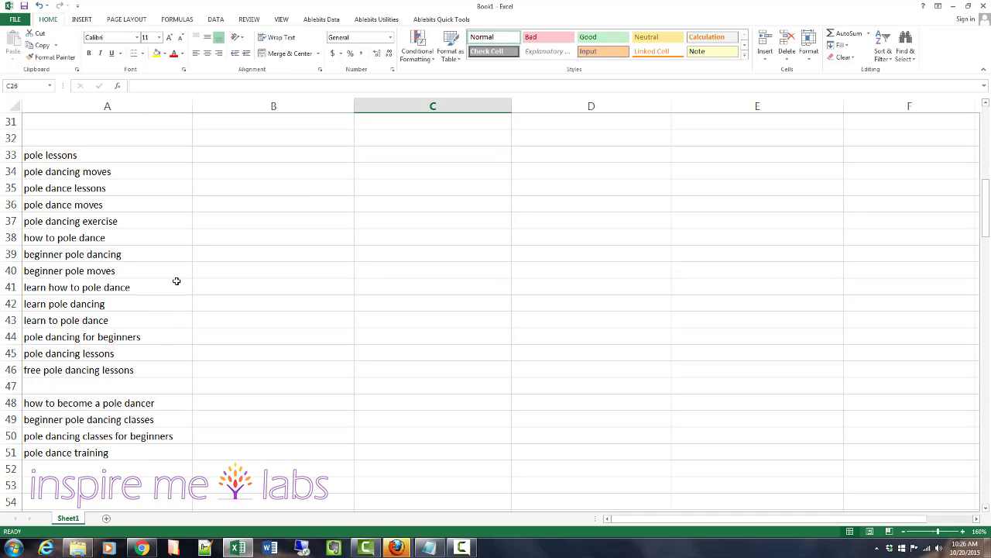
{"action": "scroll", "coordinate": [177, 280], "scroll_direction": "up", "scroll_amount": 2}
{"action": "left_click", "coordinate": [113, 255]}
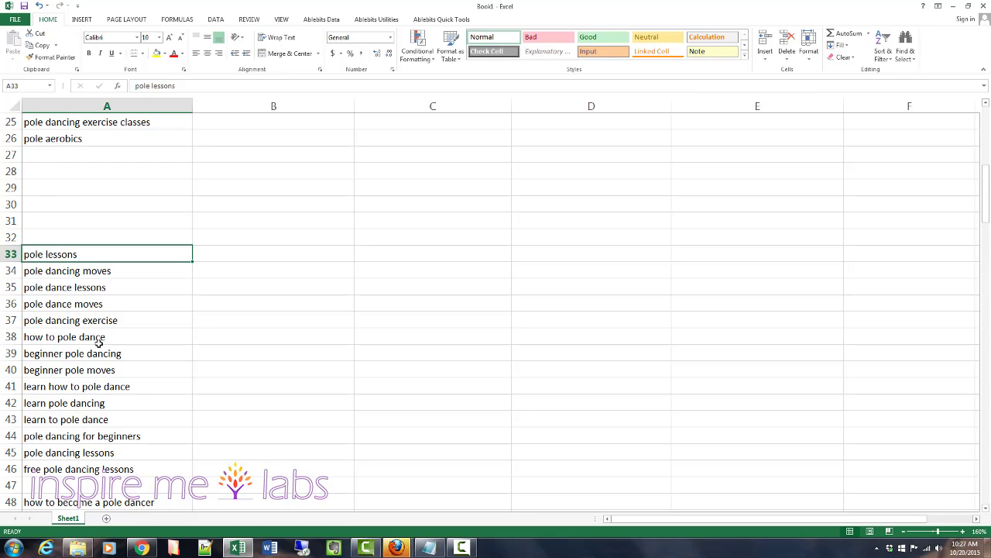
{"action": "key", "text": "ctrl+x"}
{"action": "key", "text": "Up"}
{"action": "key", "text": "Up"}
{"action": "key", "text": "Up"}
{"action": "key", "text": "Up"}
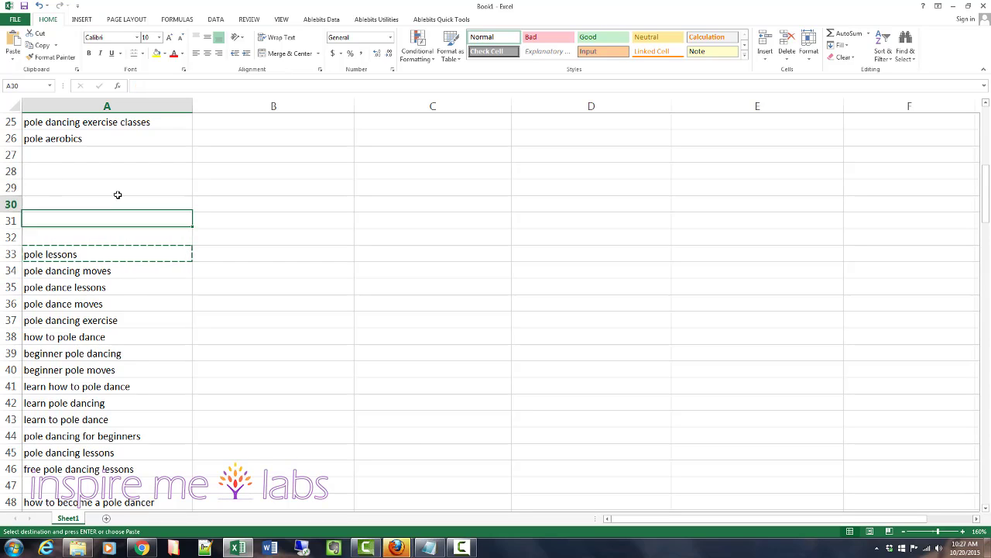
{"action": "key", "text": "Return"}
Step: Move "pole dancing lessons" and "free pole dancing lessons" from A45:A46 to A30:A31, below "pole lessons"
{"action": "key", "text": "Down"}
{"action": "key", "text": "Down"}
{"action": "key", "text": "Down"}
{"action": "key", "text": "Down"}
{"action": "key", "text": "Down"}
{"action": "key", "text": "Down"}
{"action": "key", "text": "Down"}
{"action": "key", "text": "Down"}
{"action": "key", "text": "Down"}
{"action": "key", "text": "Down"}
{"action": "key", "text": "Down"}
{"action": "key", "text": "Down"}
{"action": "key", "text": "Down"}
{"action": "key", "text": "Down"}
{"action": "key", "text": "Down"}
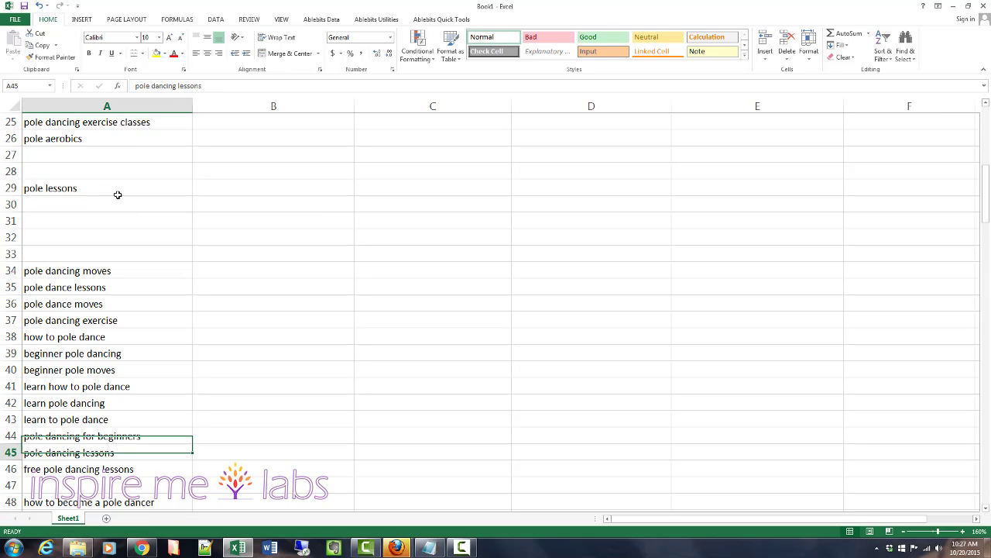
{"action": "key", "text": "shift+Down"}
{"action": "key", "text": "ctrl+x"}
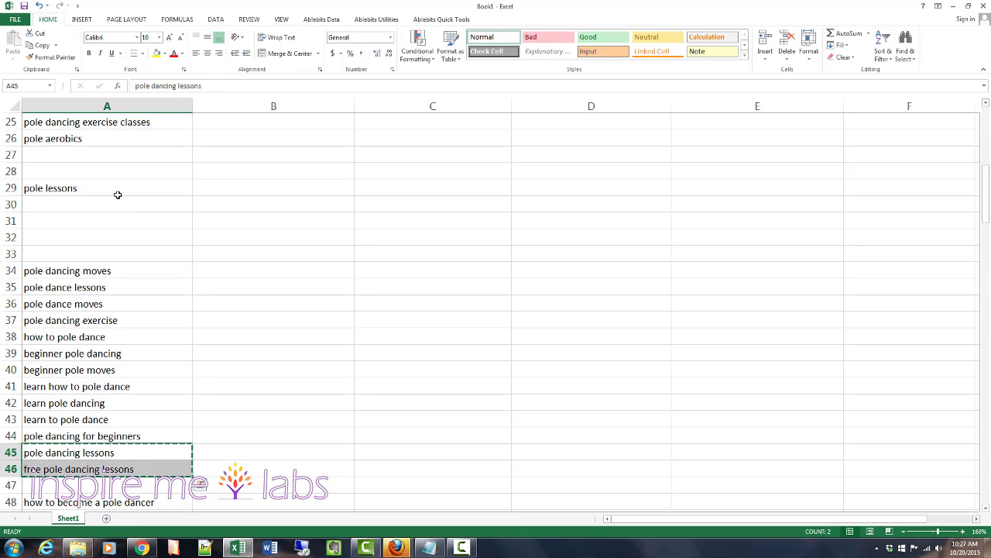
{"action": "key", "text": "Up"}
{"action": "key", "text": "Up"}
{"action": "key", "text": "Up"}
{"action": "key", "text": "Up"}
{"action": "key", "text": "Up"}
{"action": "key", "text": "Up"}
{"action": "key", "text": "Up"}
{"action": "key", "text": "Up"}
{"action": "key", "text": "Up"}
{"action": "key", "text": "Up"}
{"action": "key", "text": "Up"}
{"action": "key", "text": "Up"}
{"action": "key", "text": "Up"}
{"action": "key", "text": "Up"}
{"action": "key", "text": "Up"}
{"action": "key", "text": "Up"}
{"action": "key", "text": "Down"}
{"action": "key", "text": "Return"}
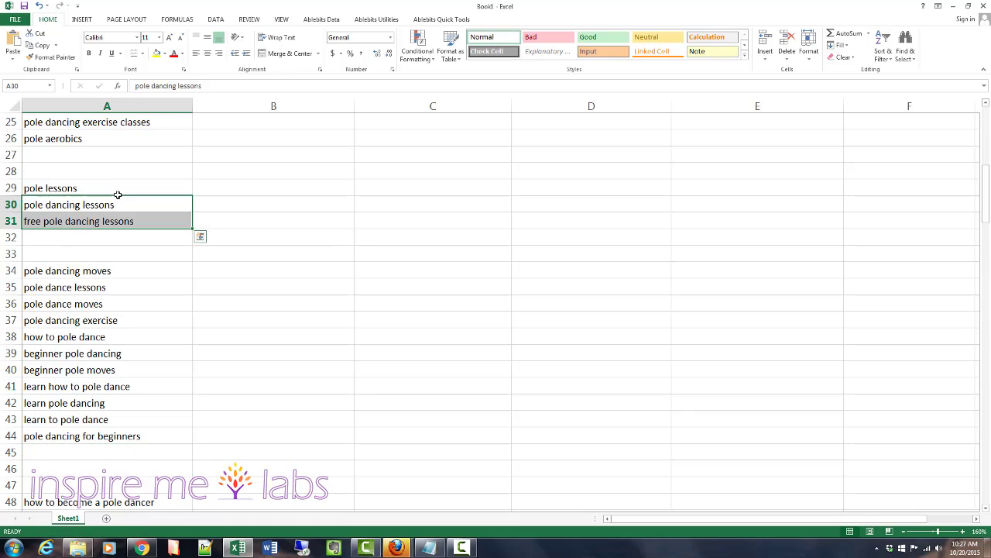
Step: Move "pole dance lessons" from A35 to A32, directly below "free pole dancing lessons"
{"action": "key", "text": "Down"}
{"action": "key", "text": "Down"}
{"action": "key", "text": "Down"}
{"action": "key", "text": "Down"}
{"action": "key", "text": "Down"}
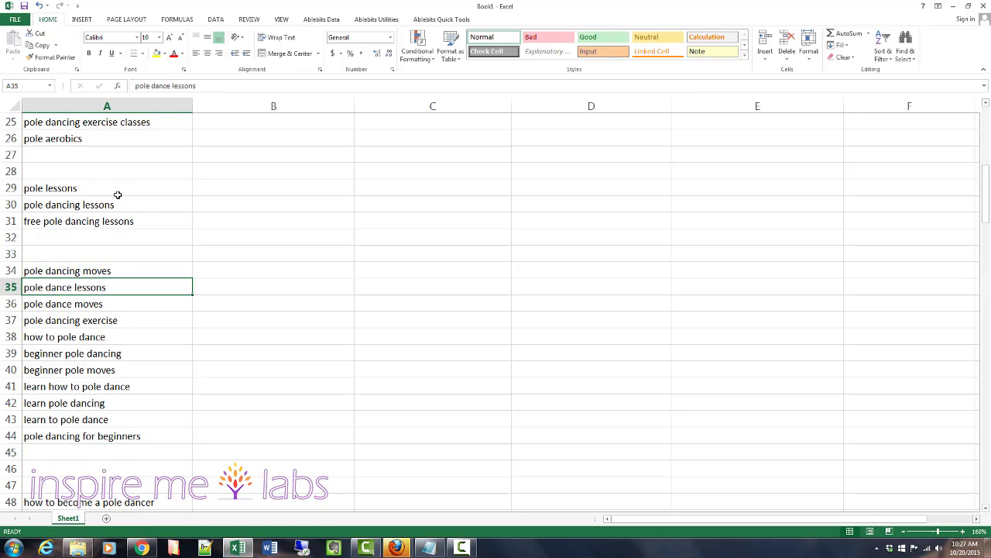
{"action": "key", "text": "ctrl+x"}
{"action": "key", "text": "Up"}
{"action": "key", "text": "Up"}
{"action": "key", "text": "Up"}
{"action": "key", "text": "Up"}
{"action": "key", "text": "Down"}
{"action": "key", "text": "Return"}
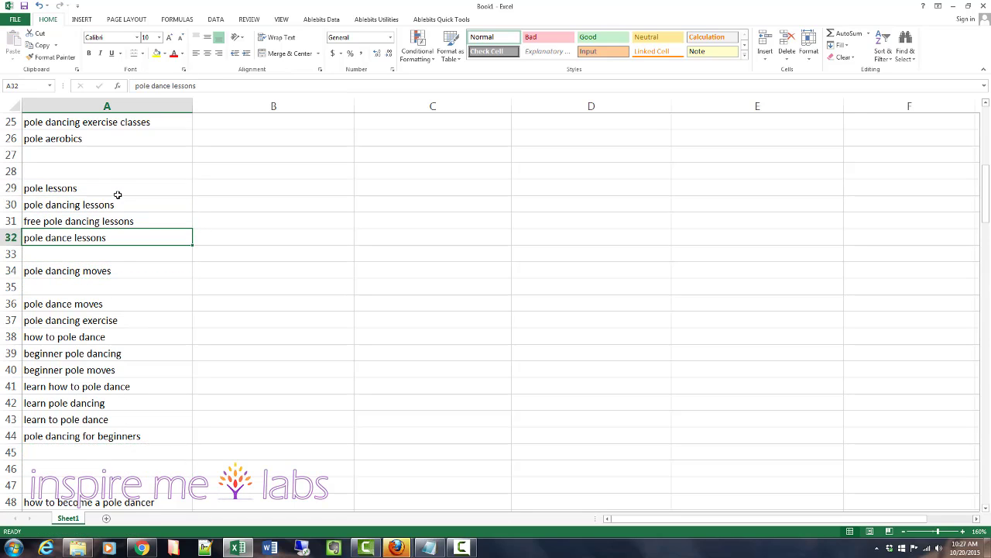
Step: Move "pole dance moves" from A36 to A35, directly below "pole dancing moves"
{"action": "key", "text": "Down"}
{"action": "key", "text": "Down"}
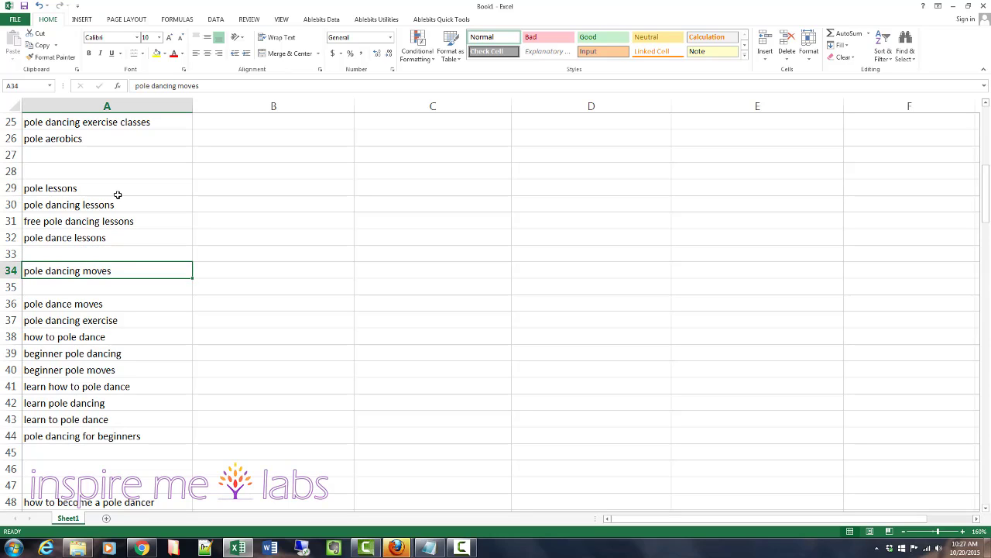
{"action": "key", "text": "ctrl+x"}
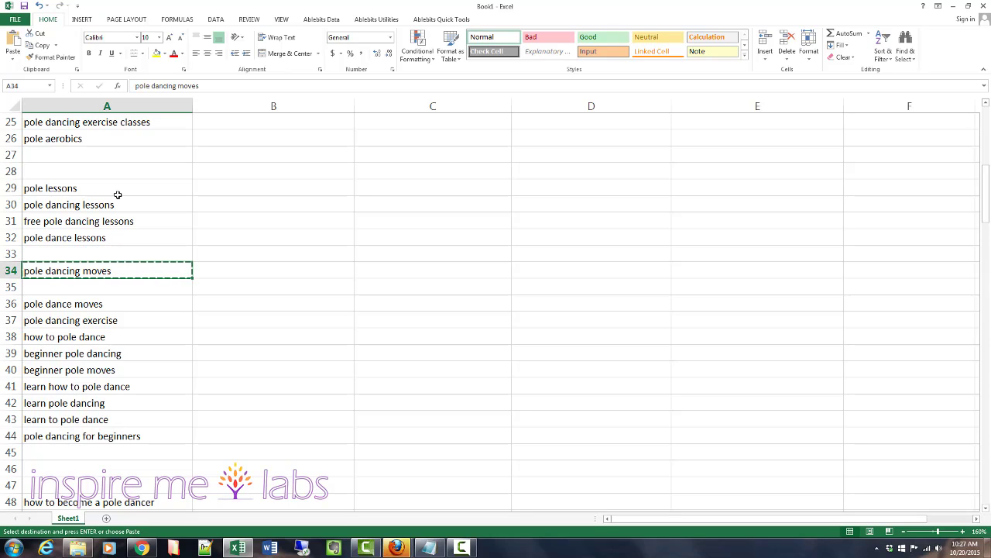
{"action": "key", "text": "Down"}
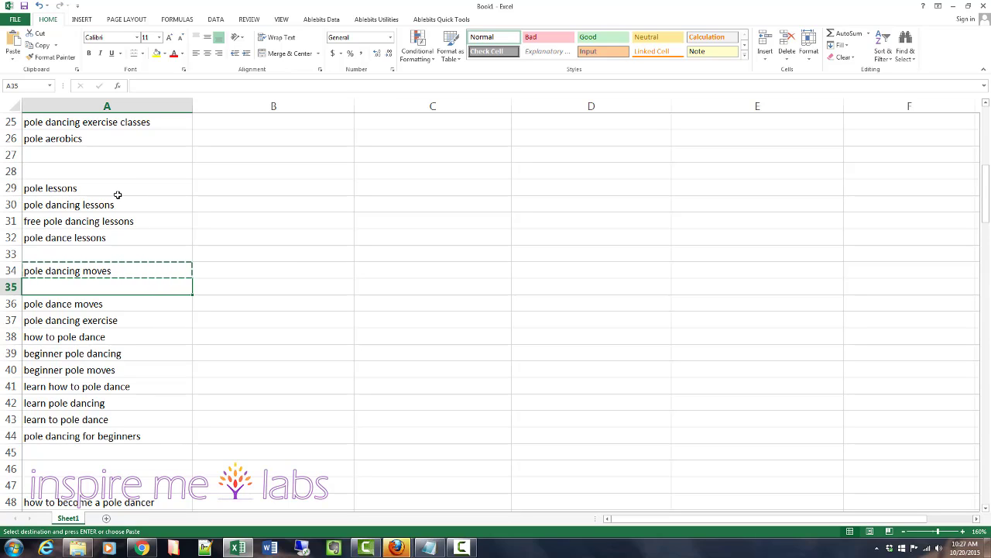
{"action": "key", "text": "Down"}
{"action": "key", "text": "Down"}
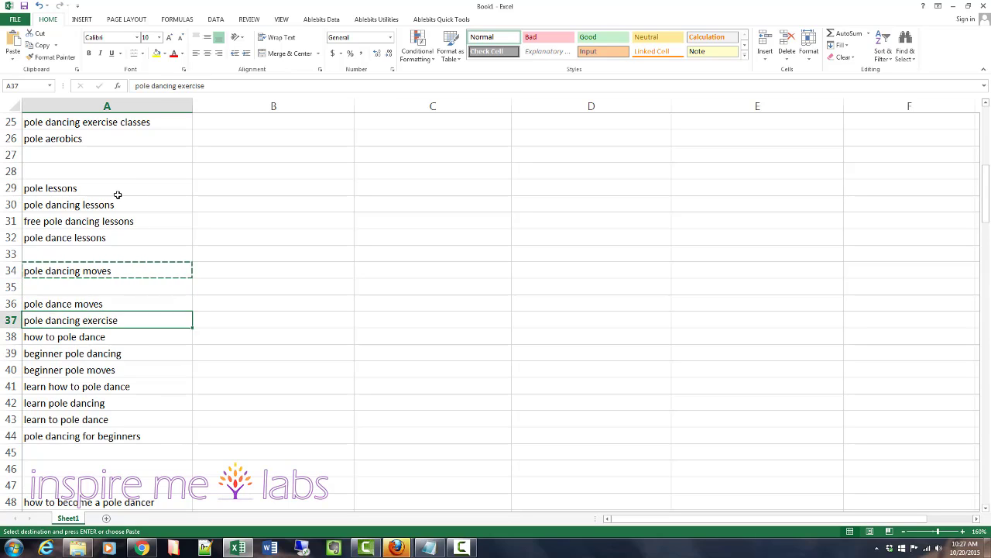
{"action": "key", "text": "Up"}
{"action": "key", "text": "ctrl+x"}
{"action": "key", "text": "Up"}
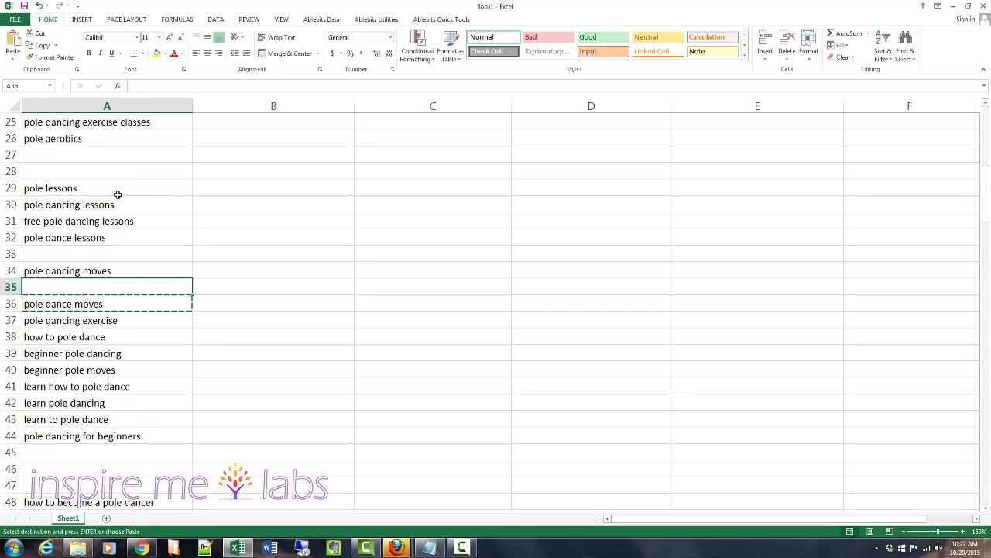
{"action": "key", "text": "ctrl+v"}
Step: Move "pole dancing exercise" from A37 to A27, at the end of the workout and exercise group
{"action": "key", "text": "Down"}
{"action": "key", "text": "Down"}
{"action": "key", "text": "ctrl+x"}
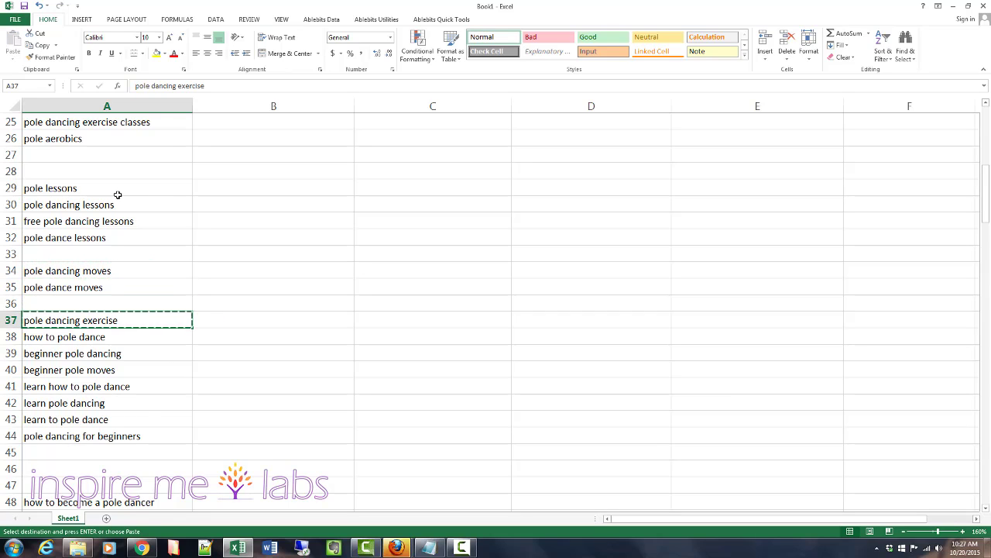
{"action": "scroll", "coordinate": [197, 344], "scroll_direction": "up", "scroll_amount": 2}
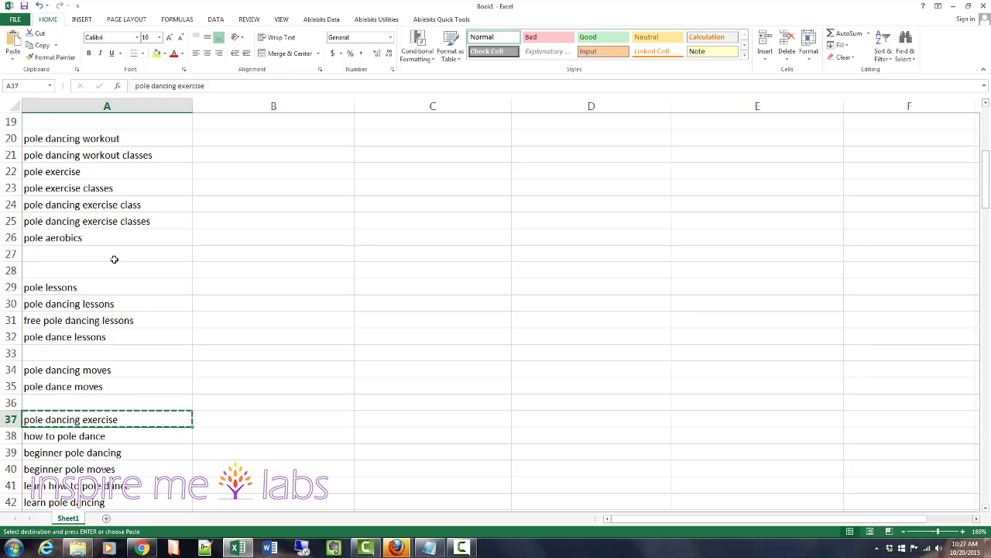
{"action": "left_click", "coordinate": [182, 256]}
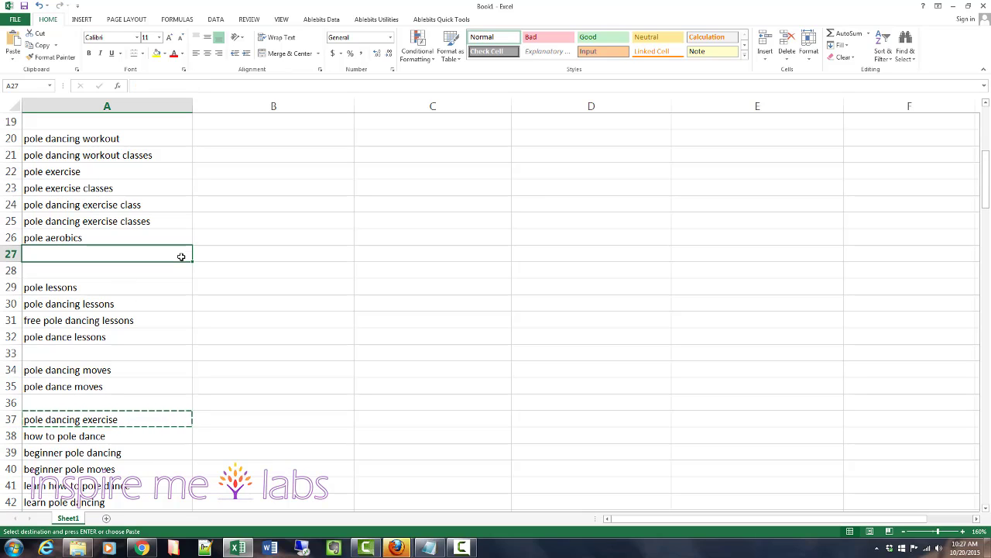
{"action": "key", "text": "ctrl+v"}
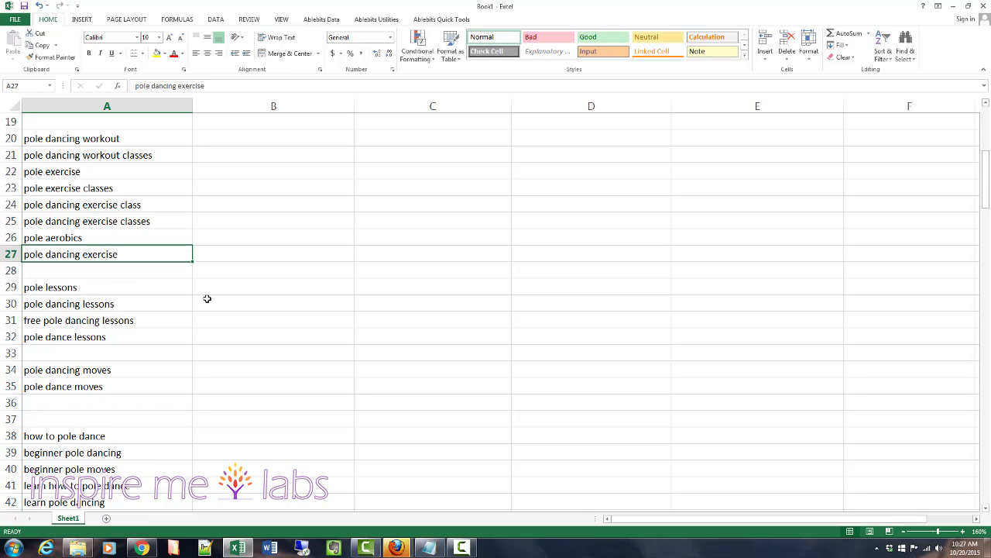
Step: Move "learn pole dancing", "learn to pole dance" and "pole dancing for beginners" from A42:A44 to A45:A47, directly above "how to become a pole dancer"
{"action": "scroll", "coordinate": [207, 298], "scroll_direction": "down", "scroll_amount": 3}
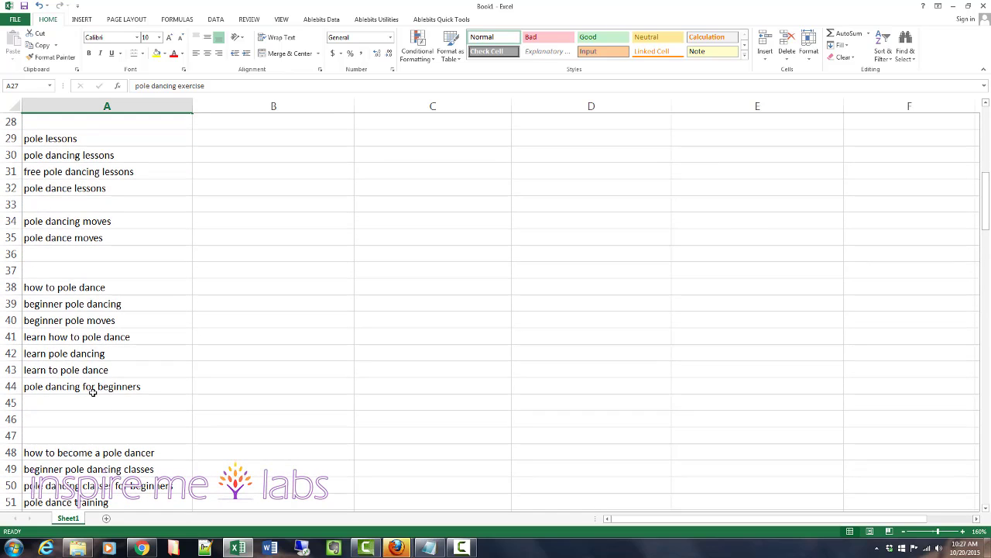
{"action": "left_click", "coordinate": [93, 392]}
{"action": "left_click", "coordinate": [78, 353]}
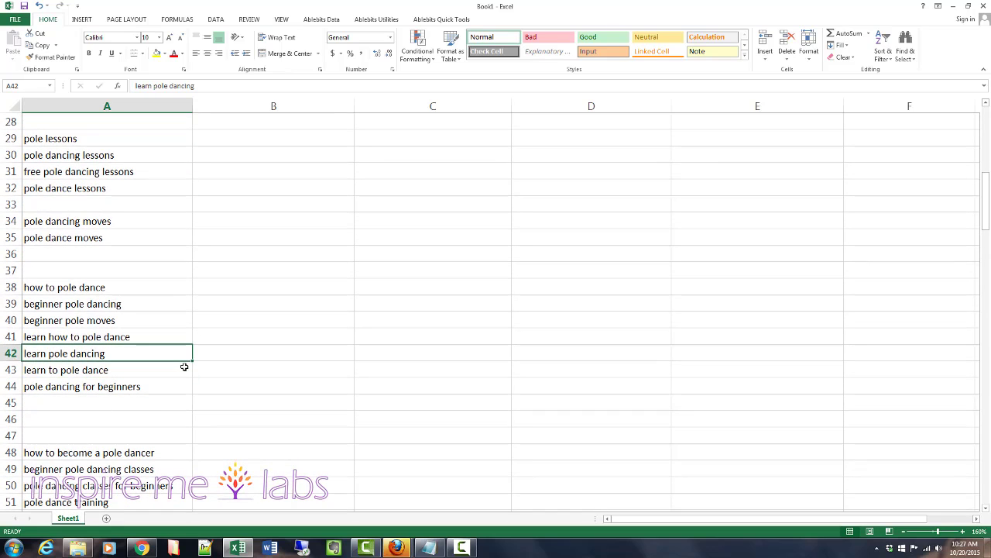
{"action": "key", "text": "Up"}
{"action": "key", "text": "Up"}
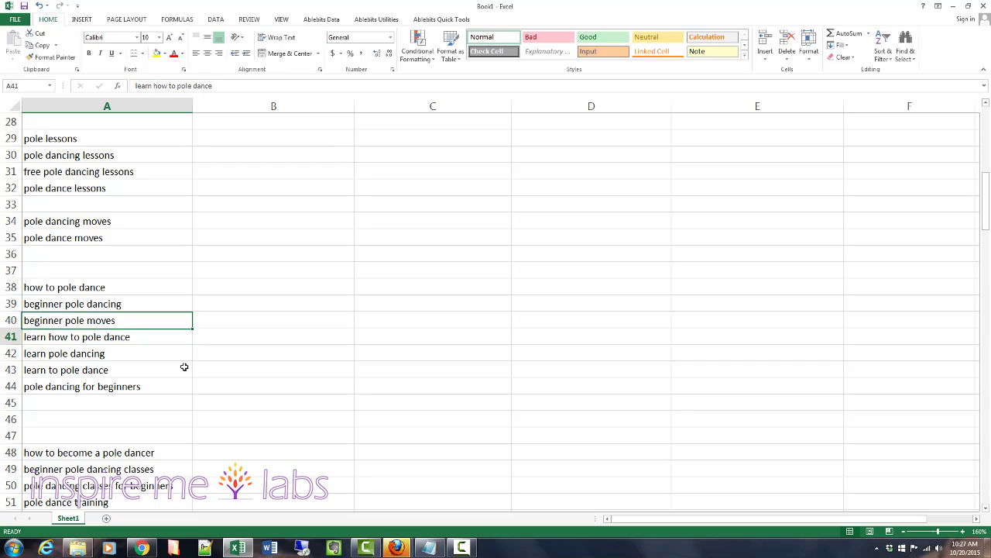
{"action": "key", "text": "Down"}
{"action": "key", "text": "Down"}
{"action": "key", "text": "shift+Down"}
{"action": "key", "text": "shift+Down"}
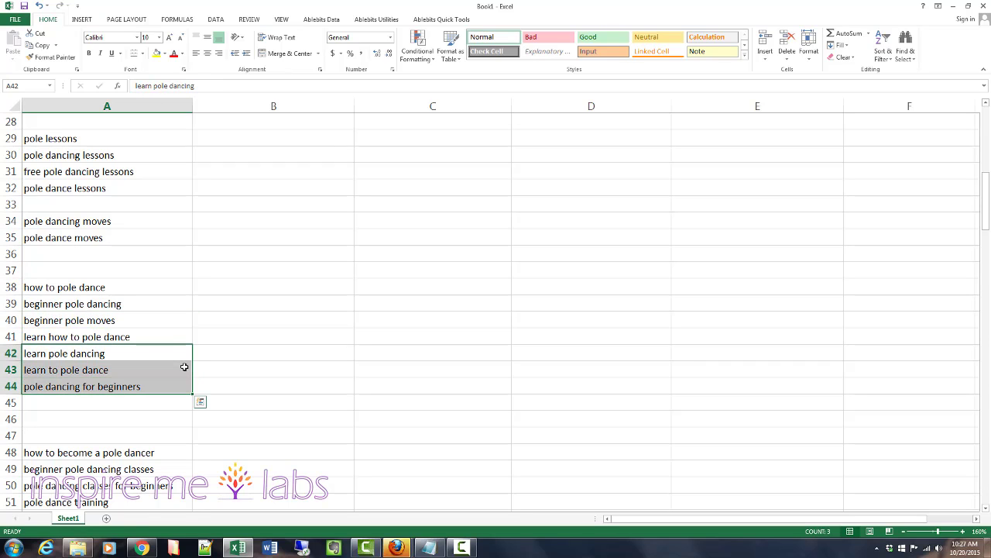
{"action": "key", "text": "ctrl+x"}
{"action": "key", "text": "Down"}
{"action": "key", "text": "Down"}
{"action": "key", "text": "Down"}
{"action": "key", "text": "ctrl+v"}
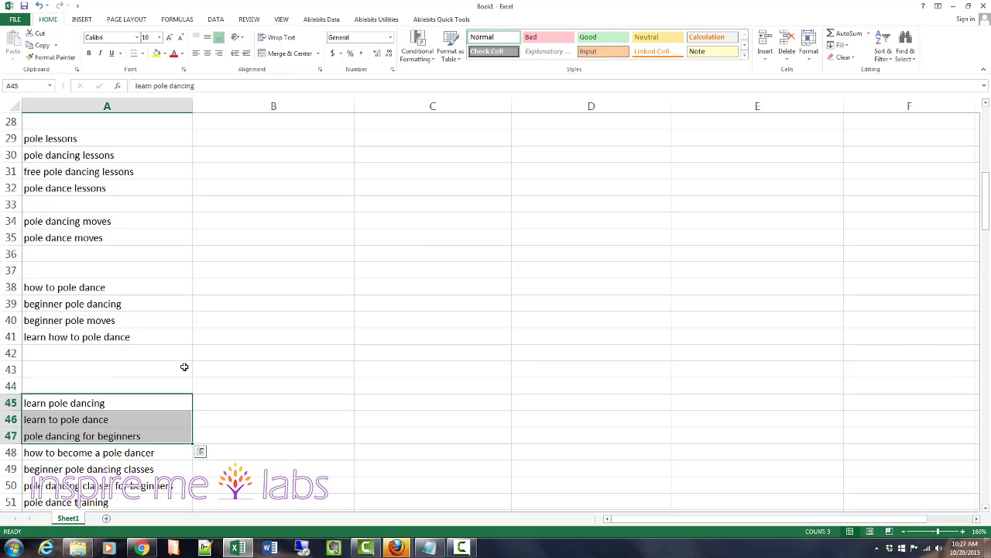
Step: Move "learn how to pole dance" from A41 to A44, directly above "learn pole dancing"
{"action": "key", "text": "Up"}
{"action": "key", "text": "Up"}
{"action": "key", "text": "Up"}
{"action": "key", "text": "Up"}
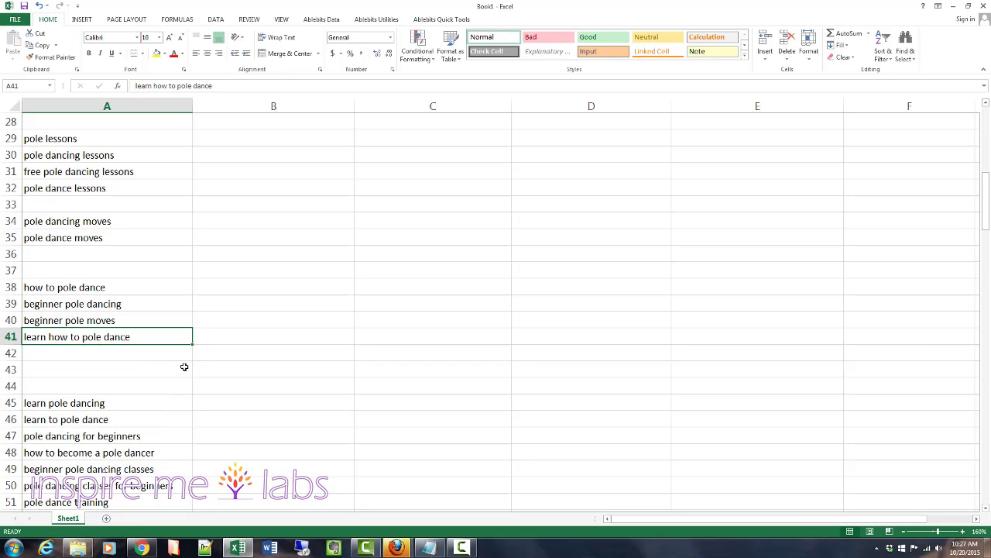
{"action": "key", "text": "ctrl+x"}
{"action": "key", "text": "Down"}
{"action": "key", "text": "Down"}
{"action": "key", "text": "Down"}
{"action": "key", "text": "ctrl+v"}
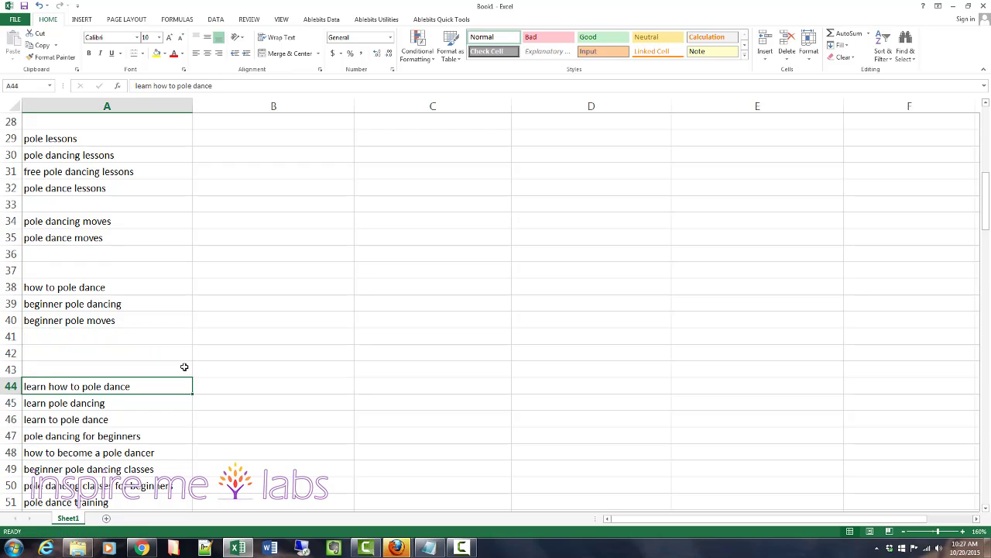
Step: Move "how to pole dance" from A38 to A43, directly above "learn how to pole dance"
{"action": "key", "text": "Up"}
{"action": "key", "text": "Up"}
{"action": "key", "text": "Up"}
{"action": "key", "text": "Up"}
{"action": "key", "text": "Up"}
{"action": "key", "text": "Up"}
{"action": "key", "text": "shift+Down"}
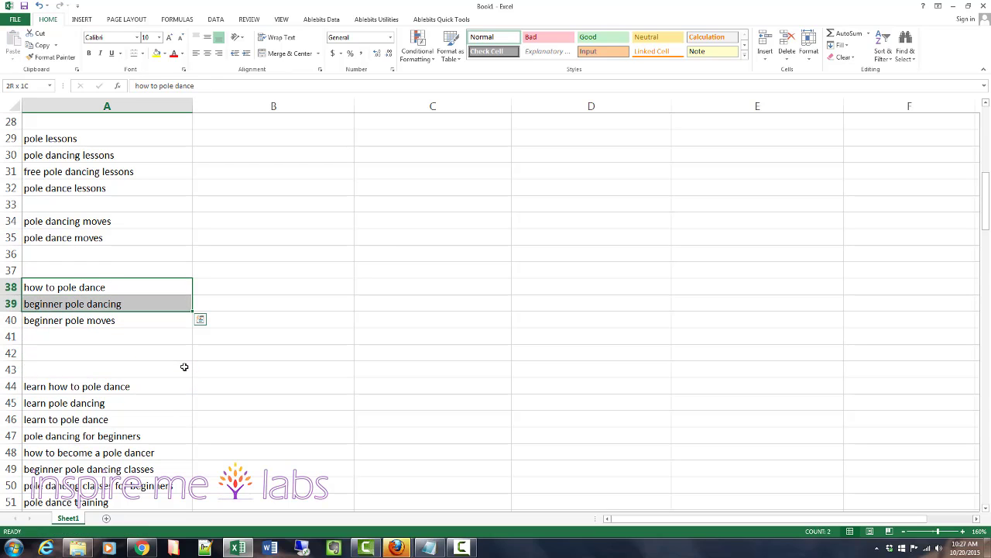
{"action": "key", "text": "shift+Up"}
{"action": "key", "text": "ctrl+x"}
{"action": "key", "text": "Down"}
{"action": "key", "text": "Down"}
{"action": "key", "text": "Down"}
{"action": "key", "text": "Down"}
{"action": "key", "text": "Down"}
{"action": "key", "text": "Down"}
{"action": "key", "text": "Down"}
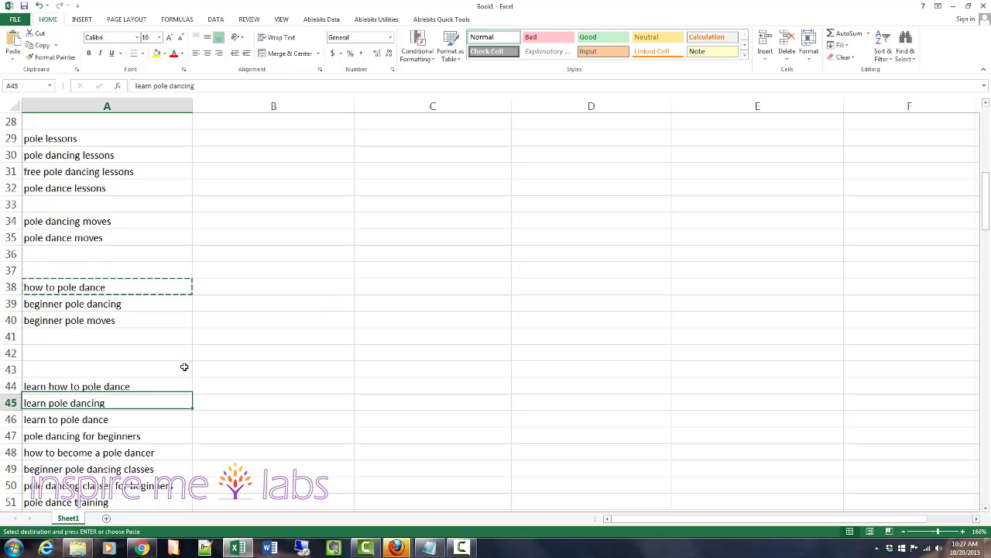
{"action": "key", "text": "Up"}
{"action": "key", "text": "Up"}
{"action": "key", "text": "ctrl+v"}
Step: Move "beginner pole dancing" and "beginner pole moves" from A39:A40 to A53:A54, below the learning group
{"action": "key", "text": "Up"}
{"action": "key", "text": "Up"}
{"action": "key", "text": "Up"}
{"action": "key", "text": "Up"}
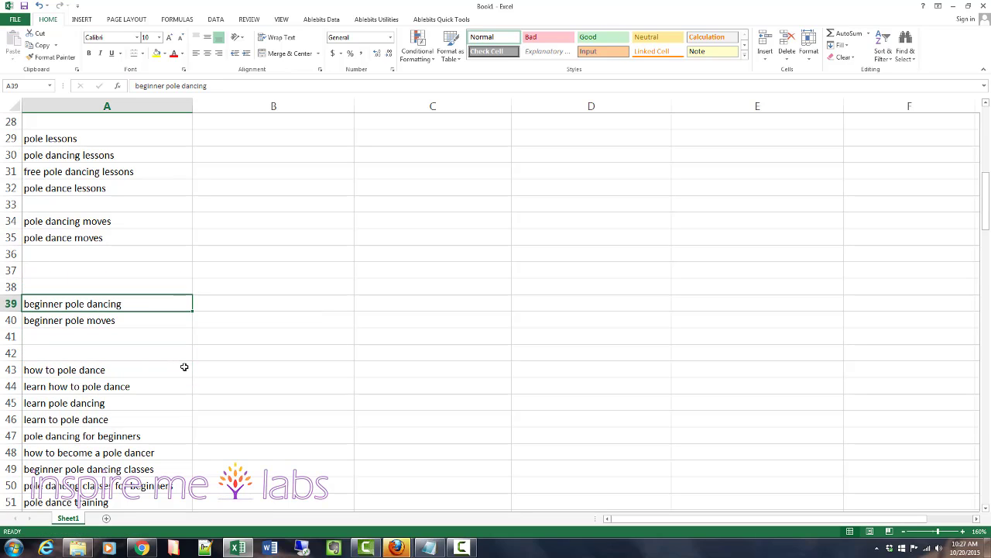
{"action": "key", "text": "shift+Down"}
{"action": "key", "text": "Down"}
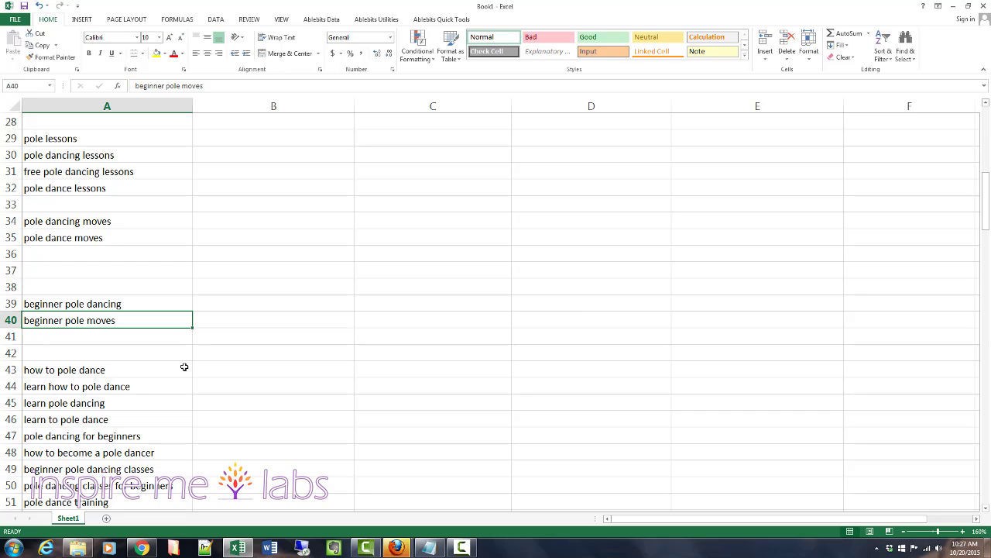
{"action": "key", "text": "shift+Up"}
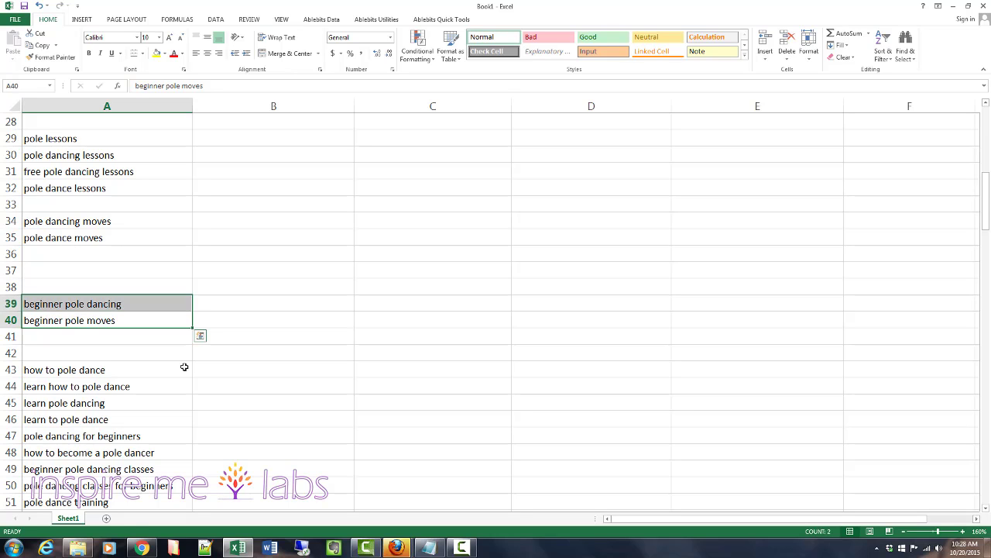
{"action": "key", "text": "ctrl+c"}
{"action": "scroll", "coordinate": [198, 395], "scroll_direction": "down", "scroll_amount": 3}
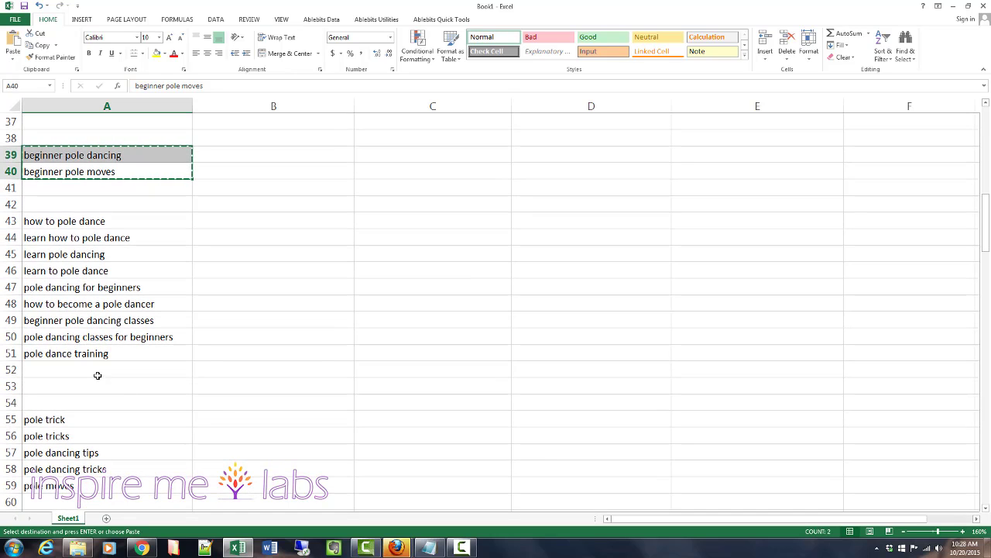
{"action": "left_click", "coordinate": [95, 385]}
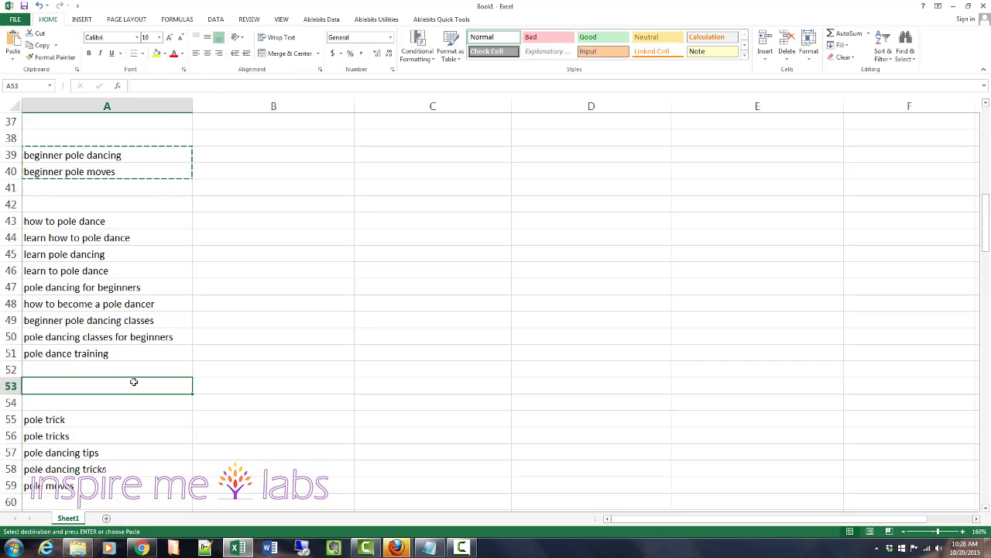
{"action": "key", "text": "ctrl+v"}
Step: Move the pole tricks, tips and moves keywords from A55:A59 down one row to A56:A60, separating them from the beginner keywords
{"action": "key", "text": "Down"}
{"action": "key", "text": "Down"}
{"action": "key", "text": "shift+Down"}
{"action": "key", "text": "shift+Down"}
{"action": "key", "text": "shift+Down"}
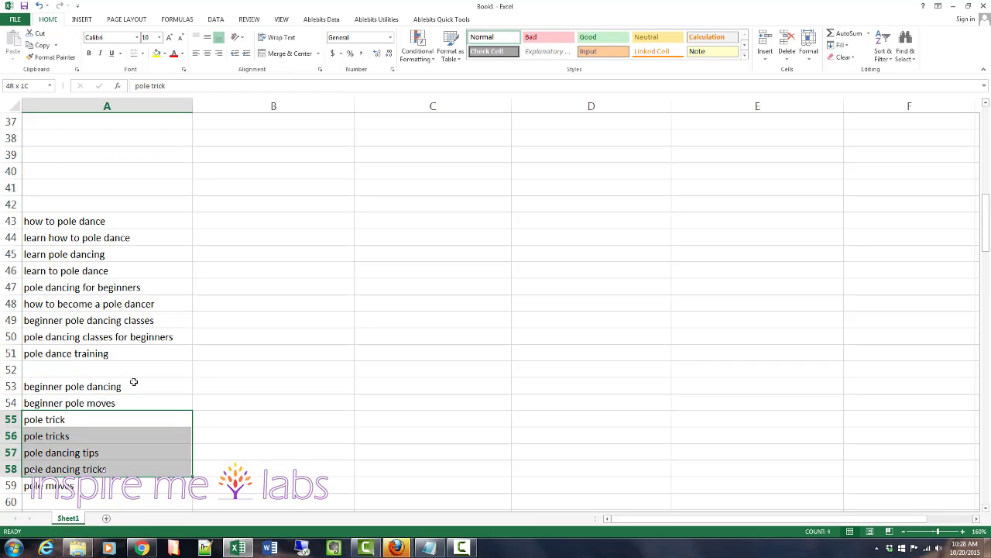
{"action": "key", "text": "shift+Down"}
{"action": "key", "text": "ctrl+x"}
{"action": "key", "text": "Down"}
{"action": "key", "text": "ctrl+v"}
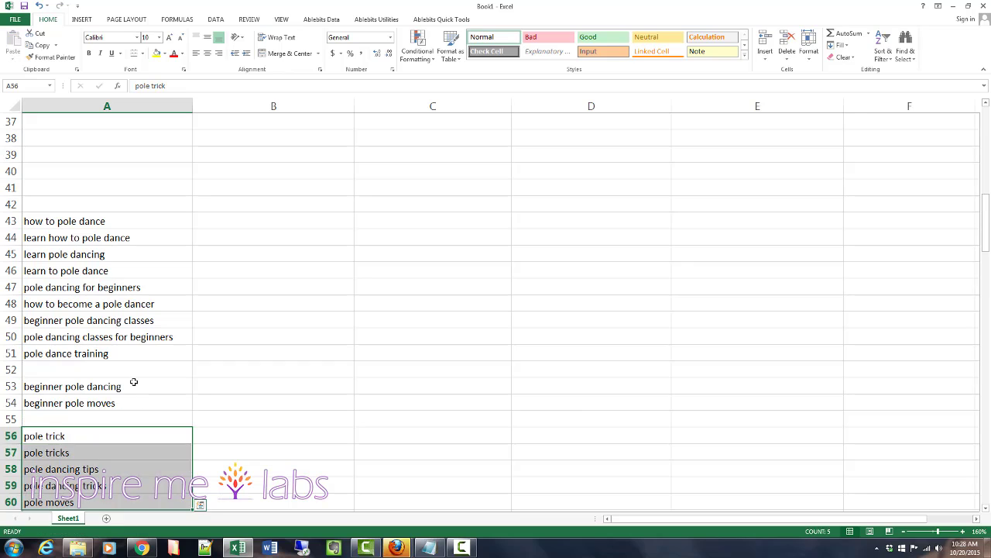
Step: Compare the learning and beginner keywords in A43:A54 with the moves keywords in A34:A35
{"action": "key", "text": "Up"}
{"action": "key", "text": "Up"}
{"action": "key", "text": "Up"}
{"action": "key", "text": "Up"}
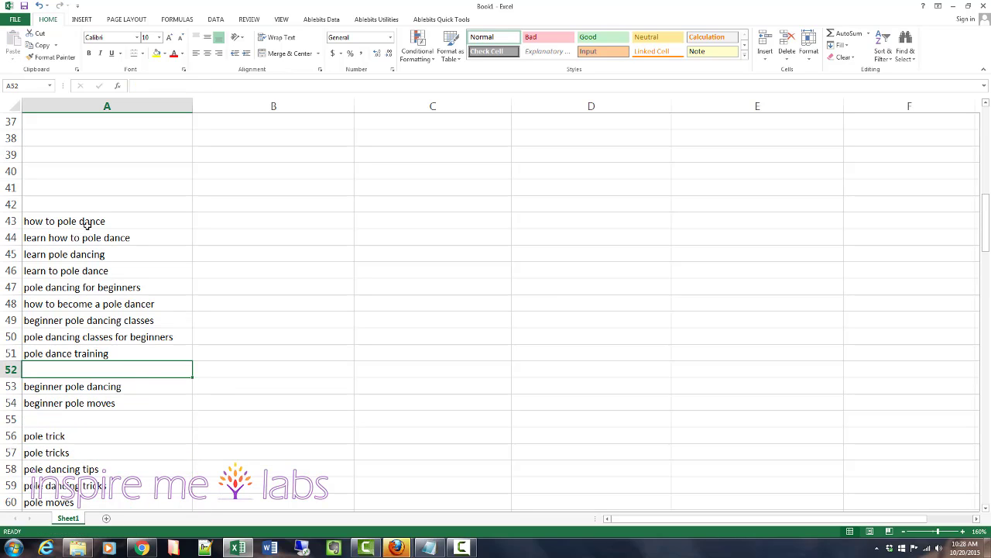
{"action": "left_click_drag", "start_coordinate": [88, 225], "coordinate": [106, 392]}
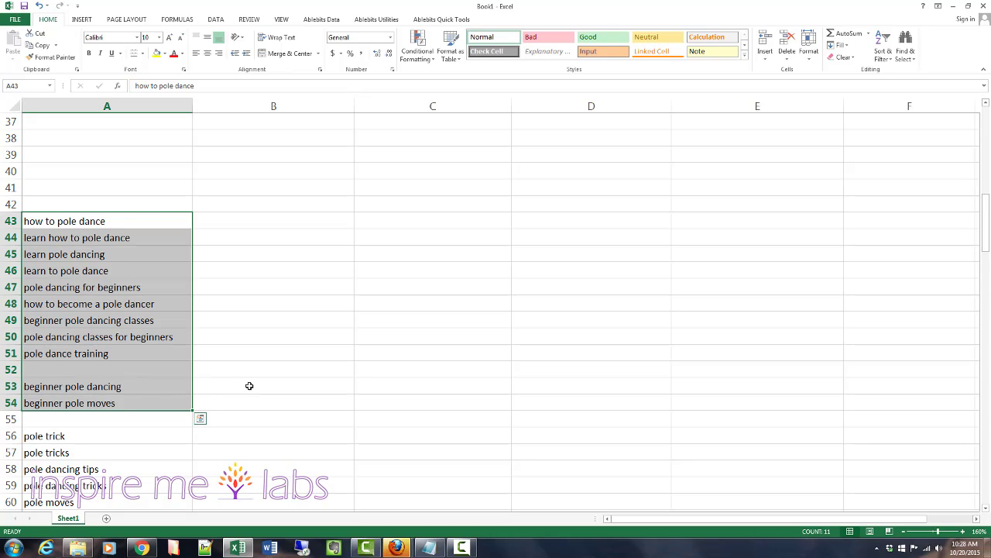
{"action": "left_click", "coordinate": [249, 386]}
{"action": "left_click", "coordinate": [217, 404]}
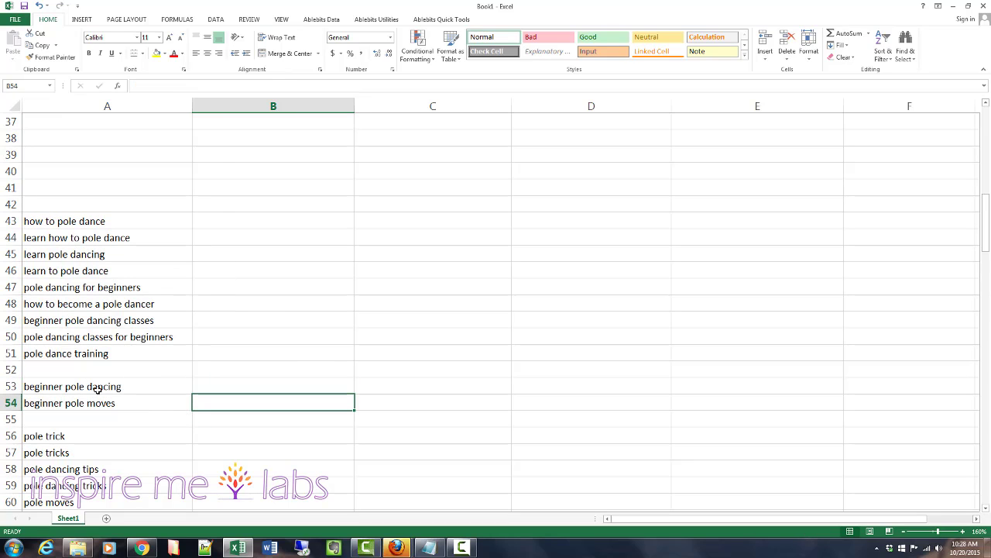
{"action": "left_click_drag", "start_coordinate": [96, 389], "coordinate": [97, 400]}
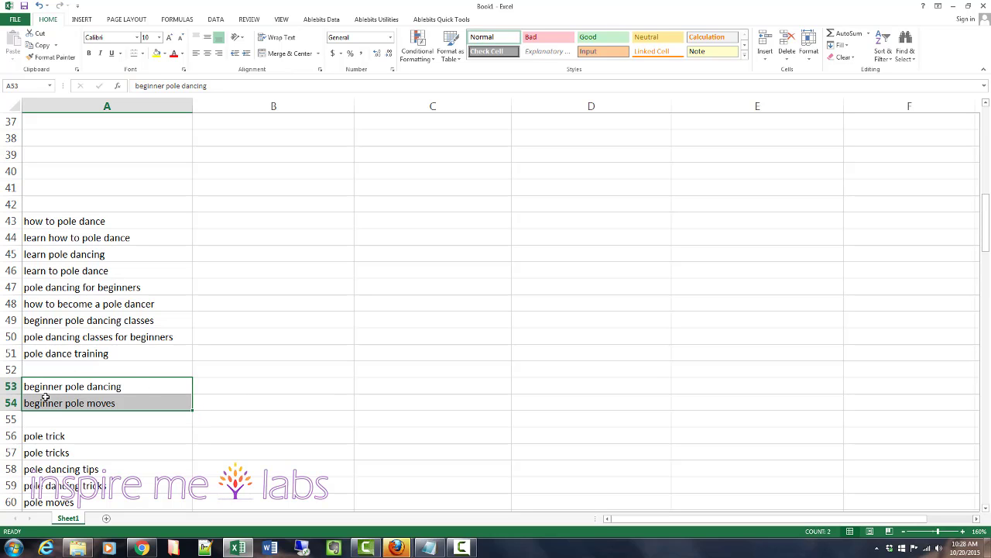
{"action": "scroll", "coordinate": [119, 304], "scroll_direction": "up", "scroll_amount": 2}
{"action": "scroll", "coordinate": [118, 304], "scroll_direction": "up", "scroll_amount": 2}
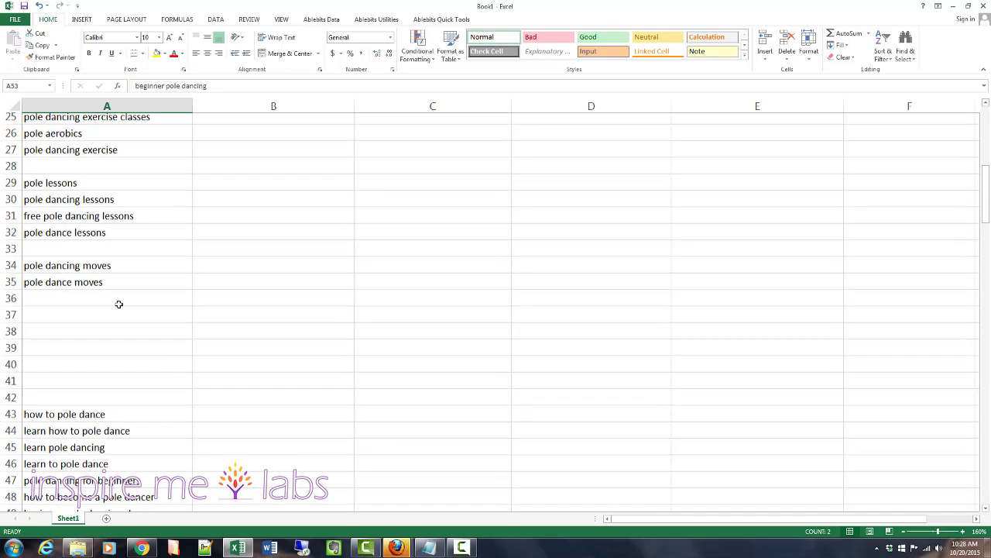
{"action": "scroll", "coordinate": [117, 302], "scroll_direction": "down", "scroll_amount": 1}
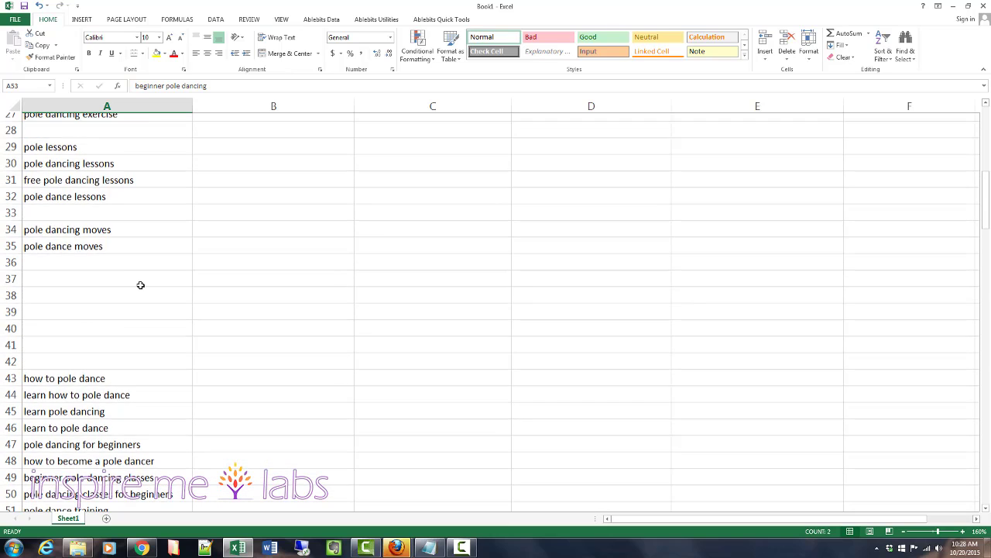
{"action": "scroll", "coordinate": [139, 283], "scroll_direction": "down", "scroll_amount": 1}
Step: Place "pole dancing moves" and "pole dance moves" from A34:A35 into B54:B55, beside "beginner pole moves"
{"action": "left_click_drag", "start_coordinate": [71, 171], "coordinate": [70, 190]}
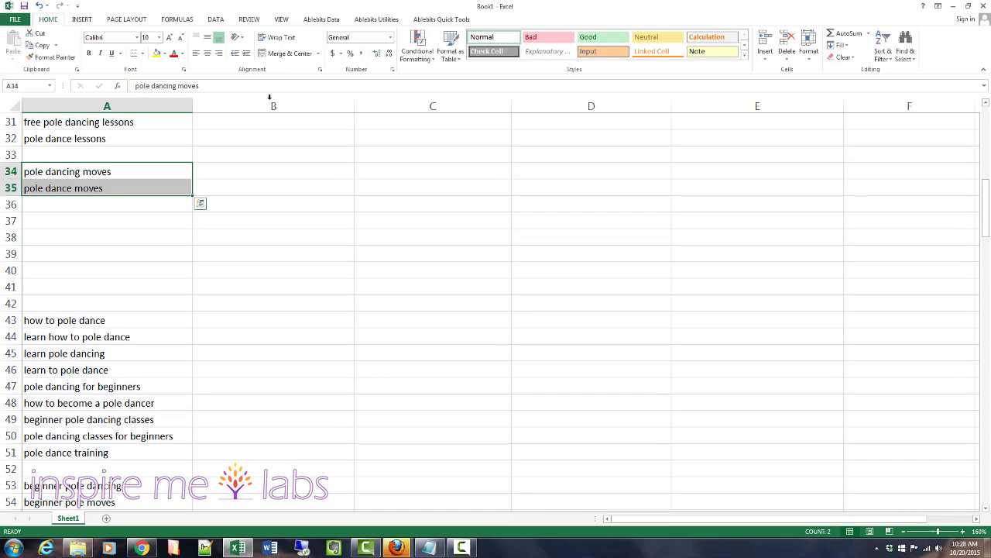
{"action": "key", "text": "ctrl+c"}
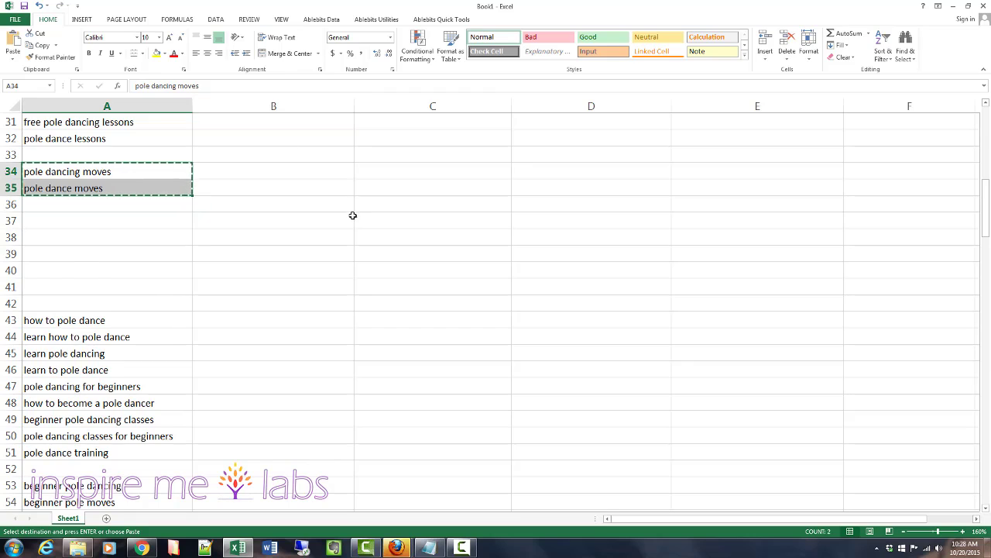
{"action": "scroll", "coordinate": [293, 241], "scroll_direction": "down", "scroll_amount": 2}
{"action": "left_click", "coordinate": [288, 401]}
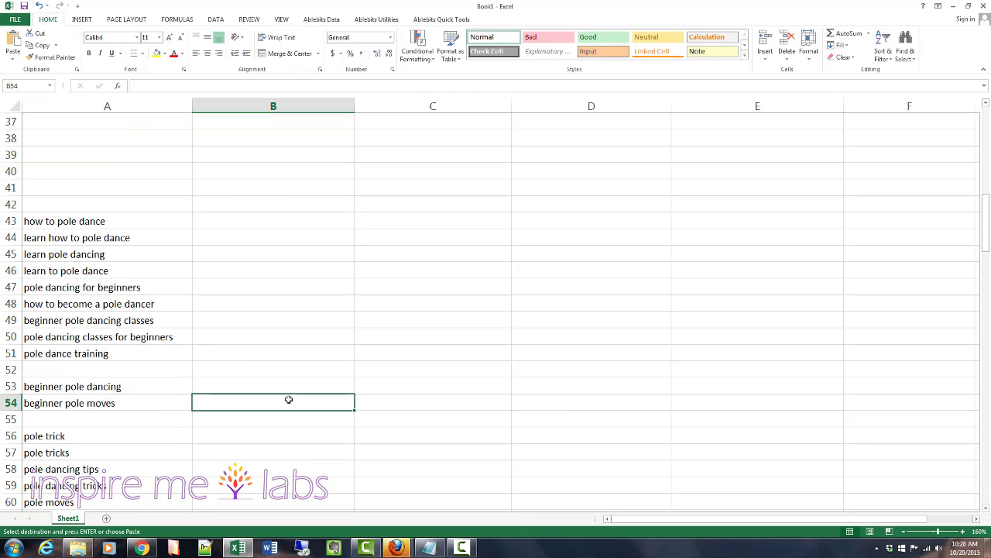
{"action": "key", "text": "Return"}
{"action": "key", "text": "Down"}
{"action": "key", "text": "Up"}
{"action": "key", "text": "Left"}
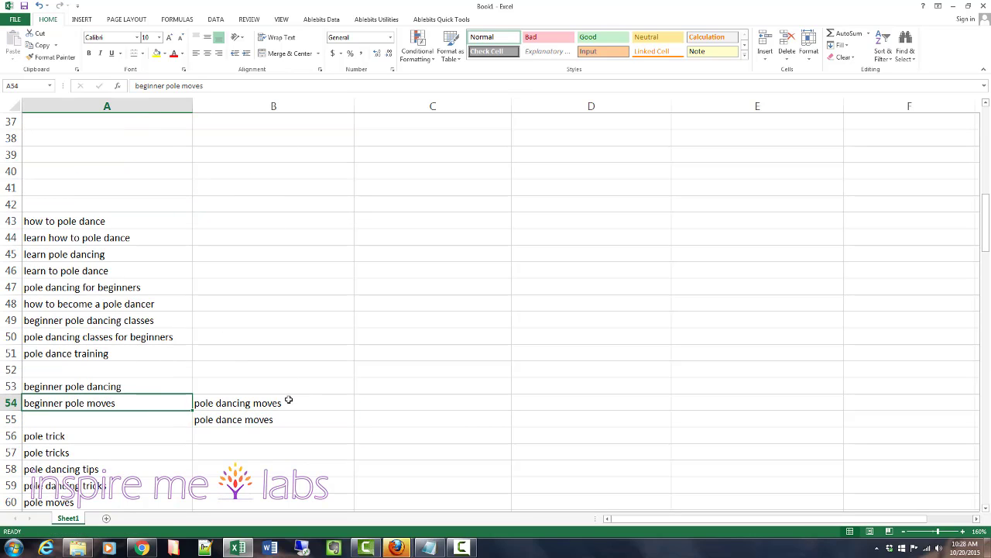
Step: Move "beginner pole moves" from A54 to B56, directly below "pole dance moves"
{"action": "key", "text": "ctrl+x"}
{"action": "key", "text": "Right"}
{"action": "key", "text": "Down"}
{"action": "key", "text": "Down"}
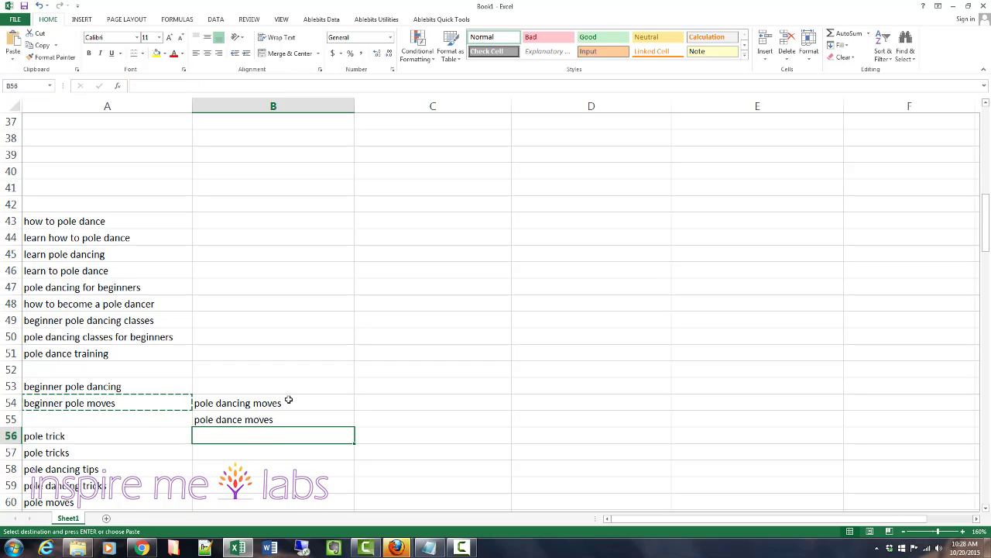
{"action": "key", "text": "Return"}
Step: Move "beginner pole dancing" from A53 up to A52, directly below "pole dance training"
{"action": "key", "text": "Up"}
{"action": "key", "text": "Up"}
{"action": "key", "text": "Left"}
{"action": "key", "text": "Up"}
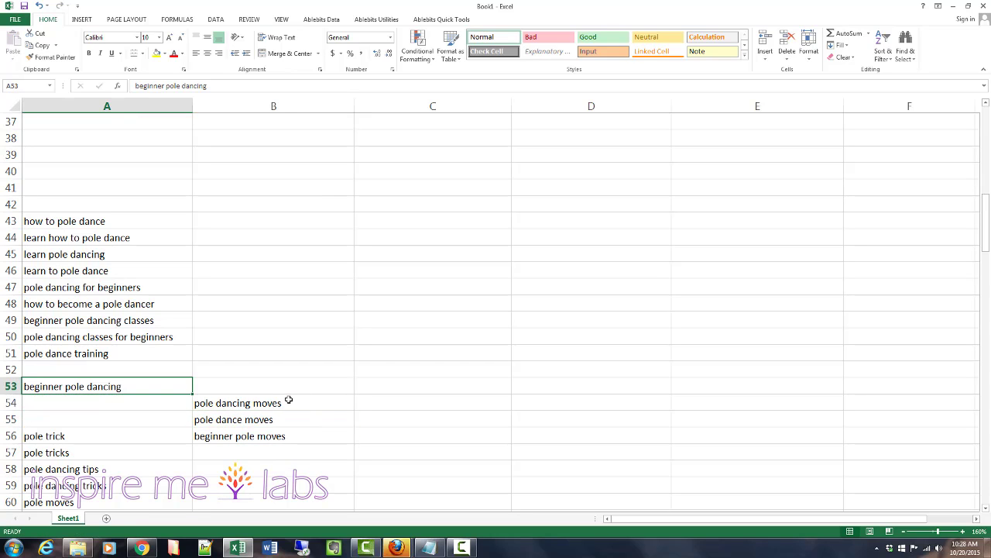
{"action": "key", "text": "ctrl+x"}
{"action": "key", "text": "Up"}
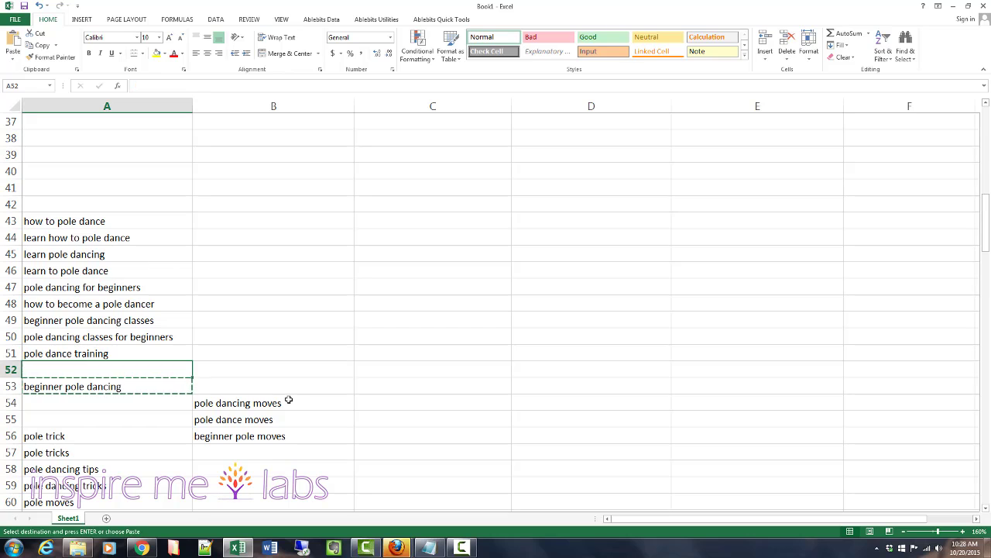
{"action": "key", "text": "Up"}
{"action": "key", "text": "Up"}
{"action": "key", "text": "Down"}
{"action": "key", "text": "Down"}
{"action": "key", "text": "Return"}
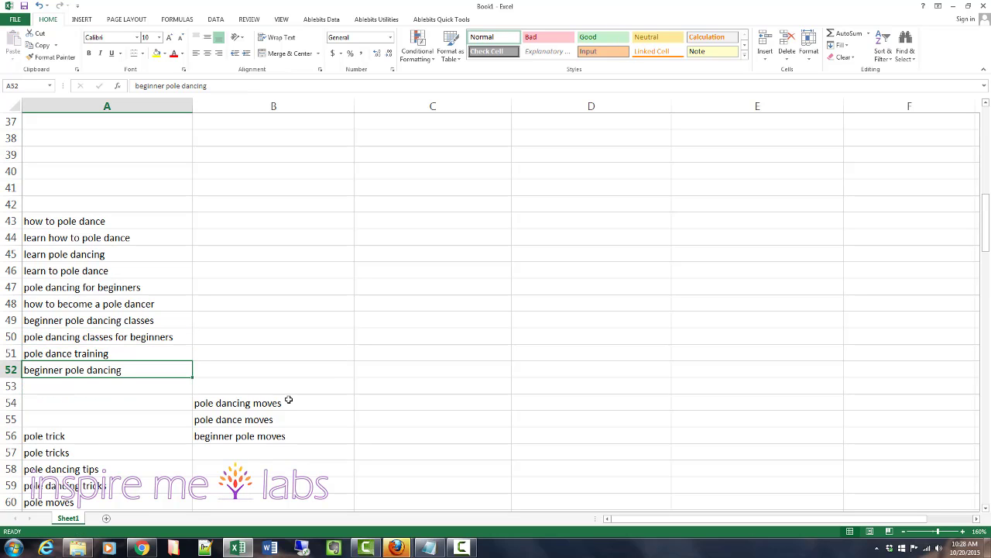
Step: Move the column A keywords from "pole trick" in A56 through the end of the list down to start at A67
{"action": "key", "text": "Down"}
{"action": "left_click", "coordinate": [90, 434]}
{"action": "scroll", "coordinate": [179, 393], "scroll_direction": "down", "scroll_amount": 14}
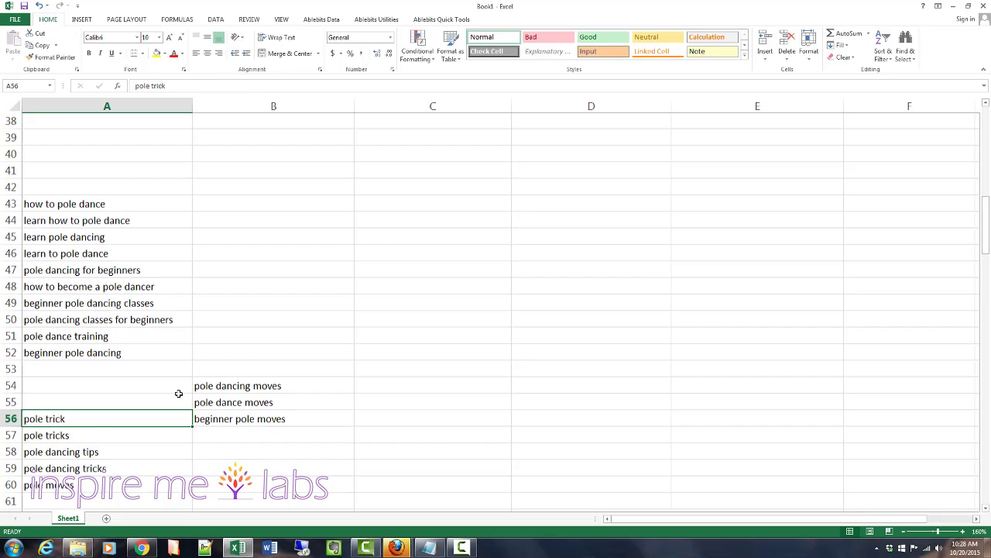
{"action": "scroll", "coordinate": [179, 393], "scroll_direction": "down", "scroll_amount": 3}
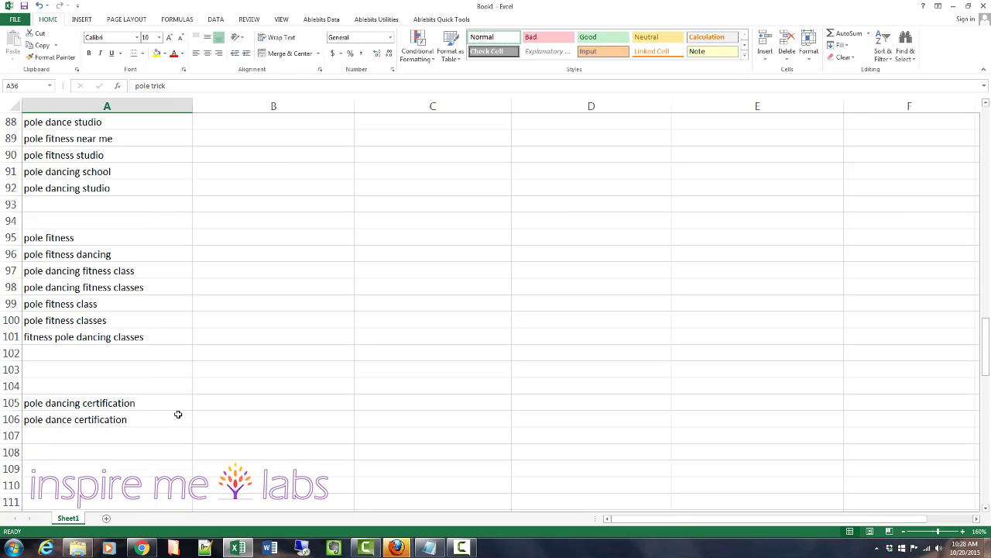
{"action": "left_click", "coordinate": [177, 447], "text": "shift"}
{"action": "key", "text": "ctrl+c"}
{"action": "scroll", "coordinate": [179, 422], "scroll_direction": "up", "scroll_amount": 15}
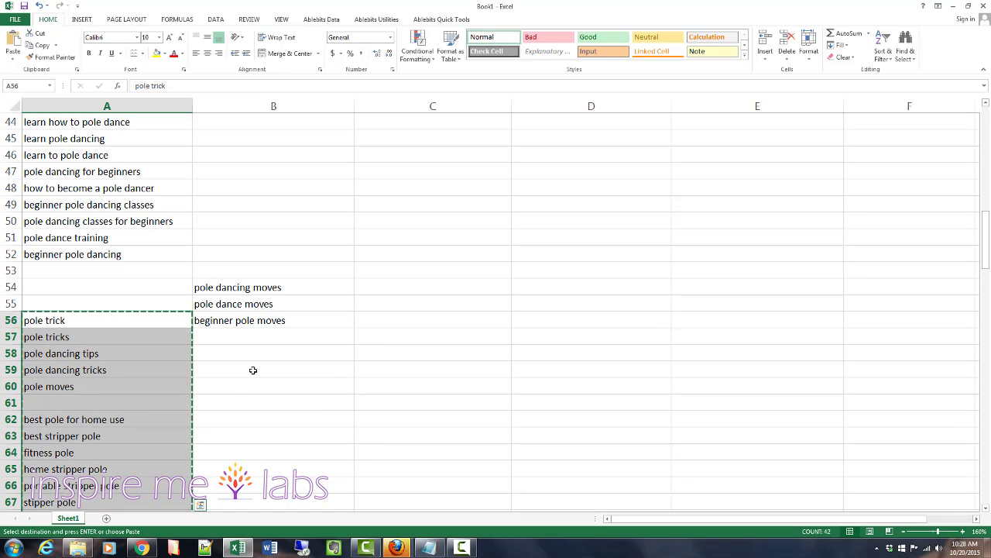
{"action": "scroll", "coordinate": [62, 306], "scroll_direction": "down", "scroll_amount": 4}
{"action": "left_click", "coordinate": [62, 304]}
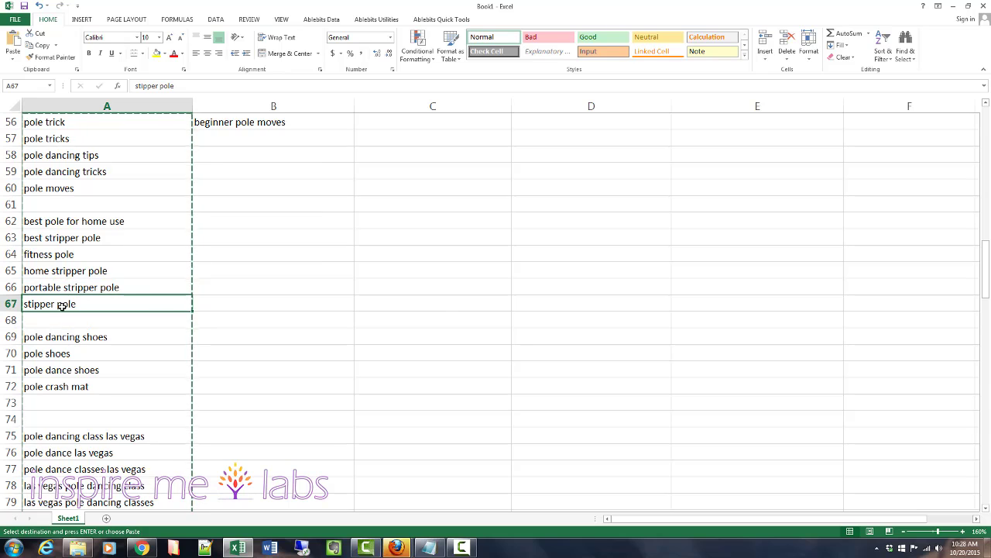
{"action": "key", "text": "ctrl+v"}
{"action": "scroll", "coordinate": [179, 286], "scroll_direction": "up", "scroll_amount": 3}
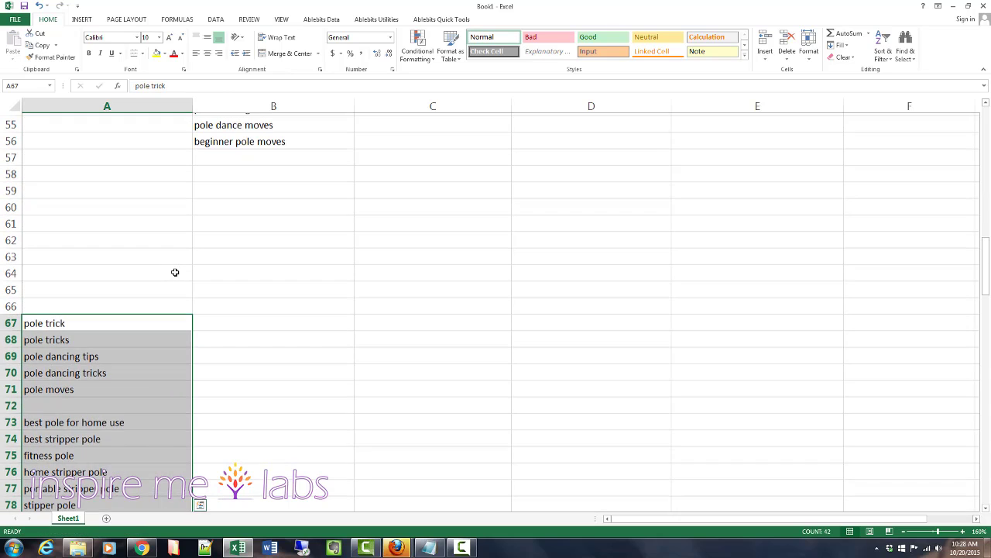
Step: Move the three moves keywords from B54:B56 into A54:A56
{"action": "left_click_drag", "start_coordinate": [221, 237], "coordinate": [224, 266]}
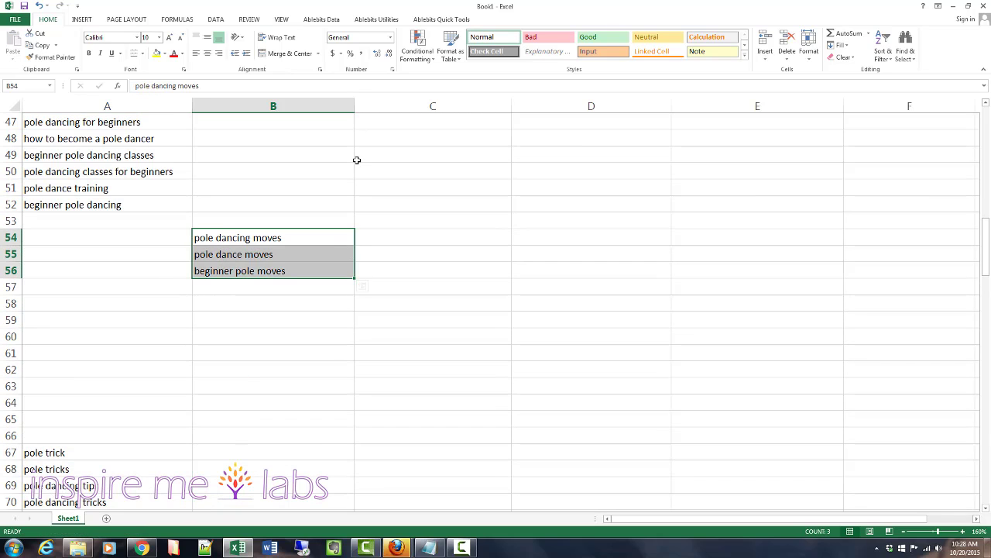
{"action": "key", "text": "ctrl+x"}
{"action": "key", "text": "Left"}
{"action": "key", "text": "ctrl+v"}
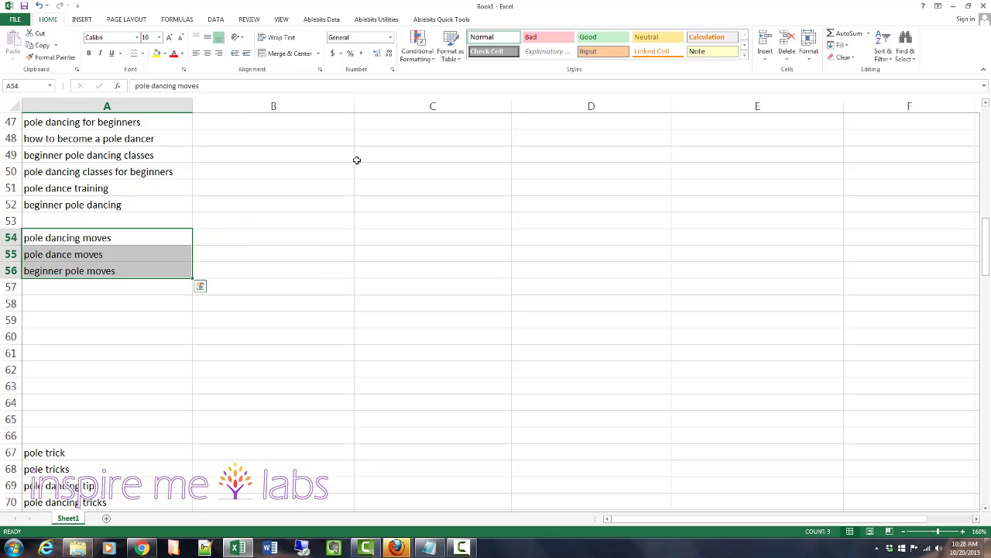
{"action": "left_click", "coordinate": [306, 283]}
Step: Compare the learning and beginner keywords in A43:A52 with the classes, fitness, exercise and lessons groups above
{"action": "scroll", "coordinate": [305, 284], "scroll_direction": "up", "scroll_amount": 6}
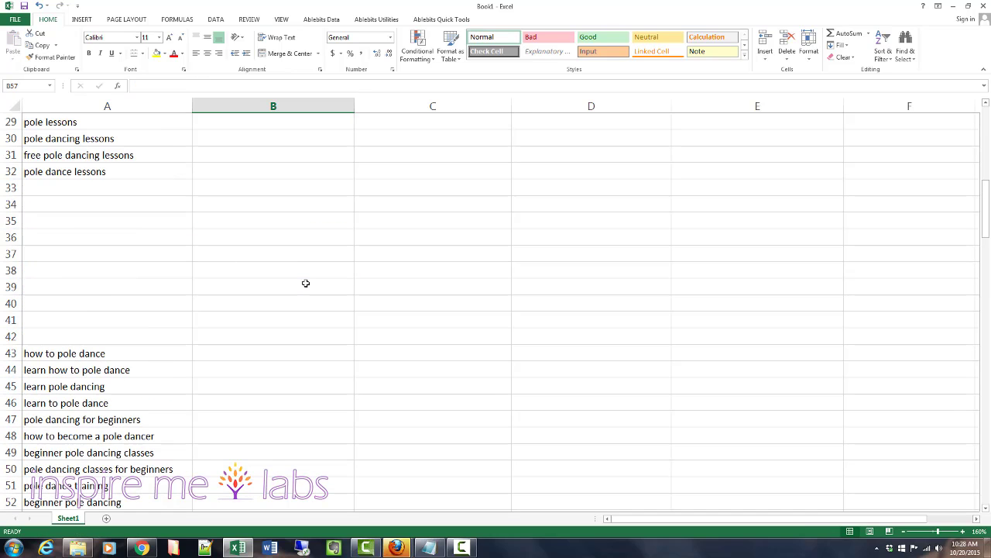
{"action": "scroll", "coordinate": [305, 284], "scroll_direction": "down", "scroll_amount": 2}
{"action": "left_click_drag", "start_coordinate": [91, 254], "coordinate": [88, 290]}
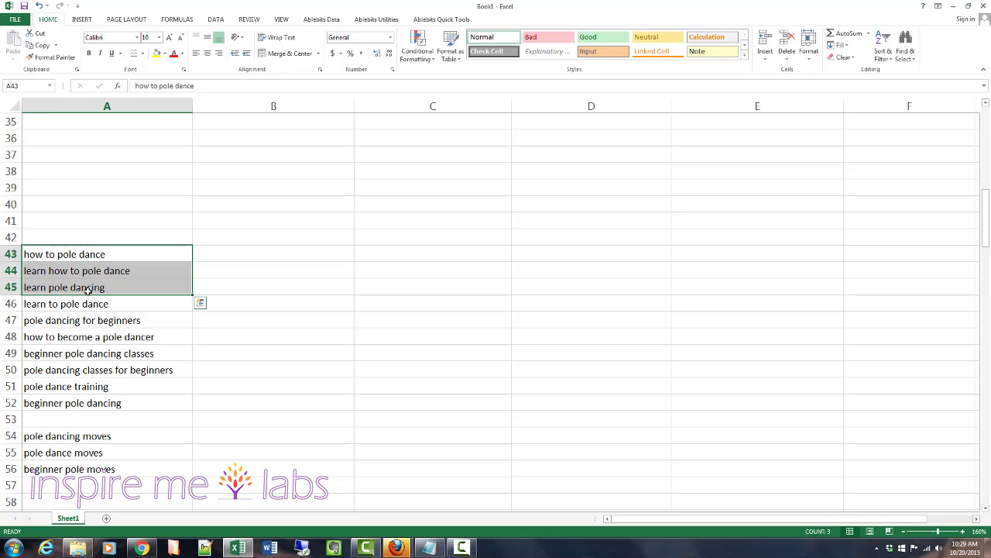
{"action": "left_click", "coordinate": [88, 291]}
{"action": "scroll", "coordinate": [232, 346], "scroll_direction": "up", "scroll_amount": 6}
{"action": "scroll", "coordinate": [233, 346], "scroll_direction": "up", "scroll_amount": 5}
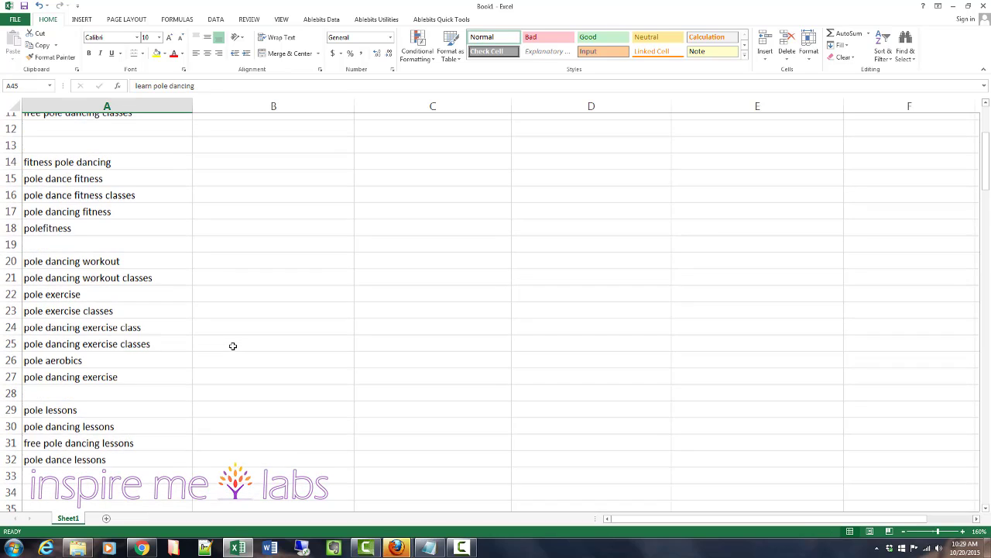
{"action": "scroll", "coordinate": [233, 345], "scroll_direction": "down", "scroll_amount": 8}
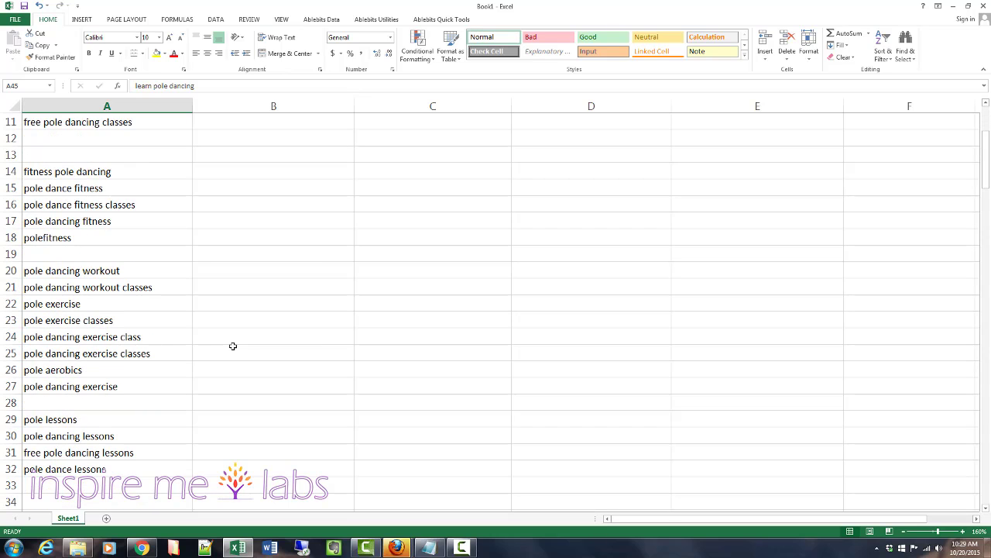
{"action": "scroll", "coordinate": [233, 346], "scroll_direction": "down", "scroll_amount": 2}
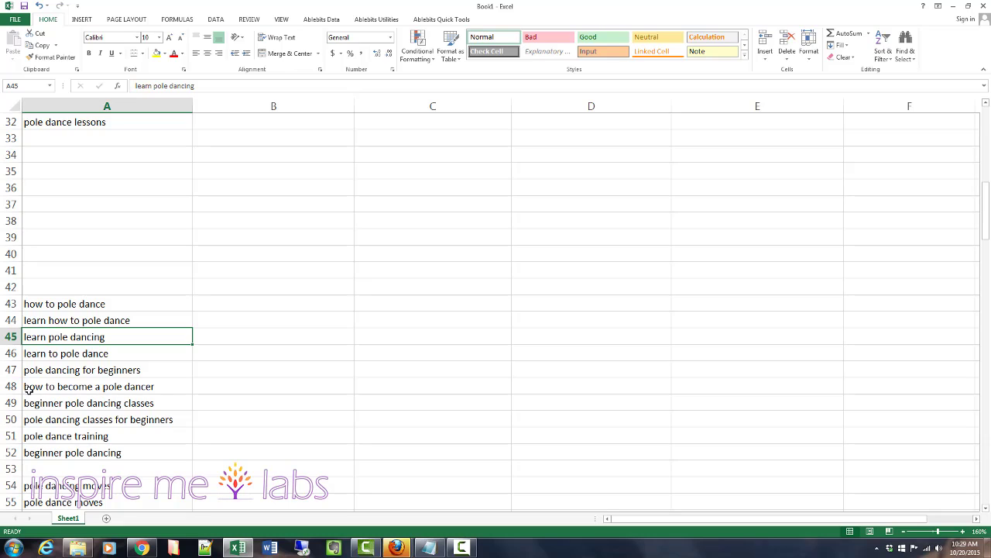
Step: Move "pole dance training" from A51 to A9, at the end of the main classes group
{"action": "left_click", "coordinate": [69, 437]}
{"action": "scroll", "coordinate": [230, 386], "scroll_direction": "up", "scroll_amount": 10}
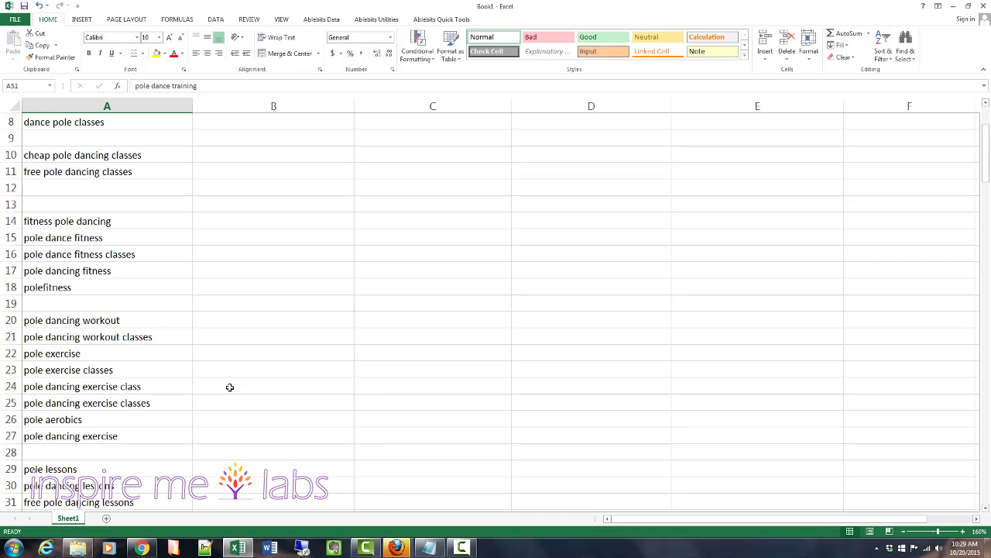
{"action": "scroll", "coordinate": [230, 385], "scroll_direction": "down", "scroll_amount": 3}
{"action": "scroll", "coordinate": [230, 383], "scroll_direction": "down", "scroll_amount": 8}
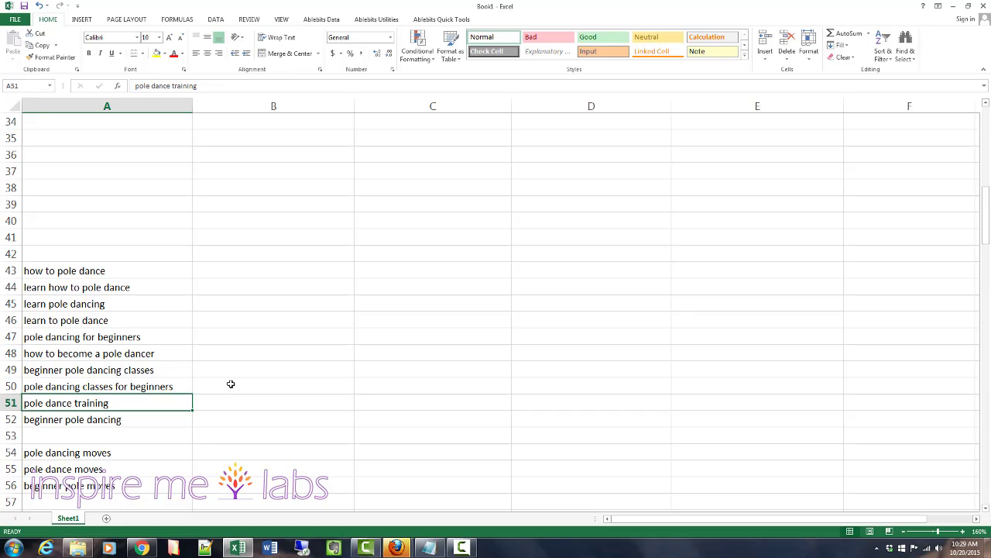
{"action": "key", "text": "ctrl+c"}
{"action": "scroll", "coordinate": [192, 356], "scroll_direction": "up", "scroll_amount": 11}
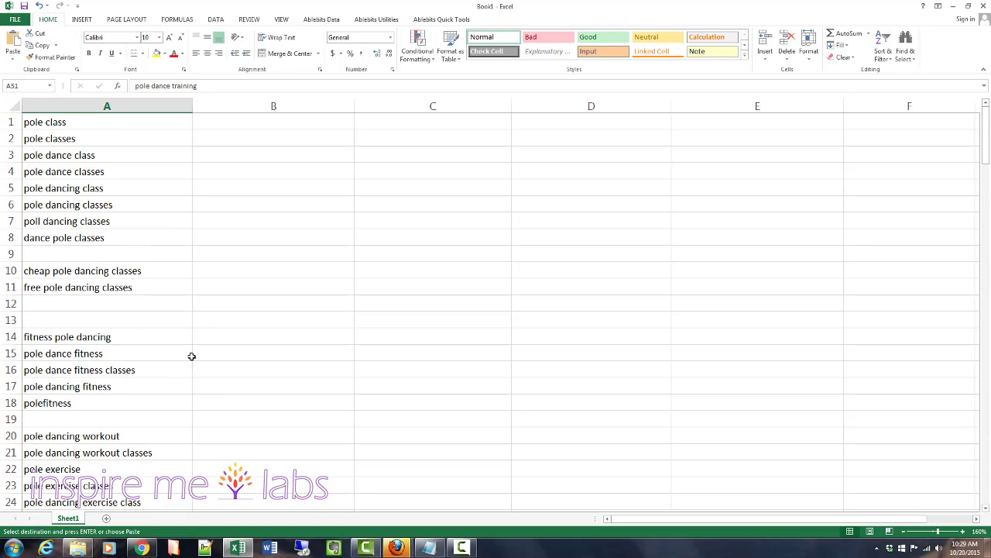
{"action": "left_click", "coordinate": [55, 253]}
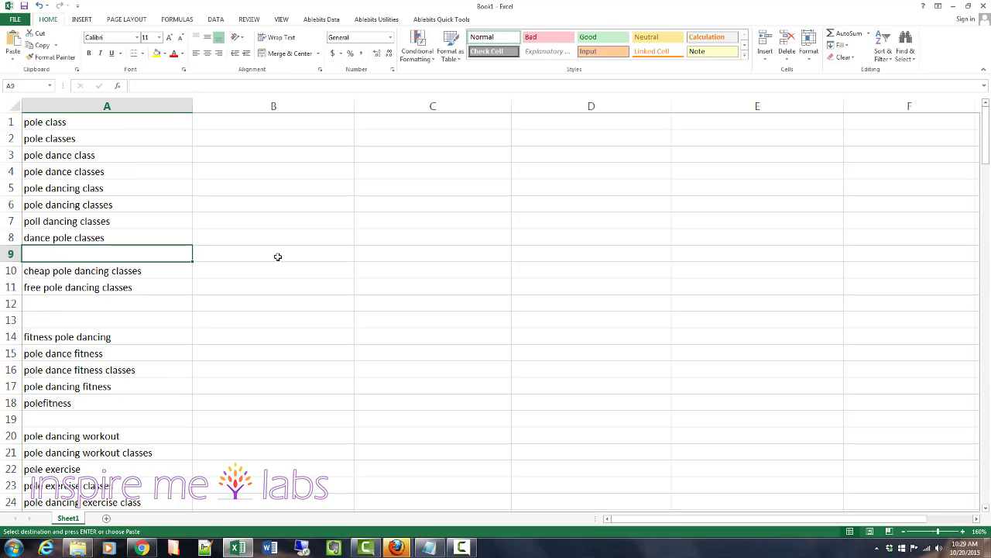
{"action": "key", "text": "Return"}
Step: Move the cheap and free pole dancing classes keywords from A10:A11 down one row to A11:A12
{"action": "key", "text": "Down"}
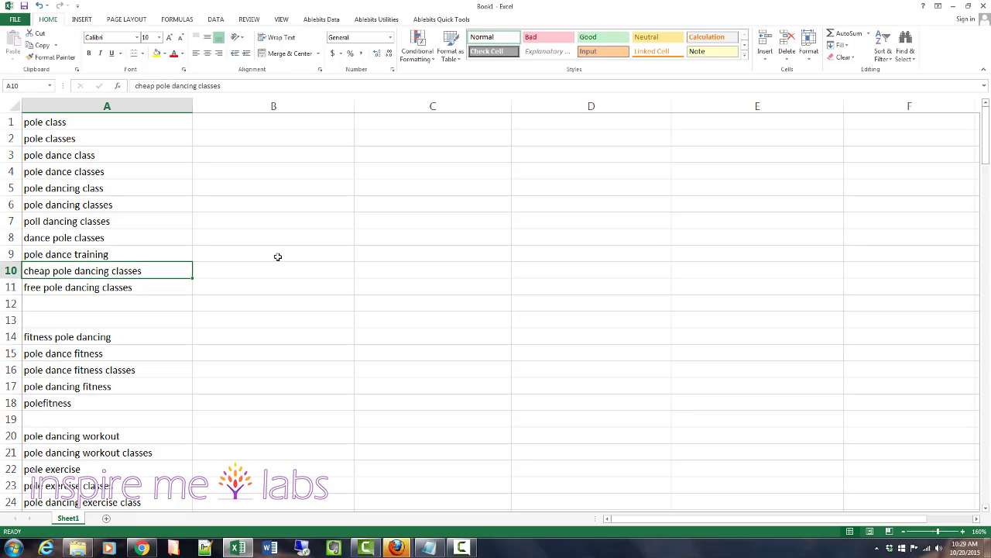
{"action": "key", "text": "shift+Down"}
{"action": "key", "text": "ctrl+x"}
{"action": "key", "text": "Down"}
{"action": "key", "text": "Return"}
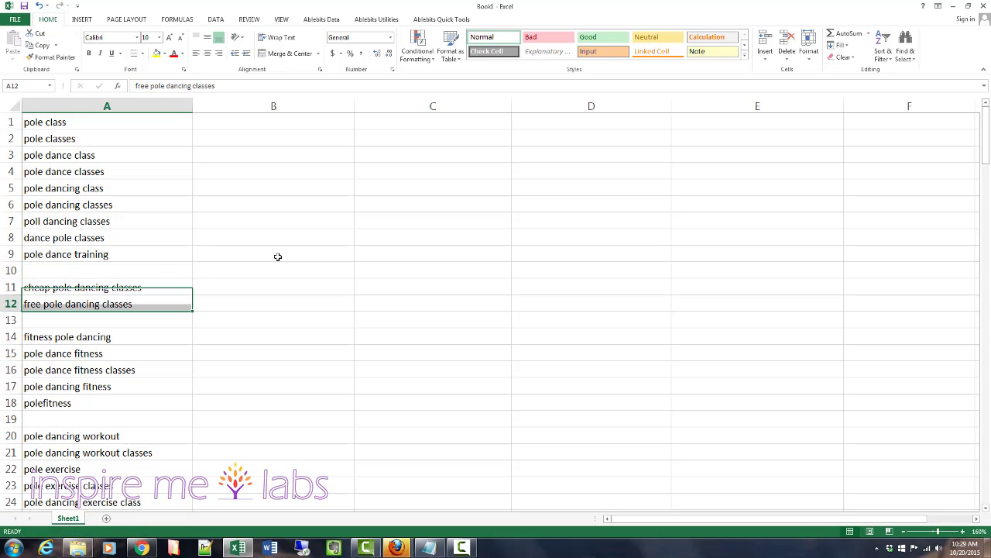
{"action": "key", "text": "Down"}
Step: Move the learning and beginner keywords from A43:A50 up to A34:A41, leaving one blank row below the lessons group
{"action": "scroll", "coordinate": [189, 278], "scroll_direction": "down", "scroll_amount": 9}
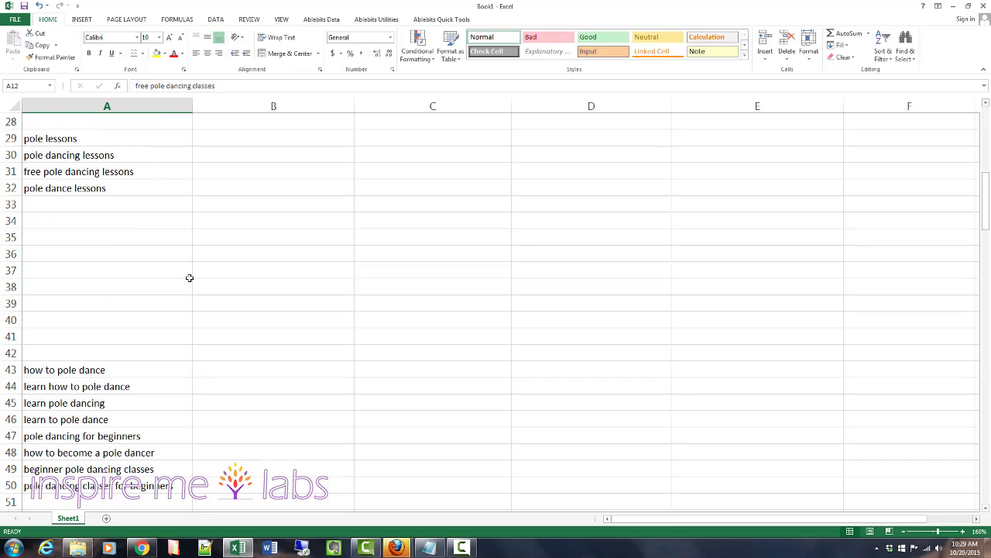
{"action": "left_click_drag", "start_coordinate": [101, 375], "coordinate": [89, 487]}
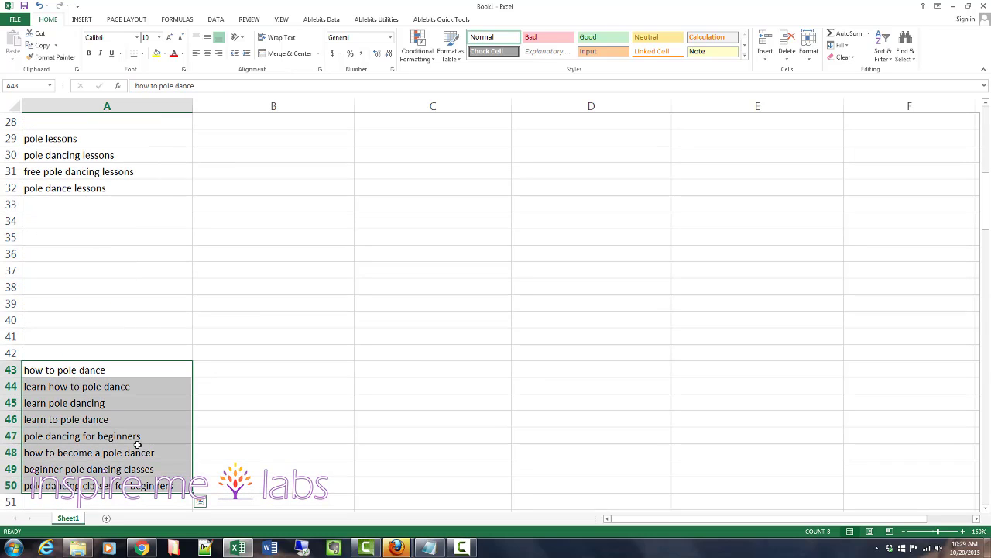
{"action": "key", "text": "ctrl+x"}
{"action": "key", "text": "Up"}
{"action": "key", "text": "Up"}
{"action": "key", "text": "Up"}
{"action": "key", "text": "Up"}
{"action": "key", "text": "Up"}
{"action": "key", "text": "Up"}
{"action": "key", "text": "Up"}
{"action": "key", "text": "Up"}
{"action": "key", "text": "Up"}
{"action": "key", "text": "Up"}
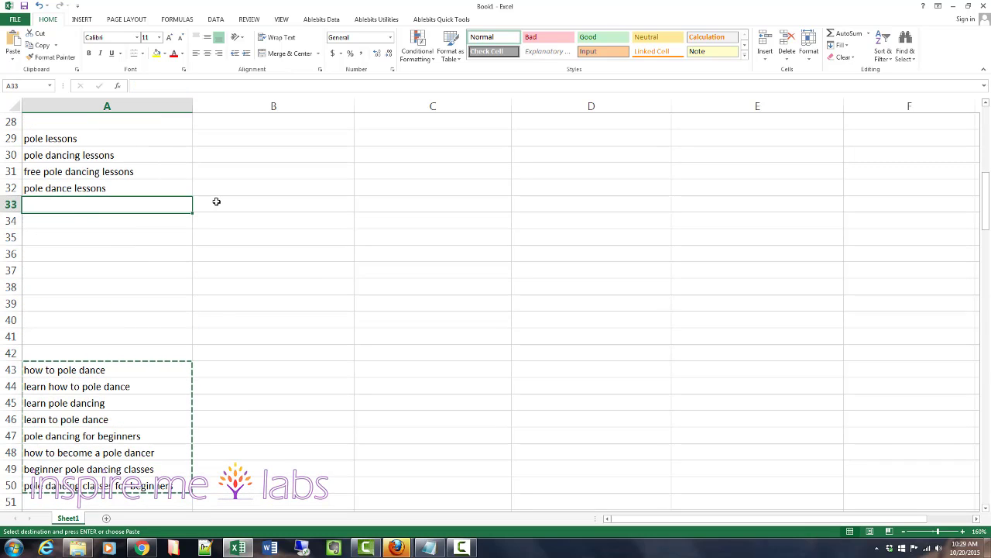
{"action": "key", "text": "Down"}
{"action": "key", "text": "ctrl+v"}
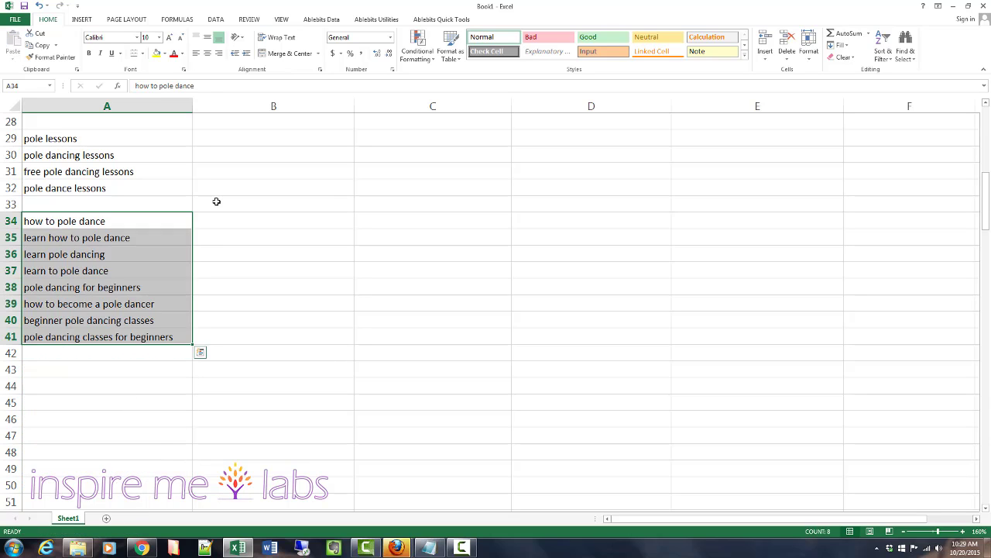
Step: Examine the keywords in A34:A41 to tell the learning phrases apart from the beginner phrases
{"action": "key", "text": "Down"}
{"action": "key", "text": "Up"}
{"action": "key", "text": "Down"}
{"action": "key", "text": "Up"}
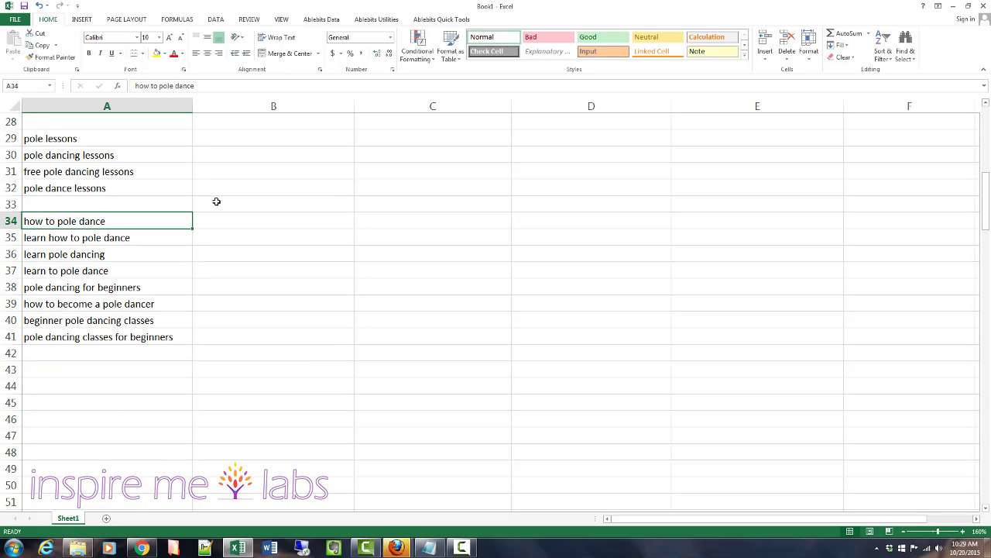
{"action": "key", "text": "shift+Down"}
{"action": "key", "text": "shift+Down"}
{"action": "key", "text": "shift+Down"}
{"action": "key", "text": "shift+Down"}
{"action": "key", "text": "shift+Down"}
{"action": "key", "text": "shift+Down"}
{"action": "key", "text": "shift+Down"}
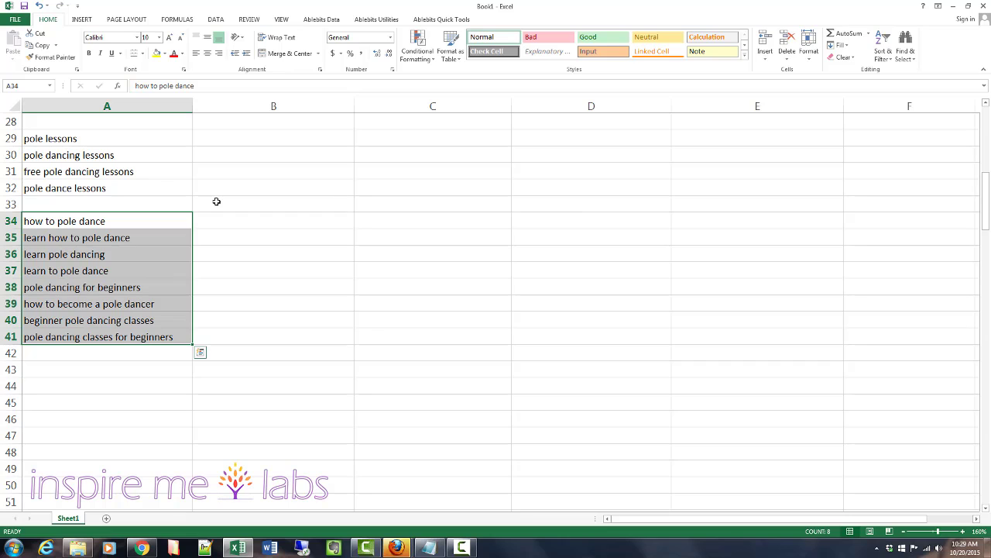
{"action": "key", "text": "Down"}
{"action": "key", "text": "Down"}
{"action": "key", "text": "Down"}
{"action": "key", "text": "Down"}
{"action": "key", "text": "Down"}
{"action": "key", "text": "Down"}
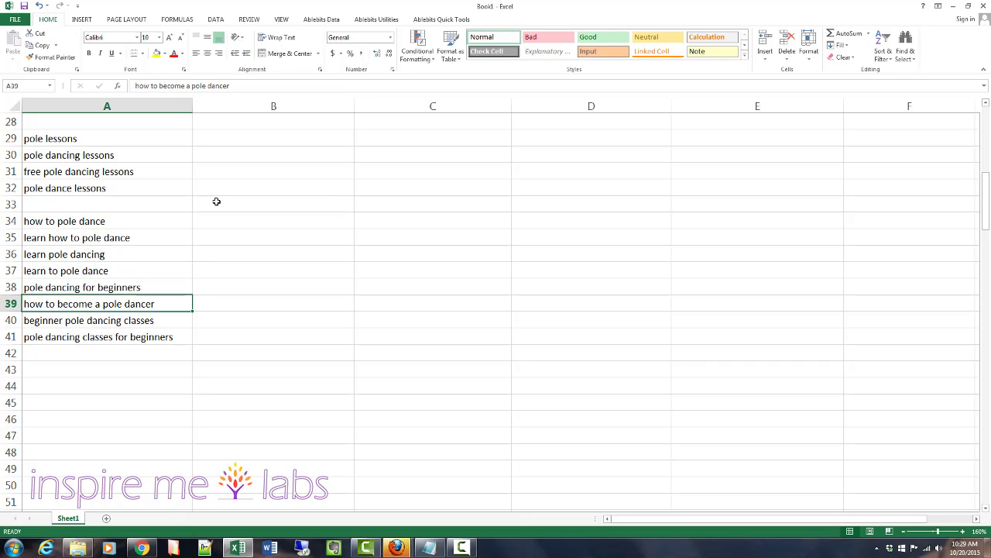
{"action": "key", "text": "Up"}
{"action": "key", "text": "Up"}
{"action": "key", "text": "Up"}
{"action": "key", "text": "Up"}
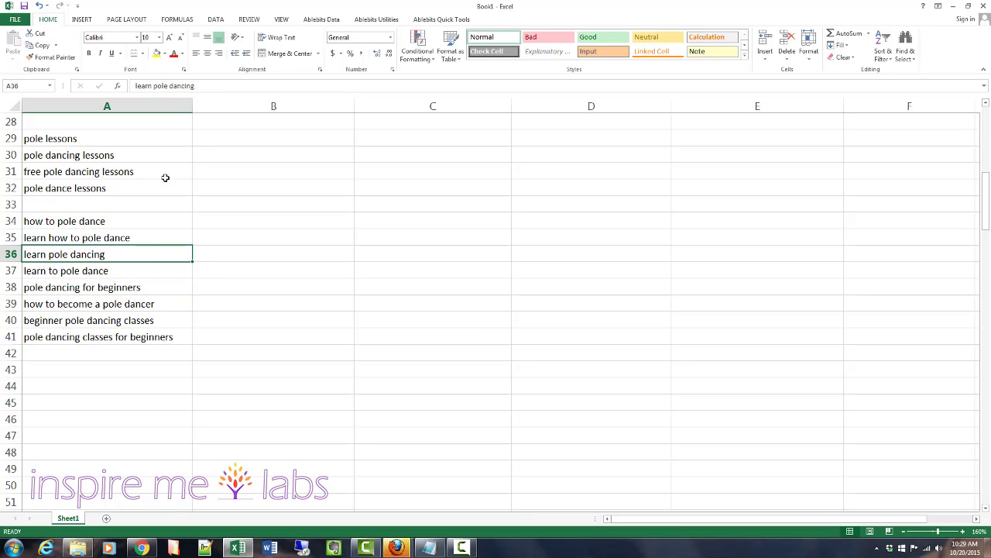
{"action": "scroll", "coordinate": [237, 299], "scroll_direction": "up", "scroll_amount": 2}
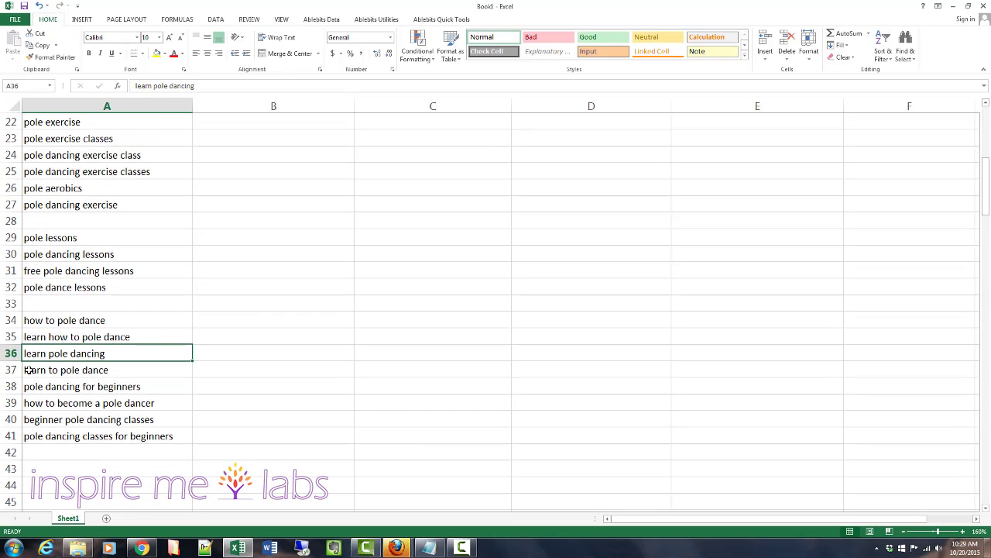
{"action": "left_click_drag", "start_coordinate": [33, 356], "coordinate": [33, 371]}
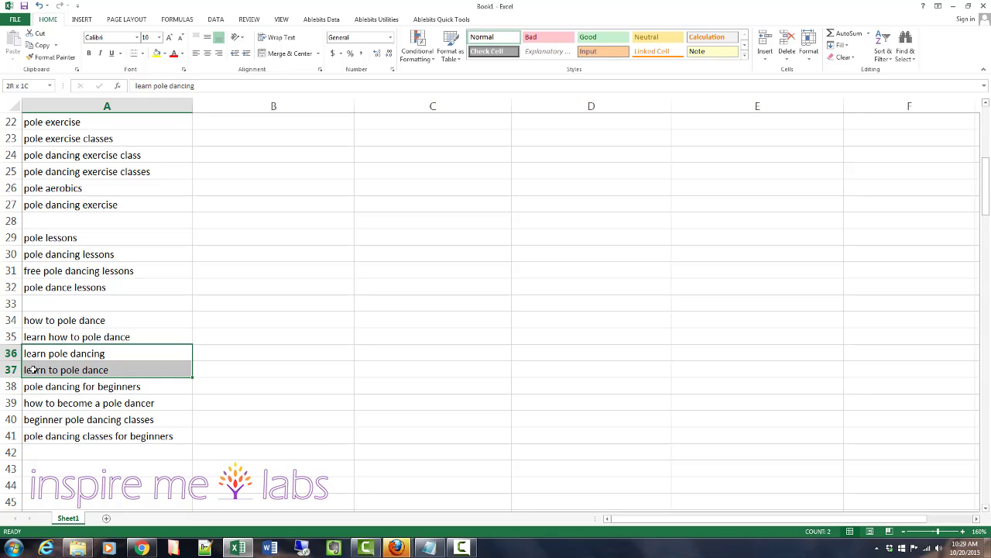
{"action": "left_click_drag", "start_coordinate": [33, 371], "coordinate": [34, 371]}
Step: Move "pole dancing for beginners" from A38 to A42, below the other beginner keywords
{"action": "left_click", "coordinate": [53, 384]}
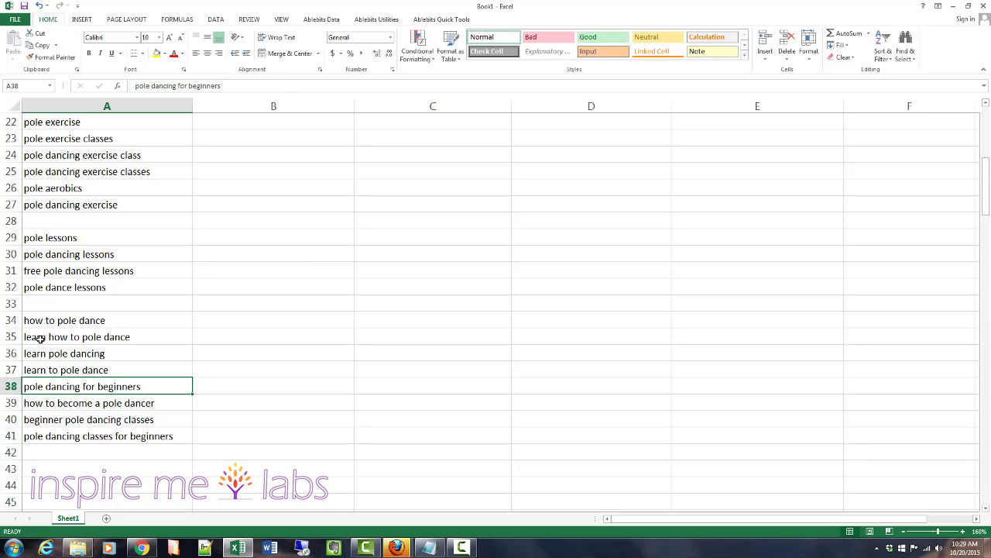
{"action": "key", "text": "ctrl+x"}
{"action": "key", "text": "Down"}
{"action": "key", "text": "Down"}
{"action": "key", "text": "Down"}
{"action": "key", "text": "Down"}
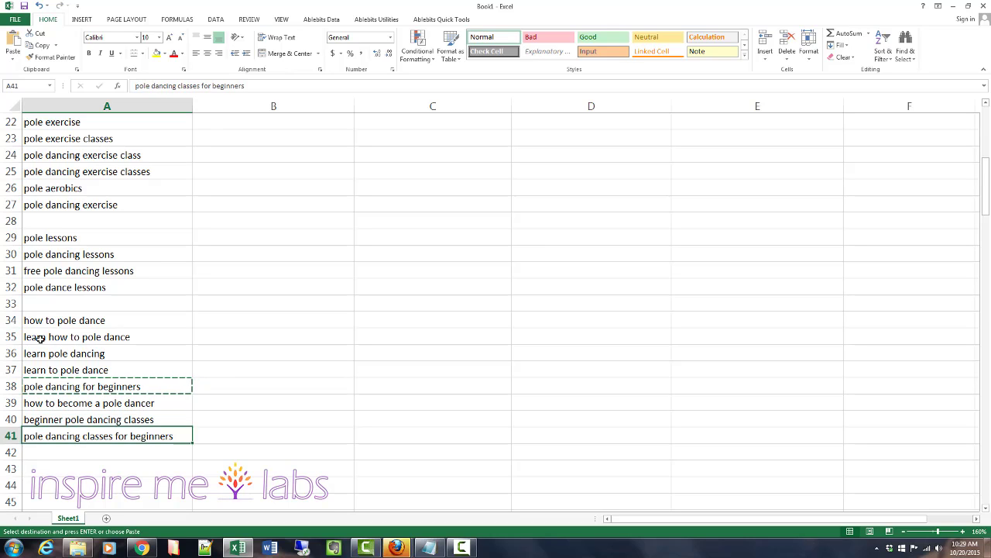
{"action": "key", "text": "ctrl+v"}
Step: Move the three beginner keywords from A40:A42 down two rows to A42:A44
{"action": "key", "text": "Up"}
{"action": "key", "text": "Up"}
{"action": "key", "text": "shift+Down"}
{"action": "key", "text": "shift+Down"}
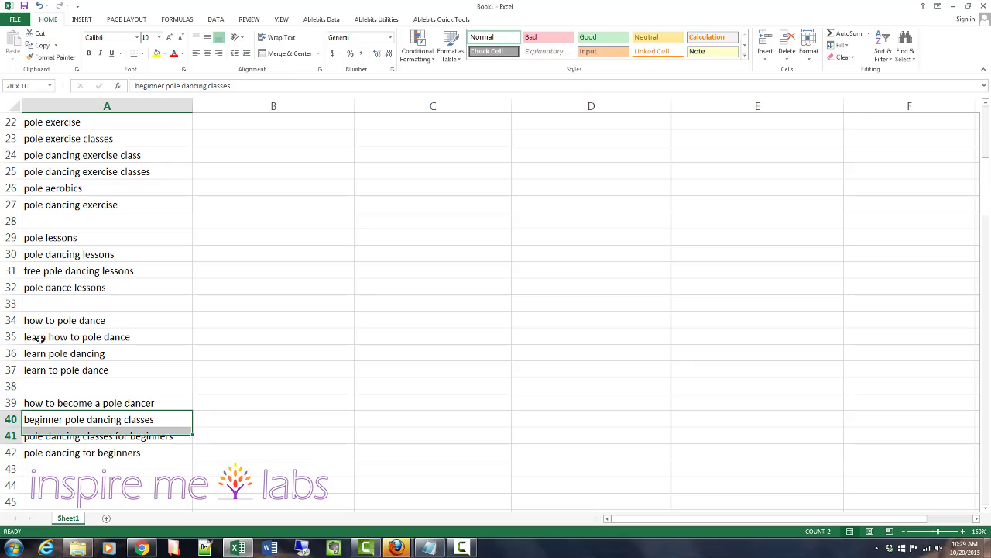
{"action": "key", "text": "ctrl+x"}
{"action": "key", "text": "Down"}
{"action": "key", "text": "Down"}
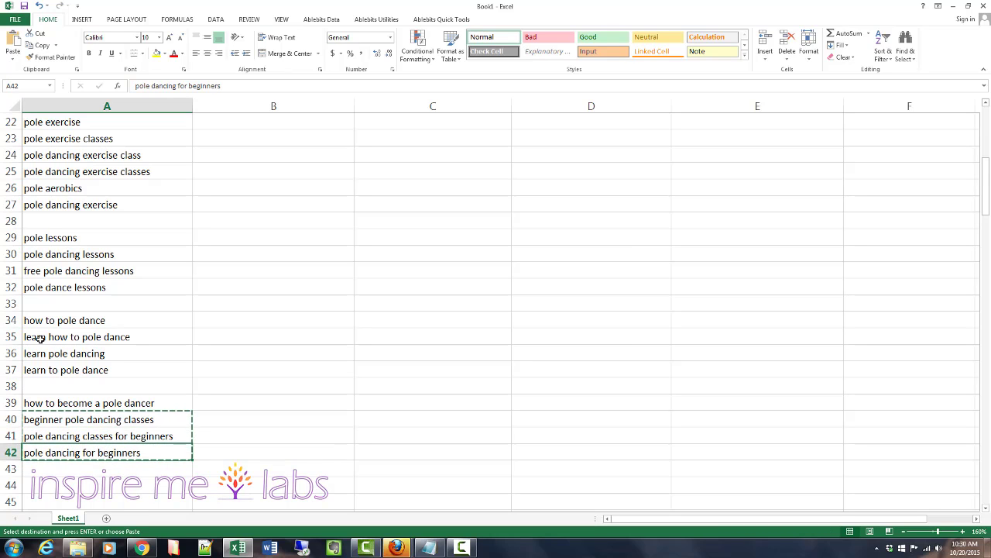
{"action": "key", "text": "ctrl+v"}
Step: Move "how to become a pole dancer" from A39 to A41, directly above the beginner keywords
{"action": "key", "text": "Up"}
{"action": "key", "text": "Up"}
{"action": "key", "text": "Up"}
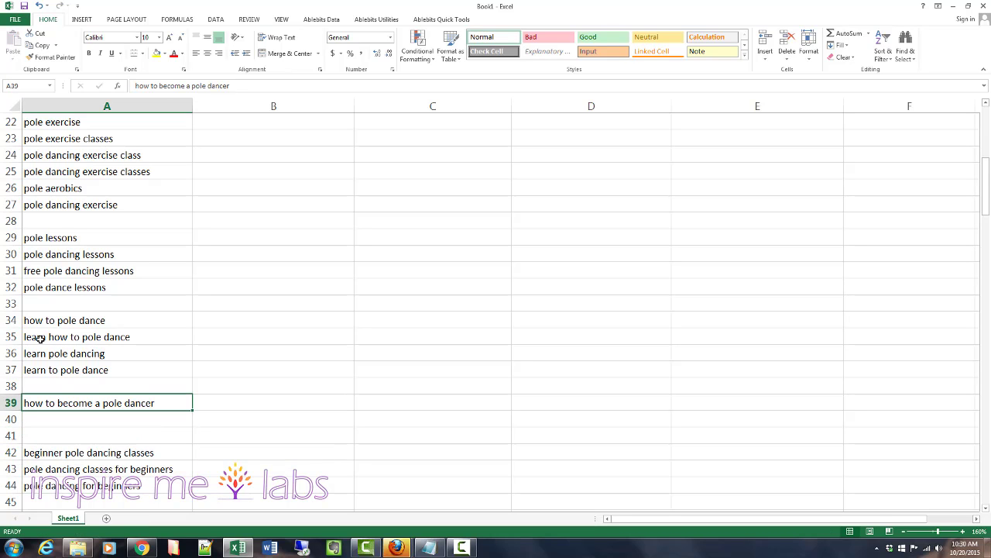
{"action": "key", "text": "ctrl+x"}
{"action": "key", "text": "Down"}
{"action": "key", "text": "Down"}
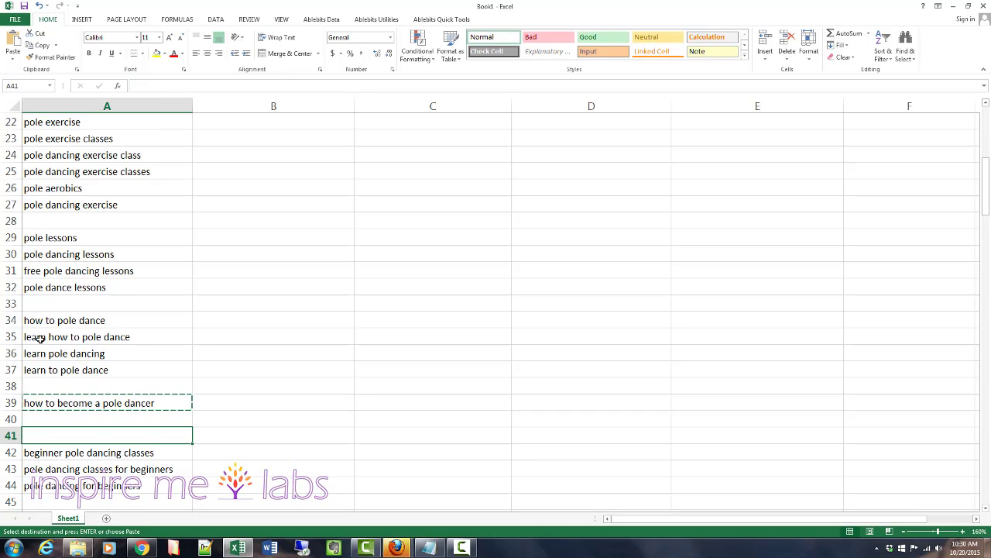
{"action": "key", "text": "ctrl+v"}
Step: Compare the learning phrases in A34:A37 with the beginner group starting at A41
{"action": "key", "text": "Up"}
{"action": "key", "text": "Up"}
{"action": "key", "text": "Up"}
{"action": "key", "text": "Down"}
{"action": "key", "text": "Down"}
{"action": "key", "text": "Down"}
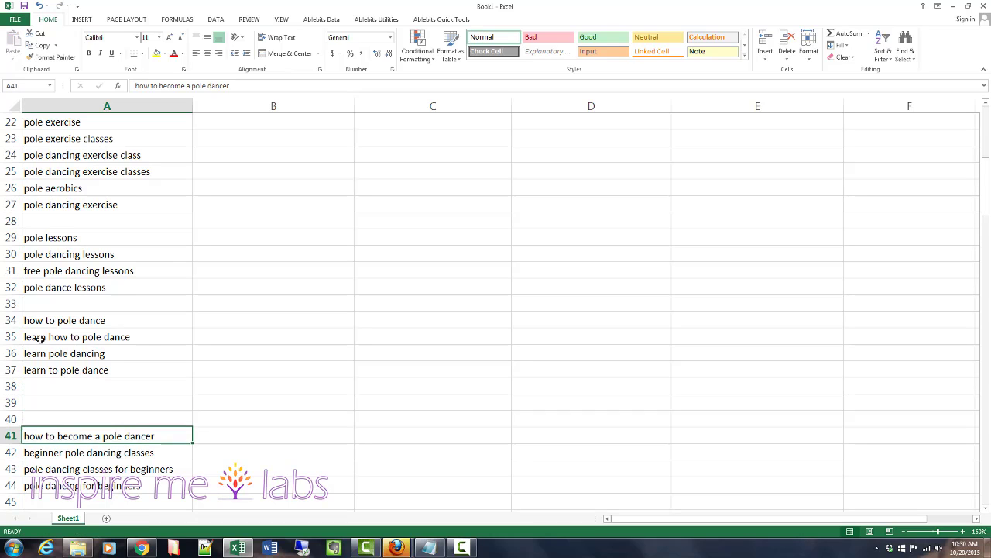
{"action": "key", "text": "Up"}
{"action": "key", "text": "Up"}
{"action": "key", "text": "Up"}
{"action": "left_click_drag", "start_coordinate": [48, 324], "coordinate": [44, 374]}
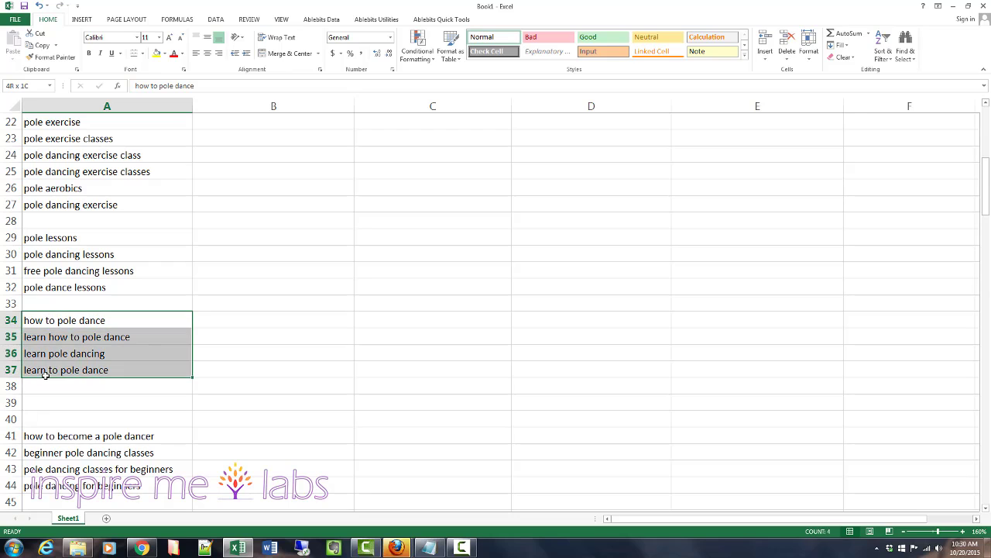
Step: Move the beginner group from A41:A44 up to A39:A42, leaving one blank row below the learning phrases
{"action": "left_click_drag", "start_coordinate": [67, 436], "coordinate": [68, 484]}
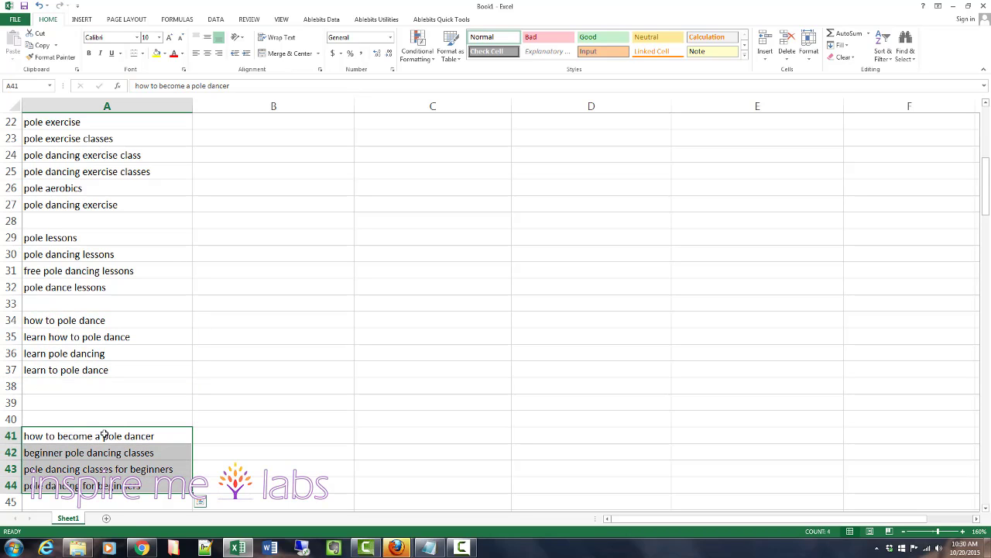
{"action": "key", "text": "ctrl+x"}
{"action": "key", "text": "Up"}
{"action": "key", "text": "Up"}
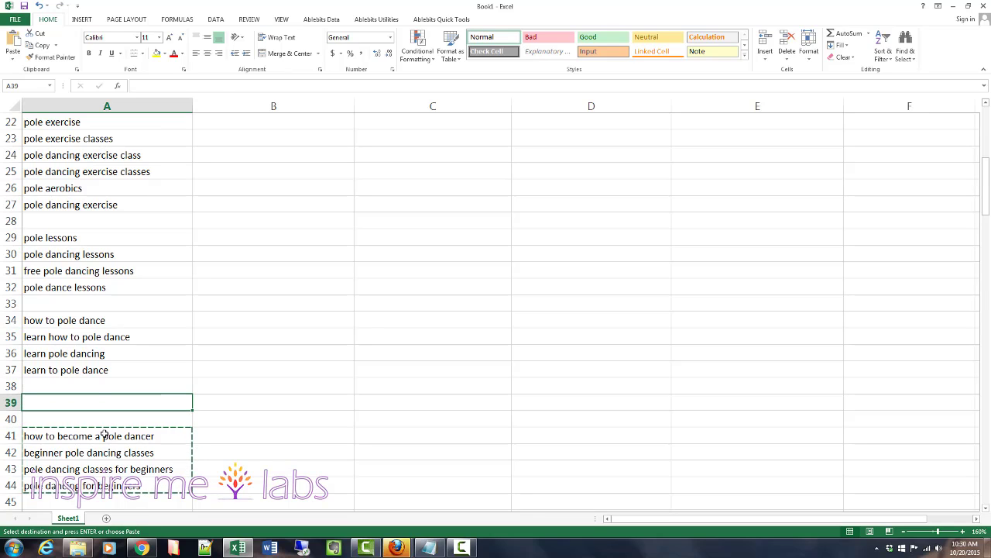
{"action": "key", "text": "ctrl+v"}
Step: Review the learning phrases in A34:A37 against the other keyword groups above and below them
{"action": "left_click_drag", "start_coordinate": [50, 320], "coordinate": [165, 371]}
{"action": "scroll", "coordinate": [161, 360], "scroll_direction": "up", "scroll_amount": 7}
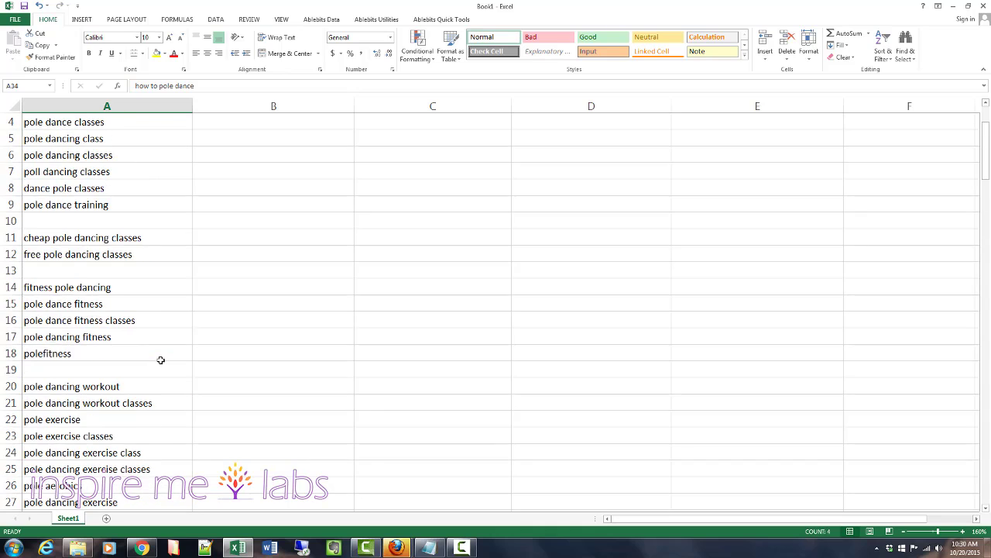
{"action": "scroll", "coordinate": [160, 360], "scroll_direction": "down", "scroll_amount": 7}
{"action": "scroll", "coordinate": [160, 362], "scroll_direction": "down", "scroll_amount": 1}
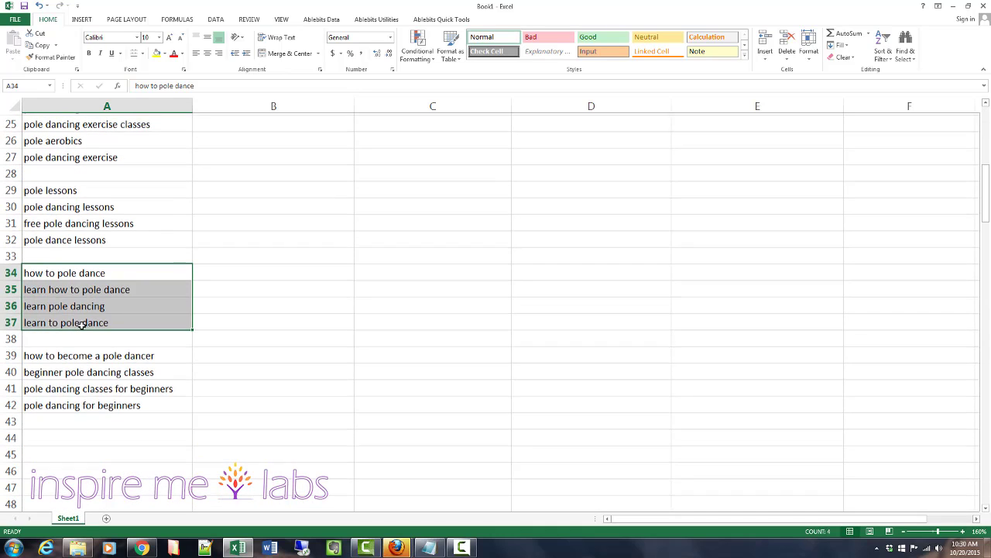
{"action": "scroll", "coordinate": [83, 337], "scroll_direction": "down", "scroll_amount": 2}
{"action": "left_click", "coordinate": [82, 337]}
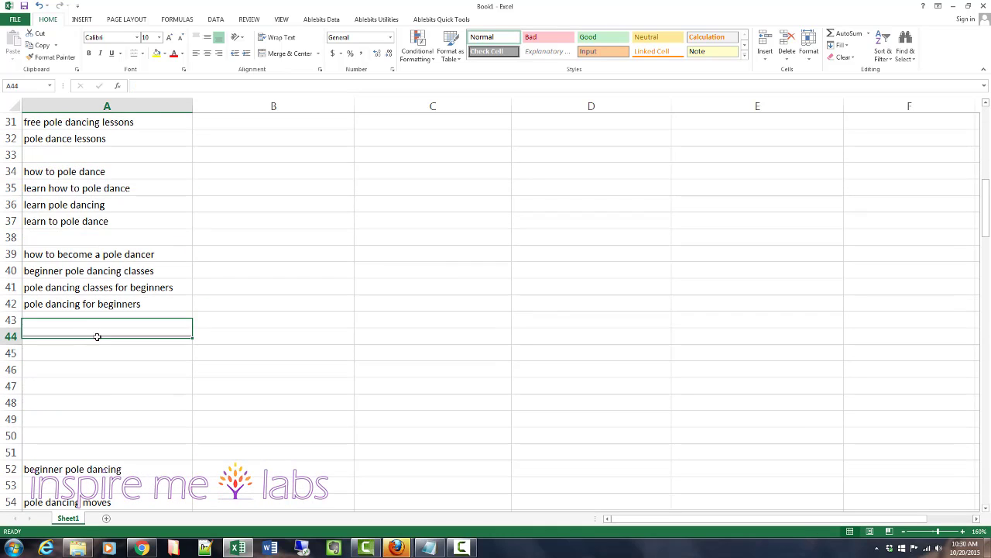
{"action": "left_click_drag", "start_coordinate": [51, 170], "coordinate": [53, 219]}
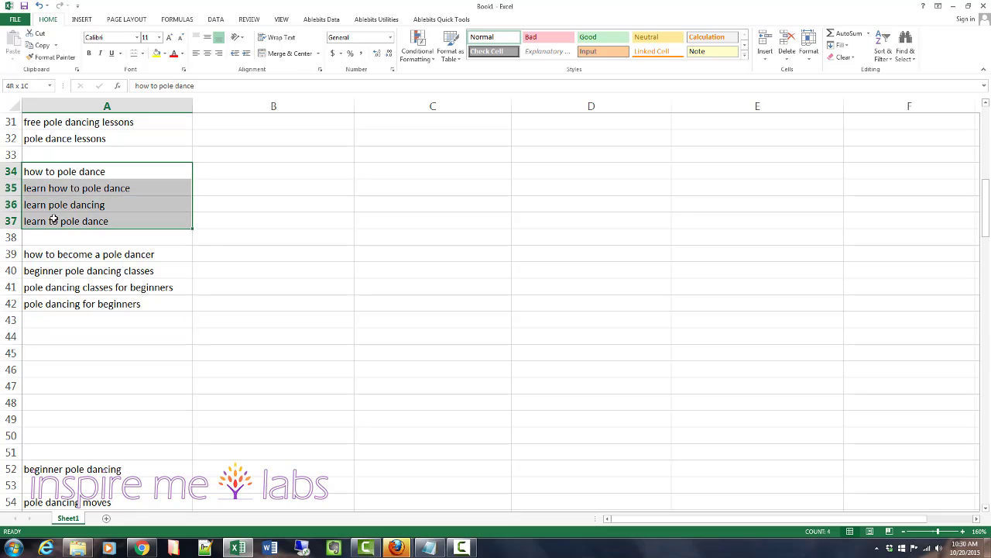
{"action": "left_click", "coordinate": [58, 171]}
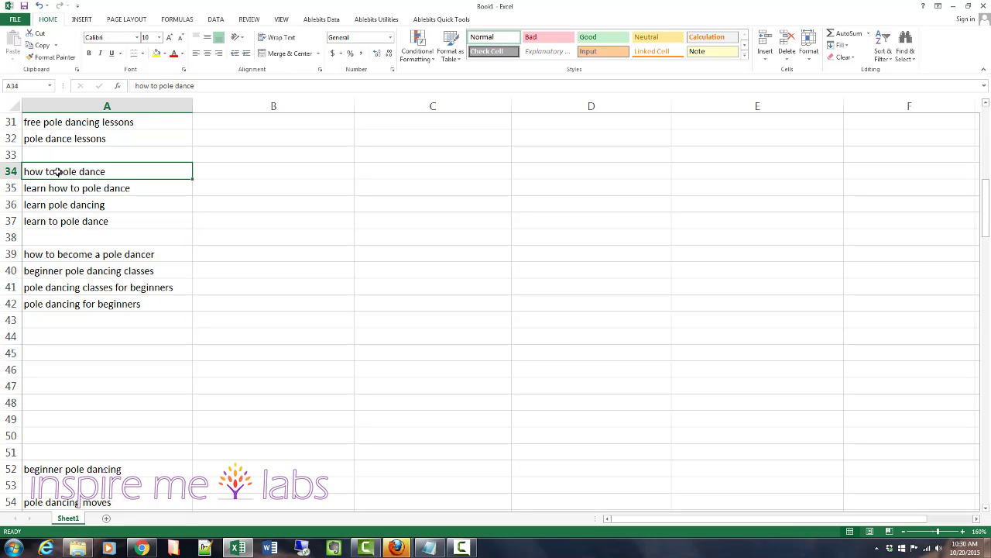
{"action": "left_click", "coordinate": [95, 336]}
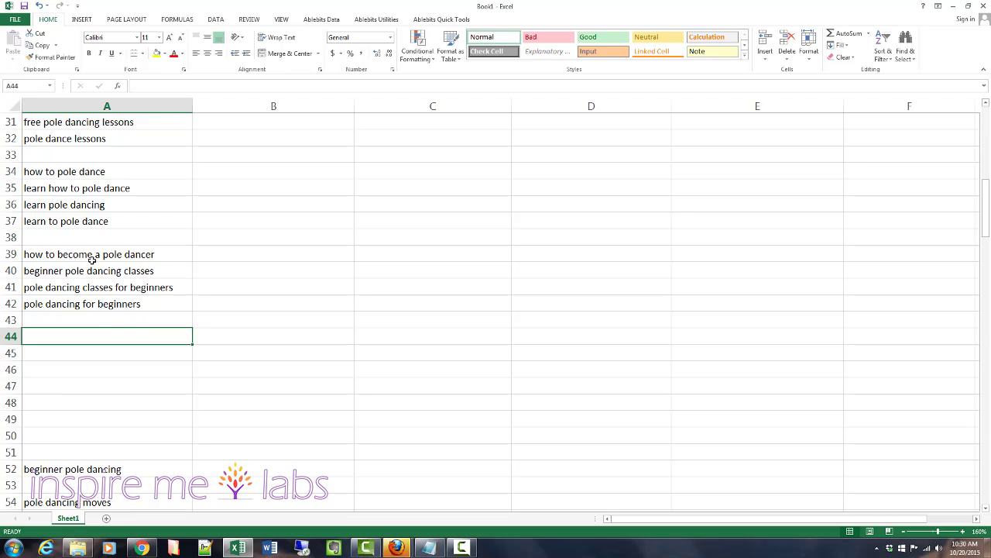
Step: Move "beginner pole dancing" from A52 up to A43, directly below the other beginner keywords
{"action": "scroll", "coordinate": [79, 412], "scroll_direction": "down", "scroll_amount": 1}
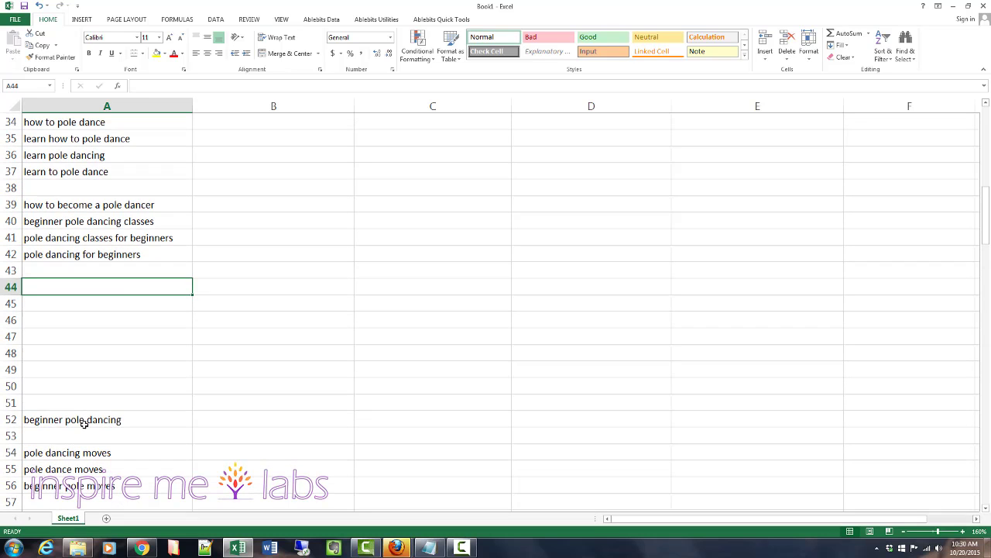
{"action": "left_click", "coordinate": [81, 418]}
{"action": "key", "text": "ctrl+x"}
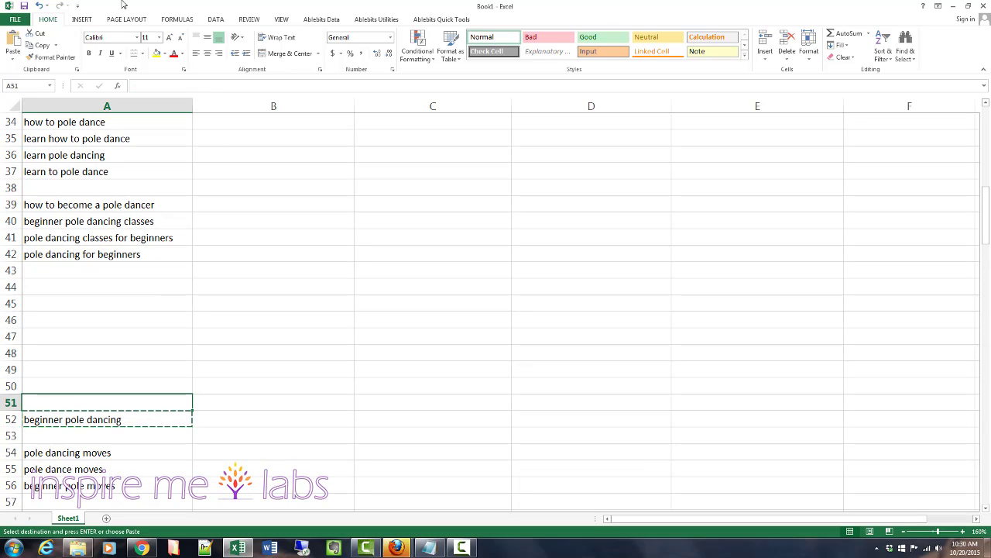
{"action": "key", "text": "ctrl+Up"}
{"action": "key", "text": "Down"}
{"action": "key", "text": "ctrl+v"}
Step: Move "beginner pole moves" from A56 up to A44, at the end of the beginner group
{"action": "key", "text": "Down"}
{"action": "key", "text": "Down"}
{"action": "key", "text": "Down"}
{"action": "key", "text": "Down"}
{"action": "key", "text": "Down"}
{"action": "key", "text": "Down"}
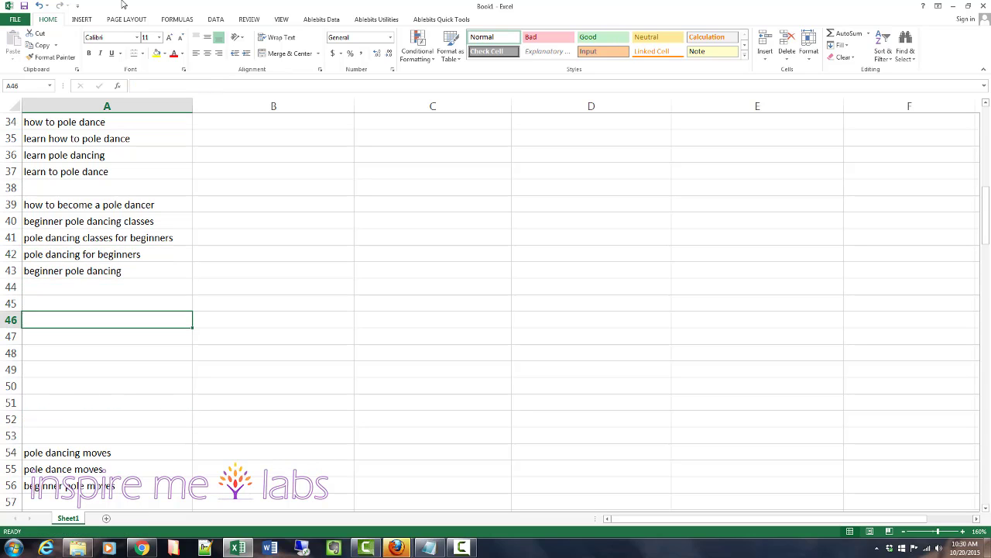
{"action": "scroll", "coordinate": [199, 299], "scroll_direction": "down", "scroll_amount": 1}
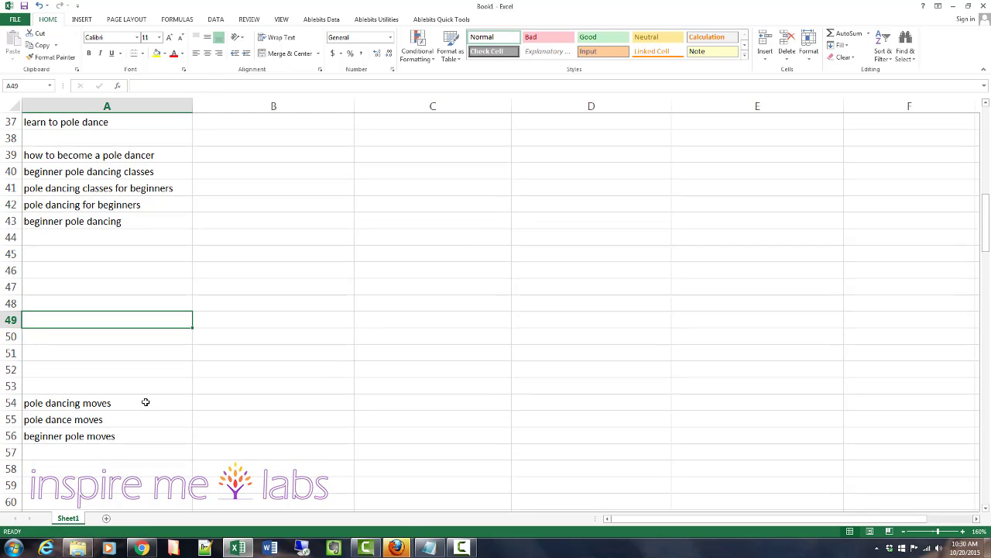
{"action": "left_click_drag", "start_coordinate": [78, 402], "coordinate": [101, 435]}
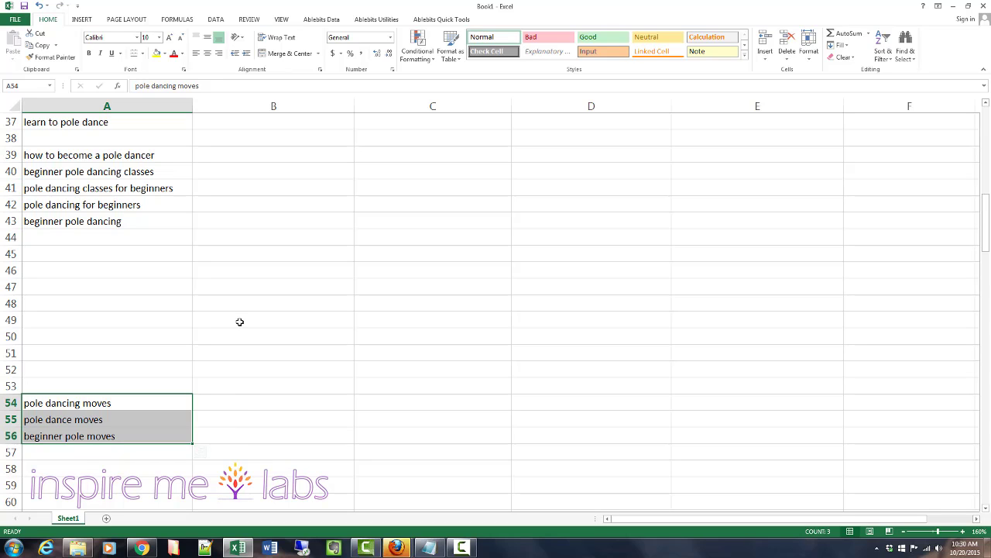
{"action": "key", "text": "ctrl+q"}
{"action": "left_click", "coordinate": [129, 297]}
{"action": "left_click", "coordinate": [85, 435]}
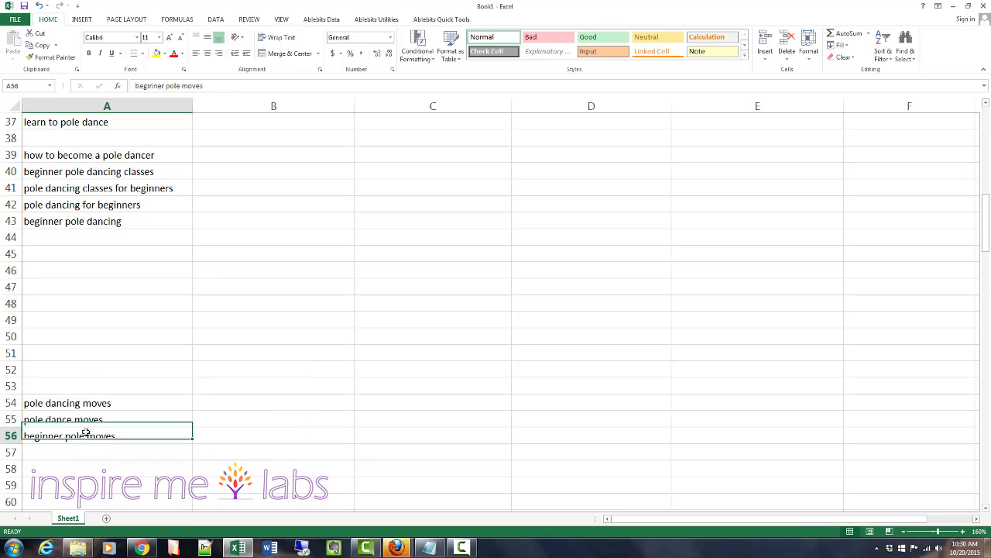
{"action": "key", "text": "ctrl+c"}
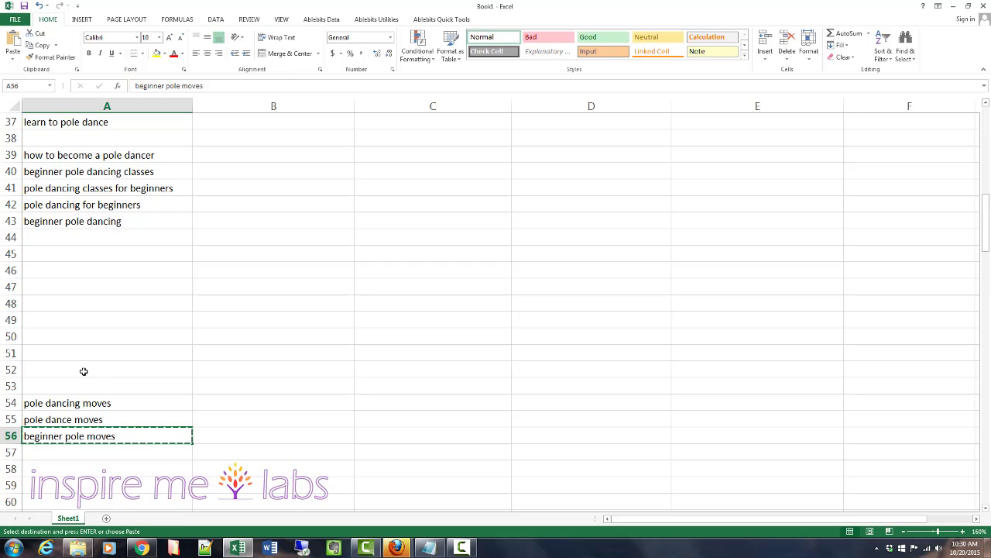
{"action": "left_click", "coordinate": [59, 239]}
{"action": "key", "text": "Return"}
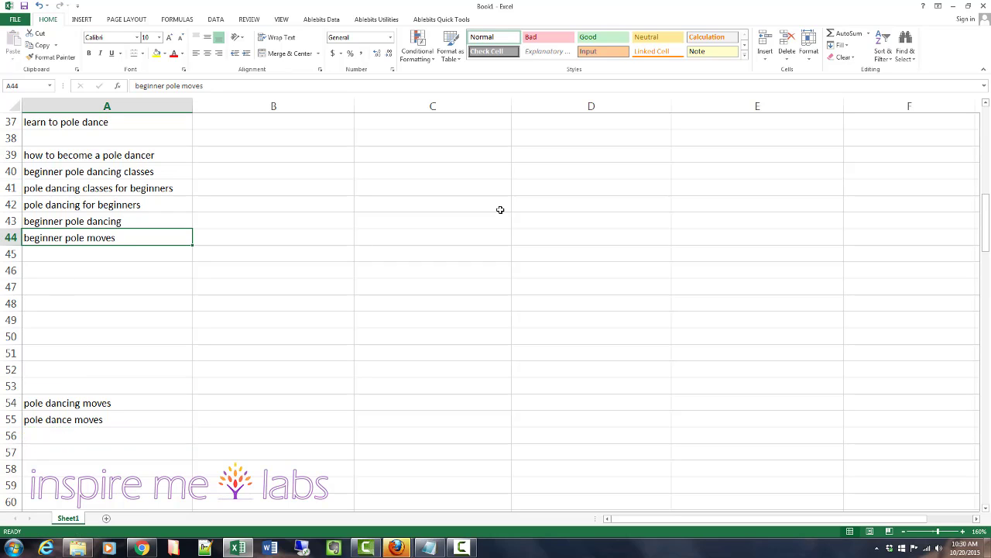
Step: Move the two remaining moves keywords from A54:A55 up to A47:A48
{"action": "key", "text": "Down"}
{"action": "key", "text": "Down"}
{"action": "key", "text": "Down"}
{"action": "key", "text": "Down"}
{"action": "key", "text": "Down"}
{"action": "key", "text": "Down"}
{"action": "key", "text": "Down"}
{"action": "key", "text": "Down"}
{"action": "key", "text": "Down"}
{"action": "key", "text": "Down"}
{"action": "key", "text": "Down"}
{"action": "key", "text": "Up"}
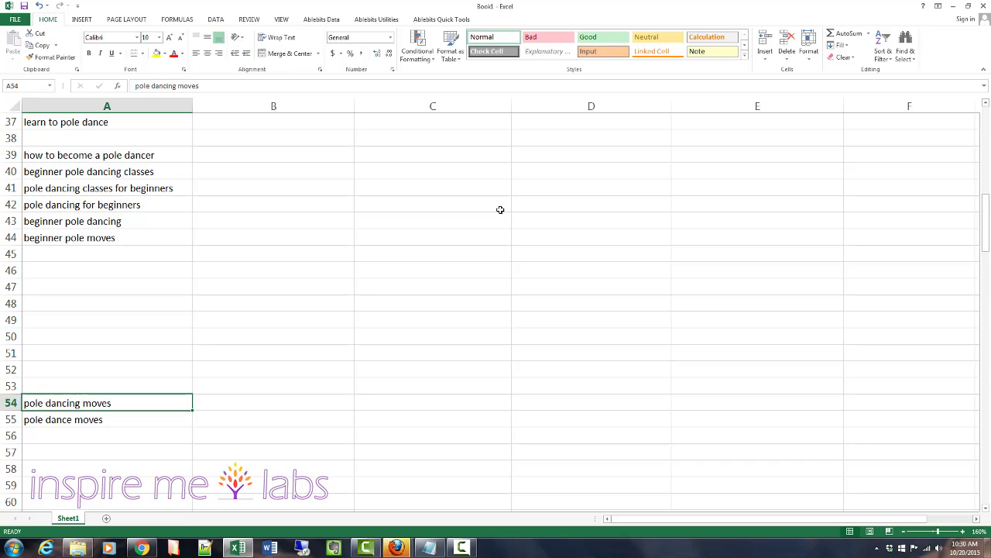
{"action": "key", "text": "shift+Down"}
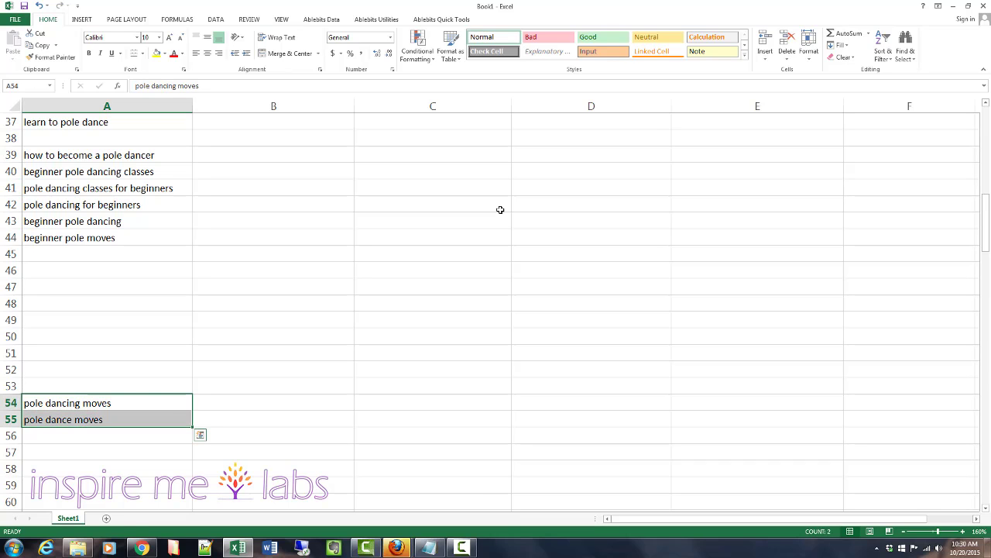
{"action": "key", "text": "ctrl+x"}
{"action": "left_click", "coordinate": [89, 285]}
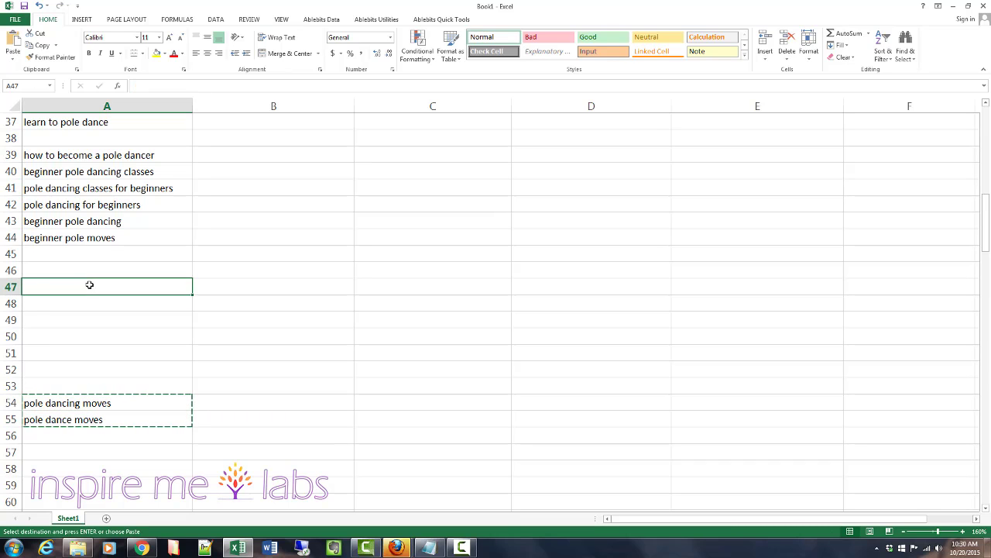
{"action": "key", "text": "ctrl+v"}
Step: Move the tricks, tips and moves keywords from A67:A71 up to A49:A53, directly below "pole dance moves"
{"action": "scroll", "coordinate": [153, 368], "scroll_direction": "down", "scroll_amount": 4}
{"action": "scroll", "coordinate": [153, 368], "scroll_direction": "up", "scroll_amount": 1}
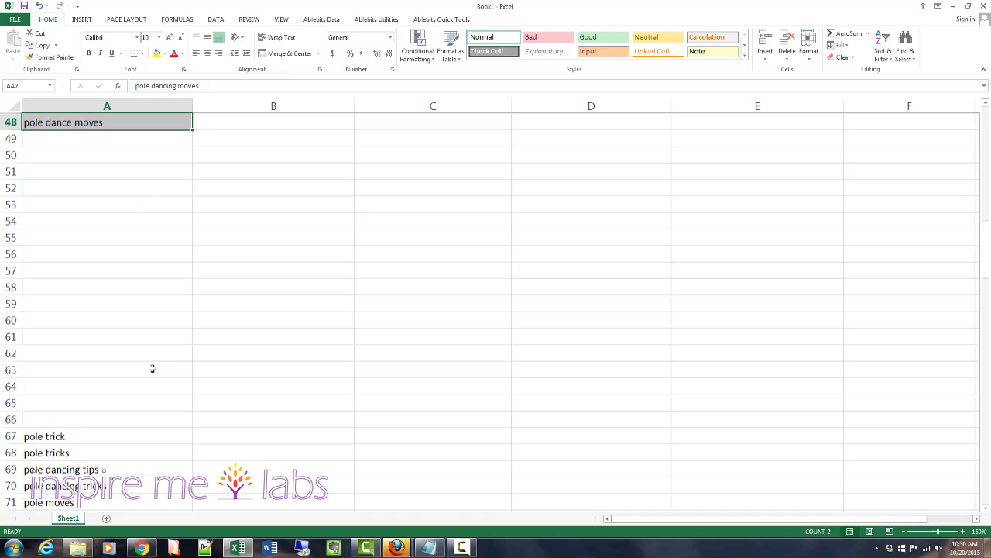
{"action": "scroll", "coordinate": [153, 368], "scroll_direction": "down", "scroll_amount": 2}
{"action": "left_click_drag", "start_coordinate": [73, 372], "coordinate": [70, 436]}
{"action": "key", "text": "ctrl+x"}
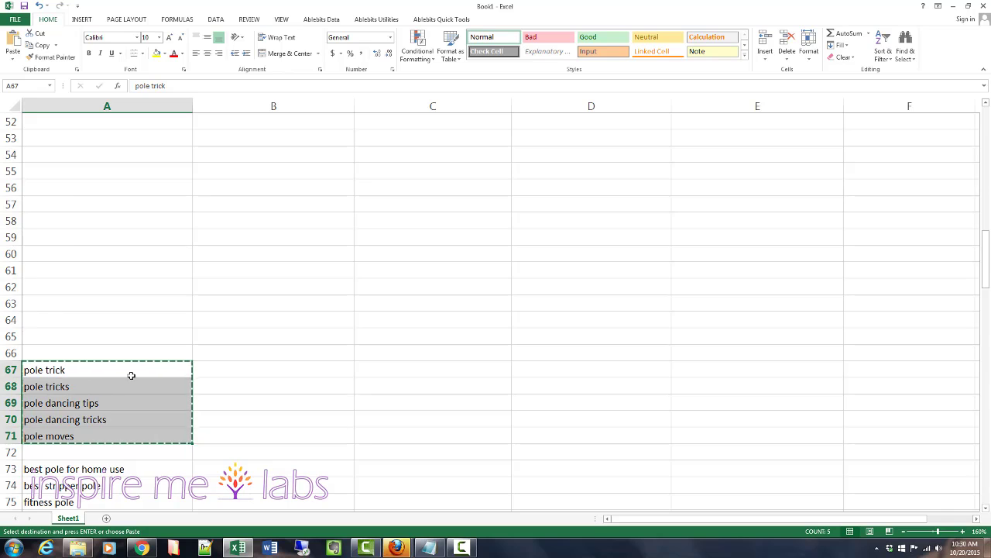
{"action": "scroll", "coordinate": [47, 220], "scroll_direction": "up", "scroll_amount": 3}
{"action": "left_click", "coordinate": [49, 222]}
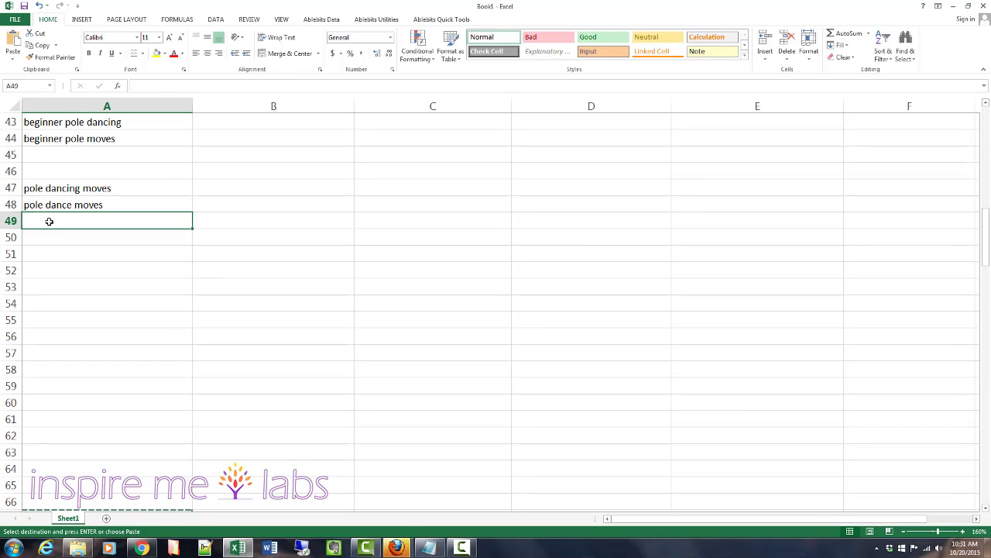
{"action": "key", "text": "ctrl+v"}
Step: Move "pole dancing moves" and "pole dance moves" from A47:A48 to A55:A56, below the tricks keywords
{"action": "key", "text": "Up"}
{"action": "key", "text": "Up"}
{"action": "key", "text": "Down"}
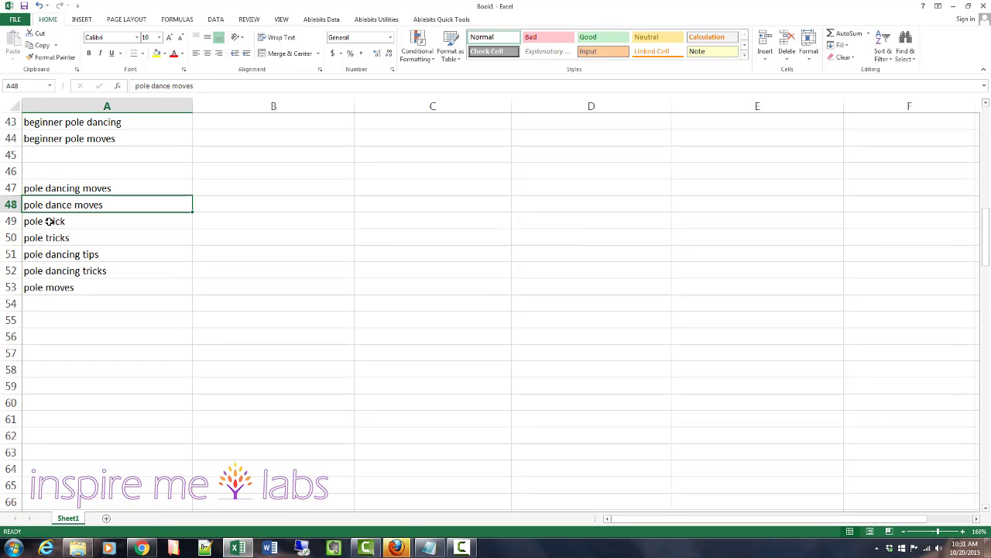
{"action": "key", "text": "Down"}
{"action": "key", "text": "Down"}
{"action": "key", "text": "Down"}
{"action": "key", "text": "Up"}
{"action": "key", "text": "Up"}
{"action": "key", "text": "Up"}
{"action": "key", "text": "Up"}
{"action": "key", "text": "shift+Down"}
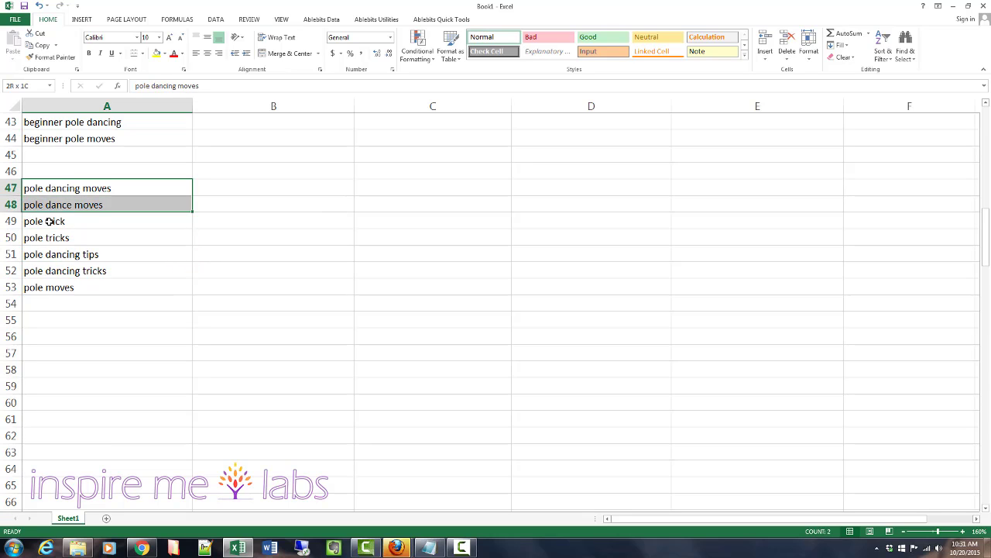
{"action": "key", "text": "shift+Up"}
{"action": "key", "text": "shift+Down"}
{"action": "key", "text": "ctrl+x"}
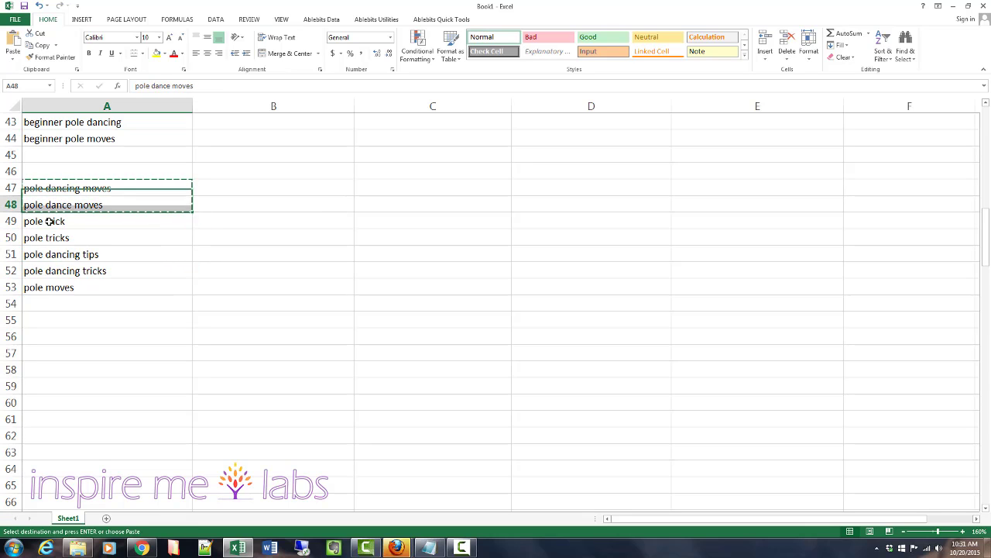
{"action": "key", "text": "Down"}
{"action": "key", "text": "Down"}
{"action": "key", "text": "Down"}
{"action": "key", "text": "Down"}
{"action": "key", "text": "Down"}
{"action": "key", "text": "Down"}
{"action": "key", "text": "Down"}
{"action": "key", "text": "ctrl+v"}
Step: Move "pole moves" from A53 to A54 so it joins the moves group, separated from the tricks keywords
{"action": "key", "text": "Up"}
{"action": "key", "text": "Up"}
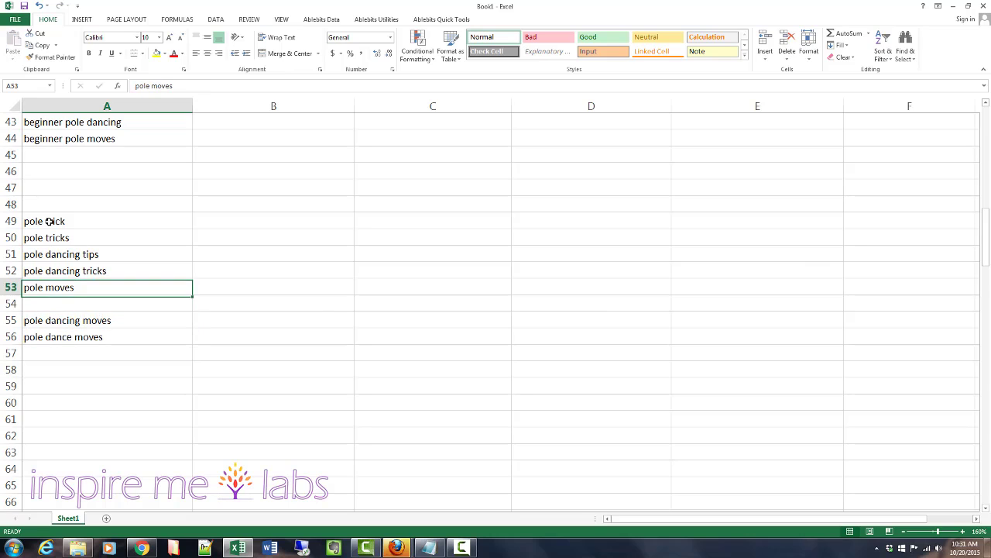
{"action": "key", "text": "ctrl+x"}
{"action": "key", "text": "Down"}
{"action": "key", "text": "Down"}
{"action": "key", "text": "Up"}
{"action": "key", "text": "ctrl+v"}
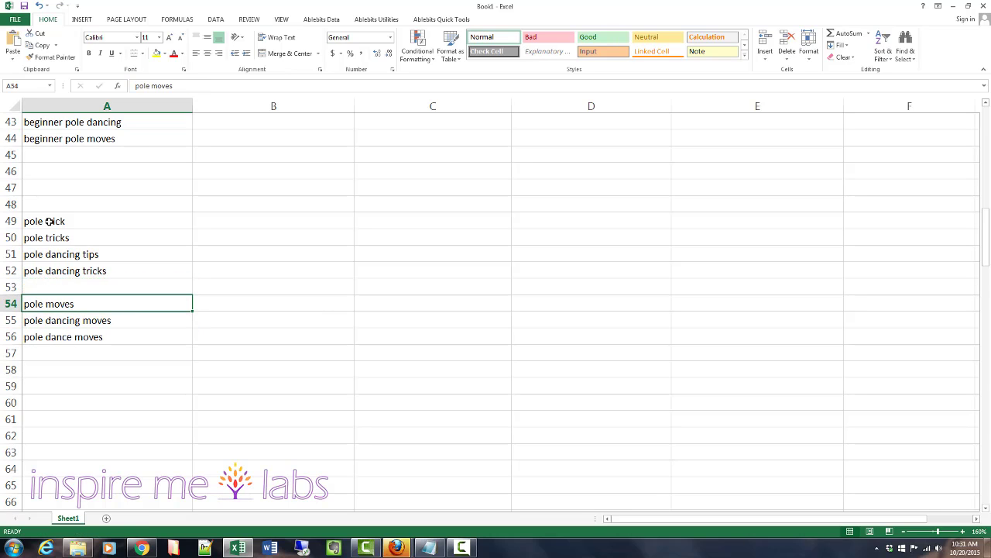
Step: Move the tricks and moves keyword groups from A49:A56 up two rows to A47:A54
{"action": "key", "text": "Up"}
{"action": "key", "text": "Up"}
{"action": "key", "text": "Up"}
{"action": "key", "text": "Up"}
{"action": "key", "text": "Up"}
{"action": "key", "text": "shift+Down"}
{"action": "key", "text": "shift+Down"}
{"action": "key", "text": "shift+Down"}
{"action": "key", "text": "shift+Down"}
{"action": "key", "text": "shift+Down"}
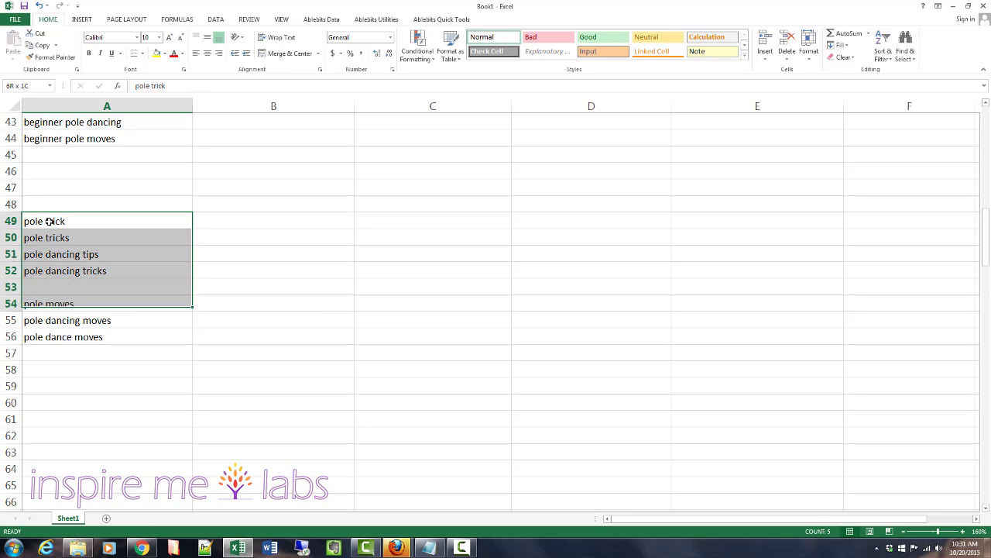
{"action": "key", "text": "shift+Down"}
{"action": "key", "text": "shift+Down"}
{"action": "key", "text": "ctrl+x"}
{"action": "key", "text": "Up"}
{"action": "key", "text": "Up"}
{"action": "key", "text": "Up"}
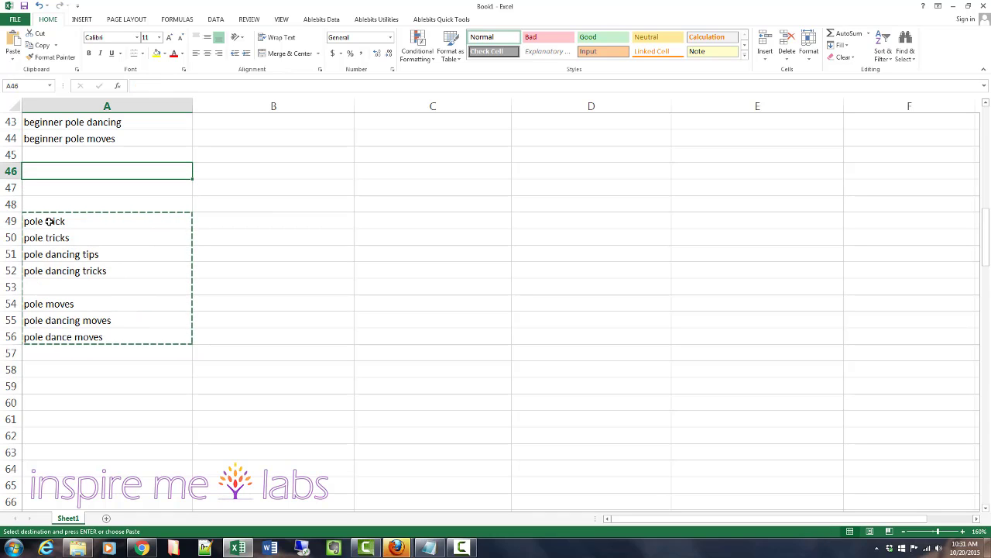
{"action": "key", "text": "Down"}
{"action": "key", "text": "ctrl+v"}
{"action": "left_click", "coordinate": [49, 221]}
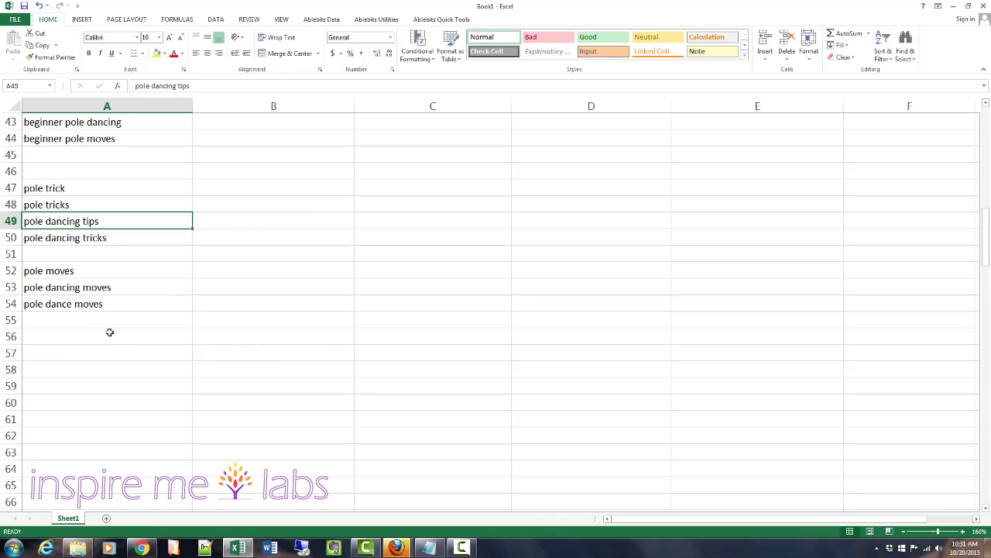
Step: Move the home, fitness and stripper pole keywords from A73:A78 up to A57:A62, below the moves group
{"action": "scroll", "coordinate": [108, 331], "scroll_direction": "down", "scroll_amount": 6}
{"action": "left_click", "coordinate": [71, 320]}
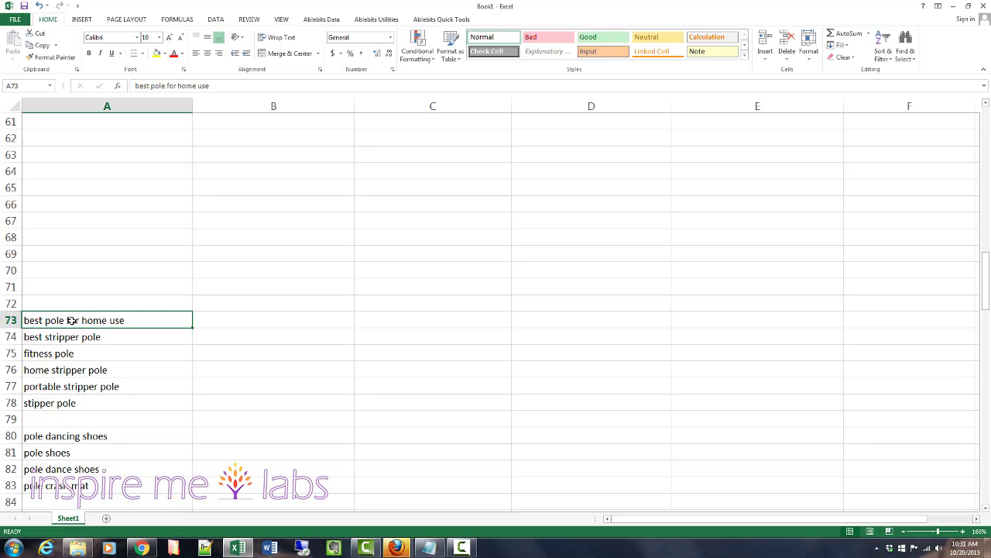
{"action": "left_click_drag", "start_coordinate": [71, 320], "coordinate": [72, 403]}
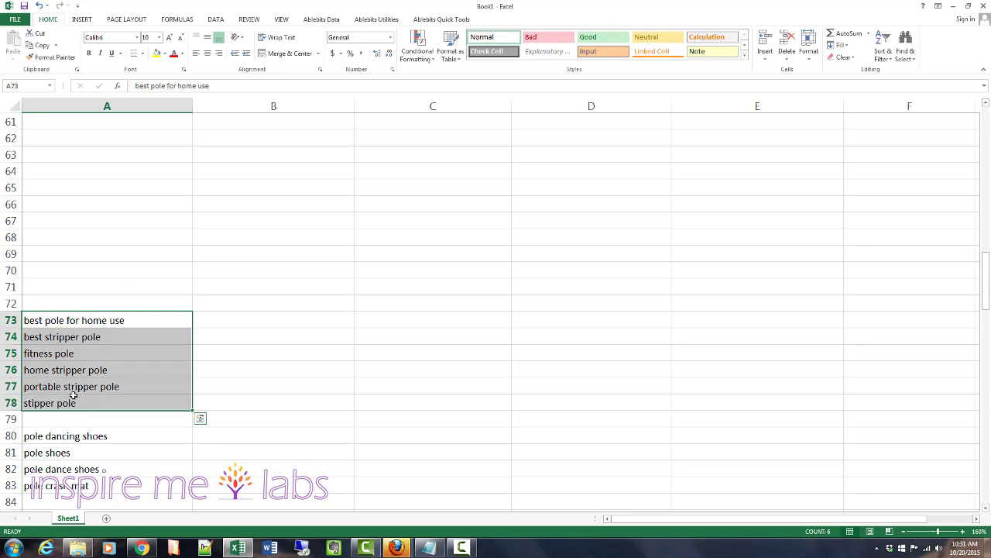
{"action": "key", "text": "ctrl+x"}
{"action": "key", "text": "Up"}
{"action": "key", "text": "Up"}
{"action": "key", "text": "Up"}
{"action": "key", "text": "Up"}
{"action": "key", "text": "Up"}
{"action": "key", "text": "Up"}
{"action": "key", "text": "Up"}
{"action": "key", "text": "Up"}
{"action": "key", "text": "Up"}
{"action": "key", "text": "Up"}
{"action": "key", "text": "Up"}
{"action": "key", "text": "Up"}
{"action": "key", "text": "Up"}
{"action": "key", "text": "Up"}
{"action": "key", "text": "Up"}
{"action": "key", "text": "Up"}
{"action": "key", "text": "Up"}
{"action": "key", "text": "Up"}
{"action": "key", "text": "Up"}
{"action": "key", "text": "Up"}
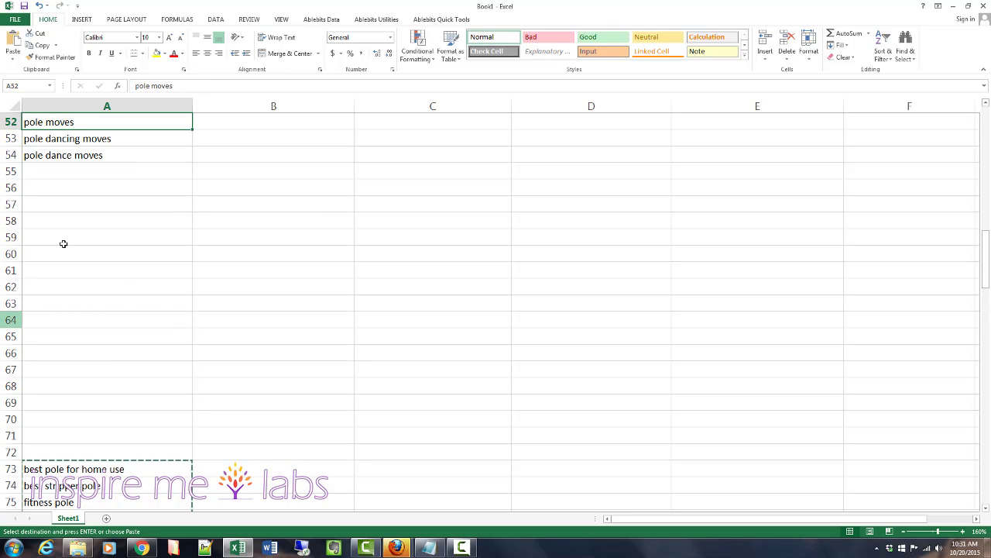
{"action": "left_click", "coordinate": [70, 216]}
{"action": "key", "text": "Up"}
{"action": "key", "text": "ctrl+v"}
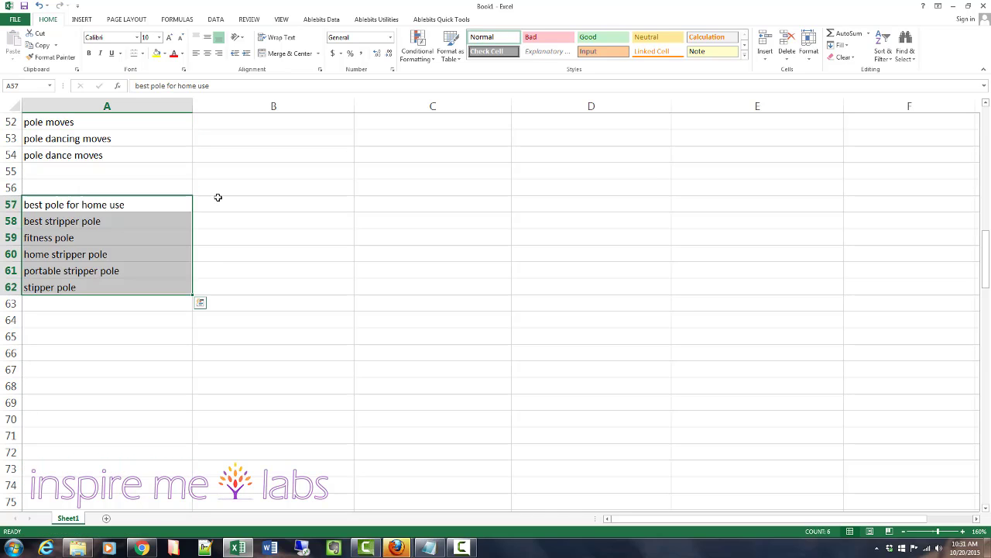
Step: Review the pole product keywords in A57:A62 to check that they belong in one group
{"action": "key", "text": "Down"}
{"action": "key", "text": "Down"}
{"action": "scroll", "coordinate": [282, 287], "scroll_direction": "down", "scroll_amount": 5}
{"action": "scroll", "coordinate": [281, 287], "scroll_direction": "up", "scroll_amount": 6}
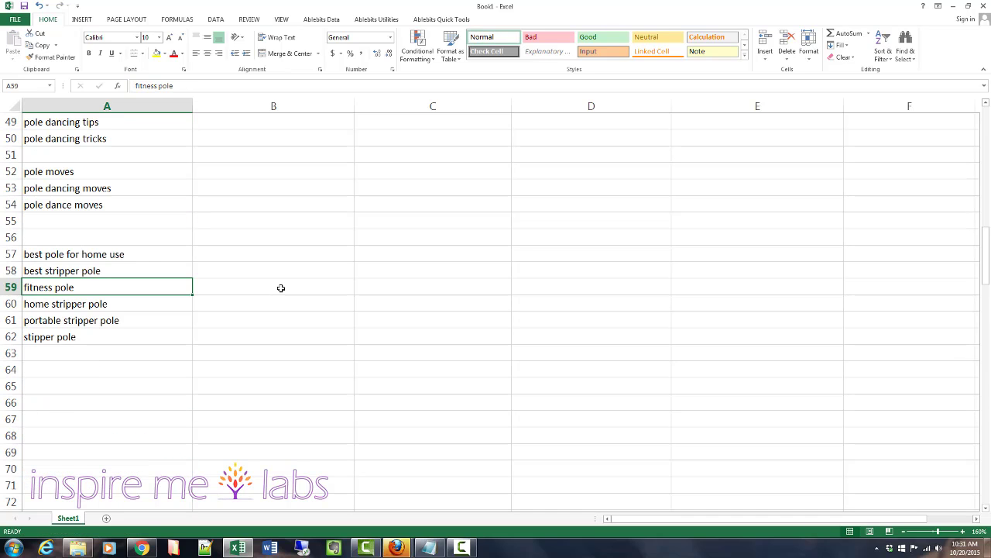
{"action": "scroll", "coordinate": [282, 287], "scroll_direction": "down", "scroll_amount": 1}
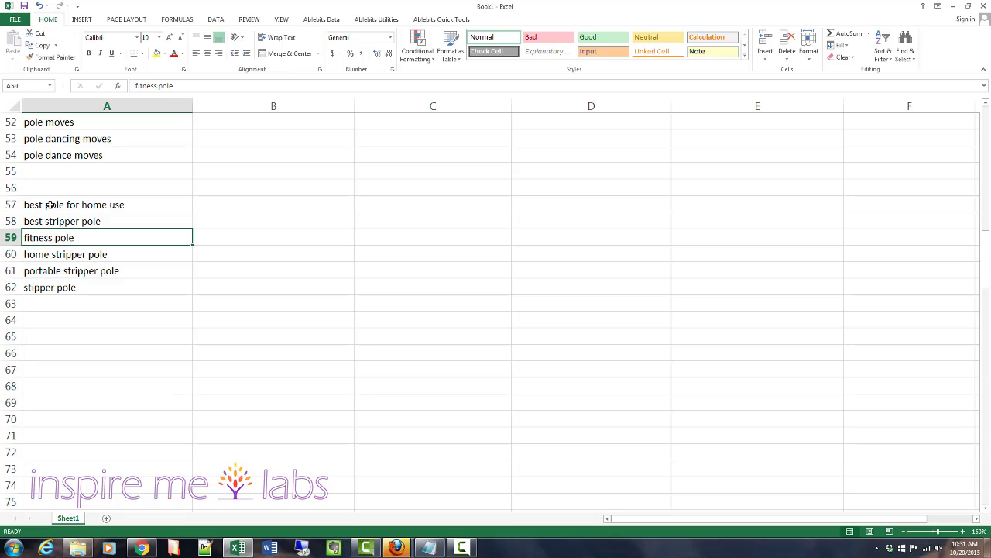
{"action": "left_click", "coordinate": [66, 307]}
{"action": "left_click", "coordinate": [66, 205]}
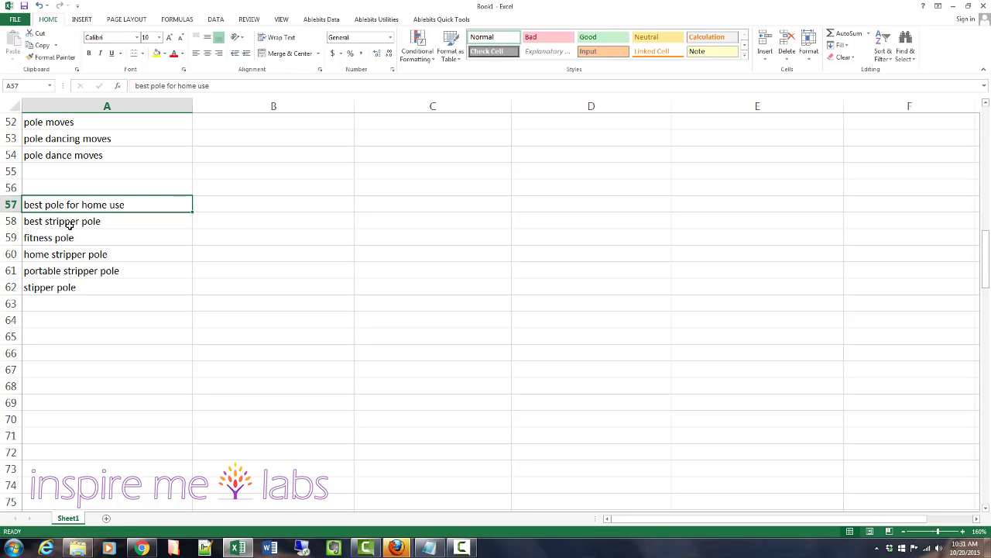
{"action": "left_click", "coordinate": [81, 319]}
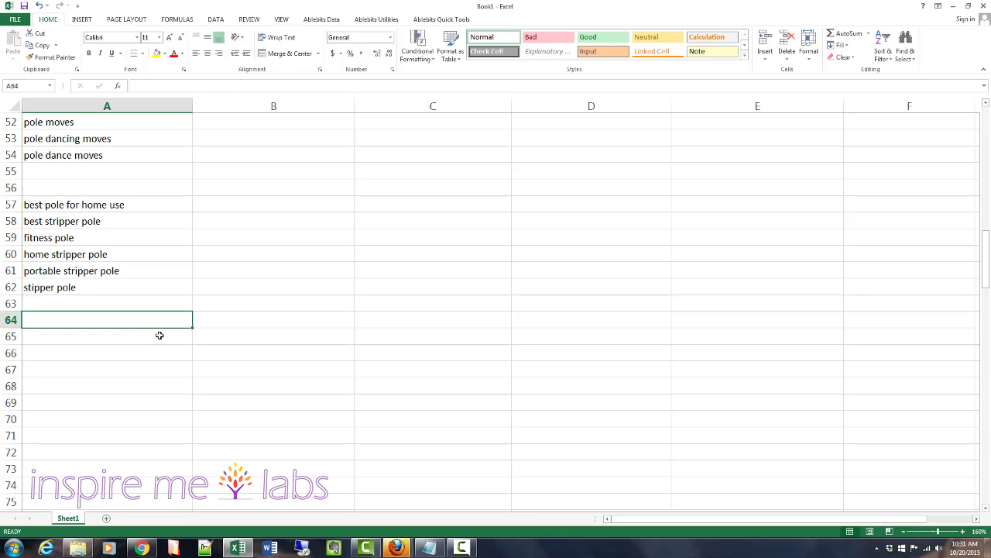
{"action": "left_click_drag", "start_coordinate": [63, 211], "coordinate": [68, 288]}
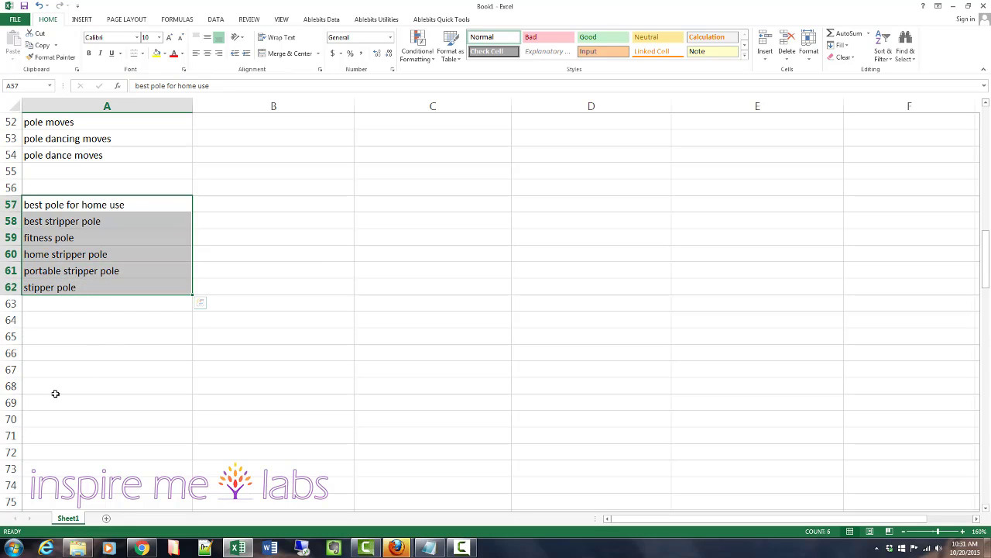
{"action": "left_click", "coordinate": [203, 206]}
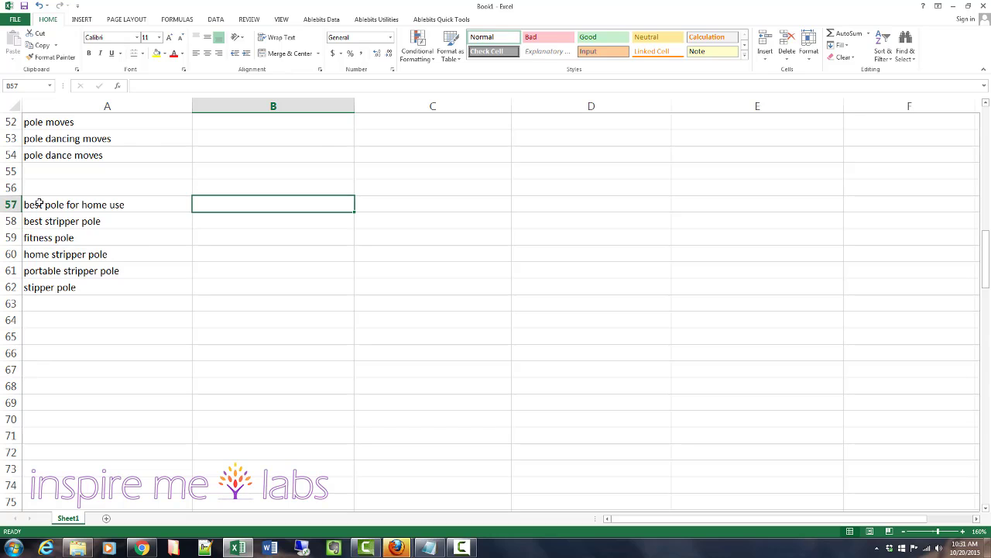
{"action": "left_click_drag", "start_coordinate": [40, 203], "coordinate": [38, 288]}
Step: Move the pole shoes and crash mat keywords from A80:A83 up to A64:A67, below the pole product group
{"action": "scroll", "coordinate": [113, 366], "scroll_direction": "down", "scroll_amount": 2}
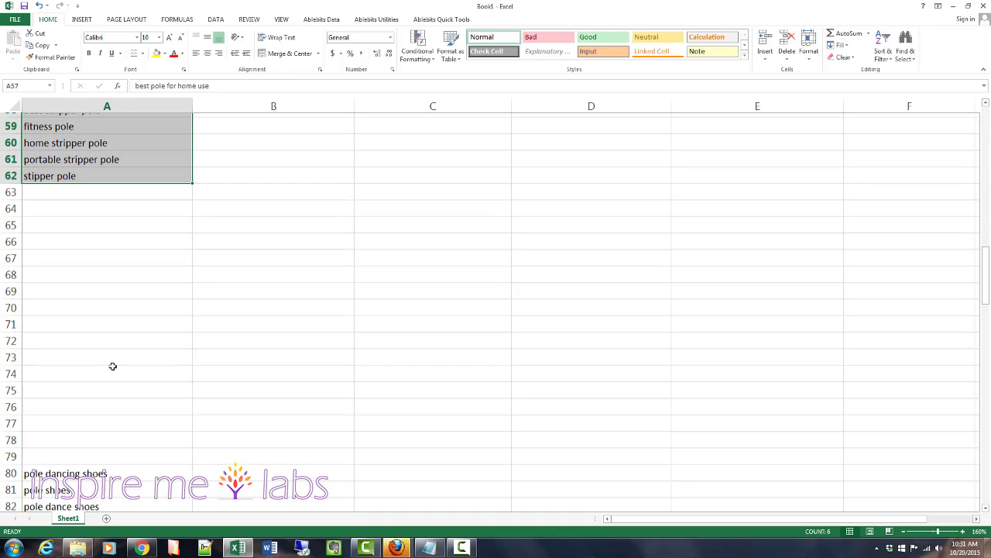
{"action": "scroll", "coordinate": [112, 366], "scroll_direction": "down", "scroll_amount": 3}
{"action": "left_click_drag", "start_coordinate": [58, 339], "coordinate": [58, 387]}
{"action": "left_click", "coordinate": [91, 388]}
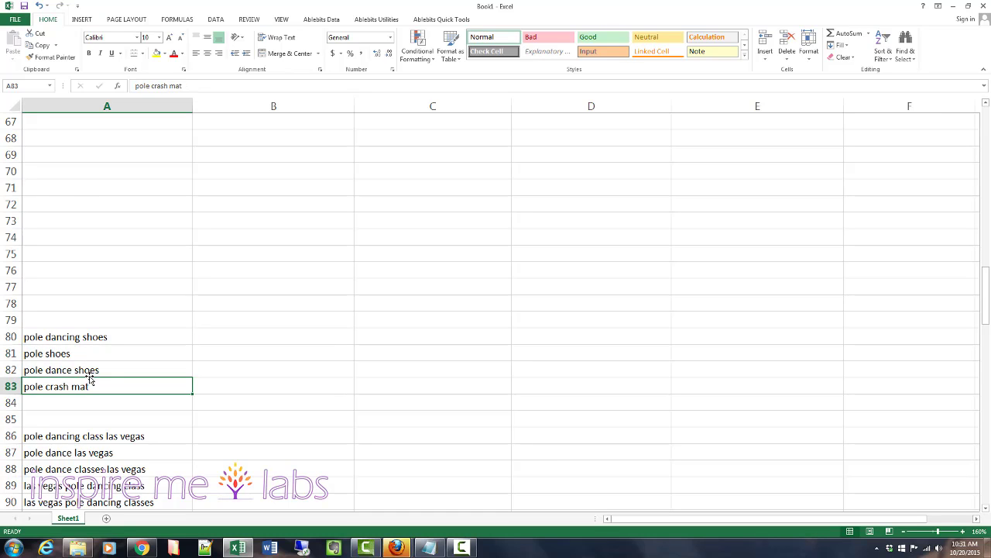
{"action": "key", "text": "shift+Up"}
{"action": "key", "text": "shift+Up"}
{"action": "key", "text": "shift+Up"}
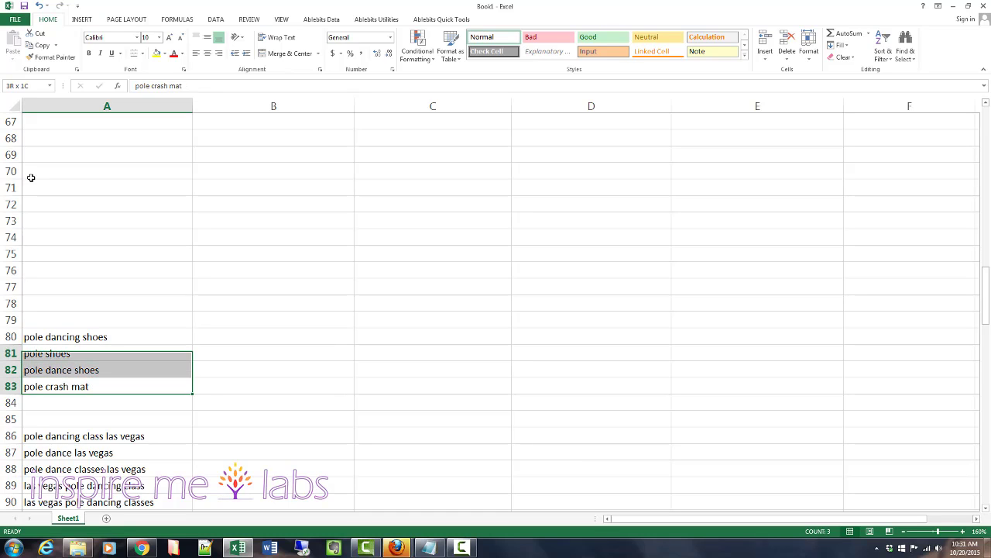
{"action": "key", "text": "ctrl+c"}
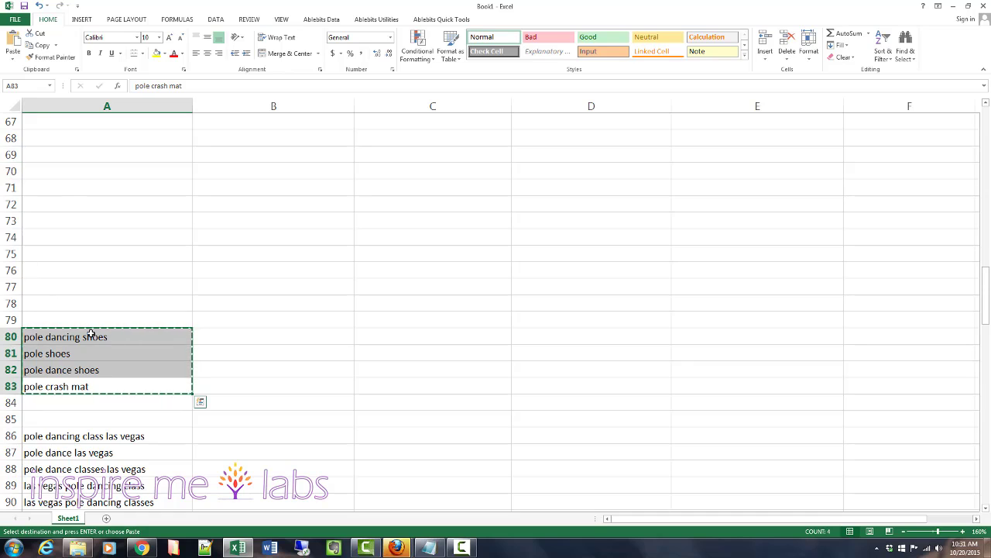
{"action": "scroll", "coordinate": [90, 331], "scroll_direction": "up", "scroll_amount": 3}
{"action": "scroll", "coordinate": [75, 226], "scroll_direction": "up", "scroll_amount": 1}
{"action": "left_click", "coordinate": [78, 223]}
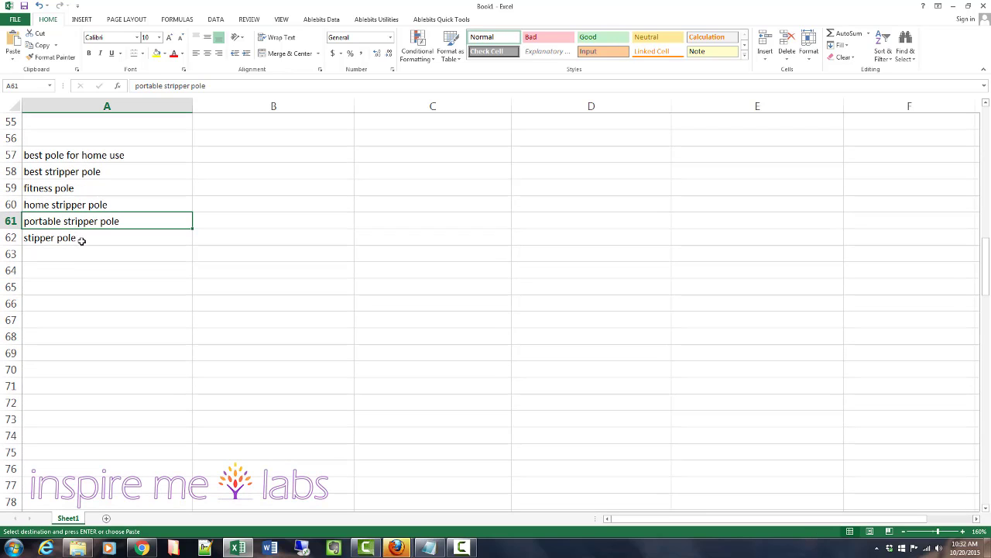
{"action": "left_click", "coordinate": [82, 268]}
{"action": "key", "text": "Return"}
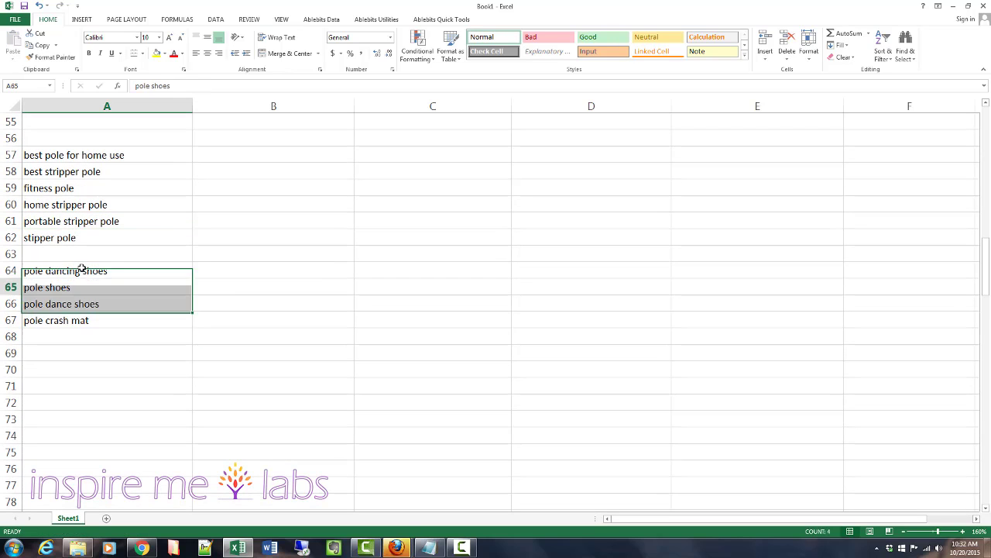
Step: Move "pole crash mat" from A67 to A68 to separate it from the shoes keywords
{"action": "key", "text": "ctrl+Down"}
{"action": "key", "text": "ctrl+x"}
{"action": "key", "text": "Down"}
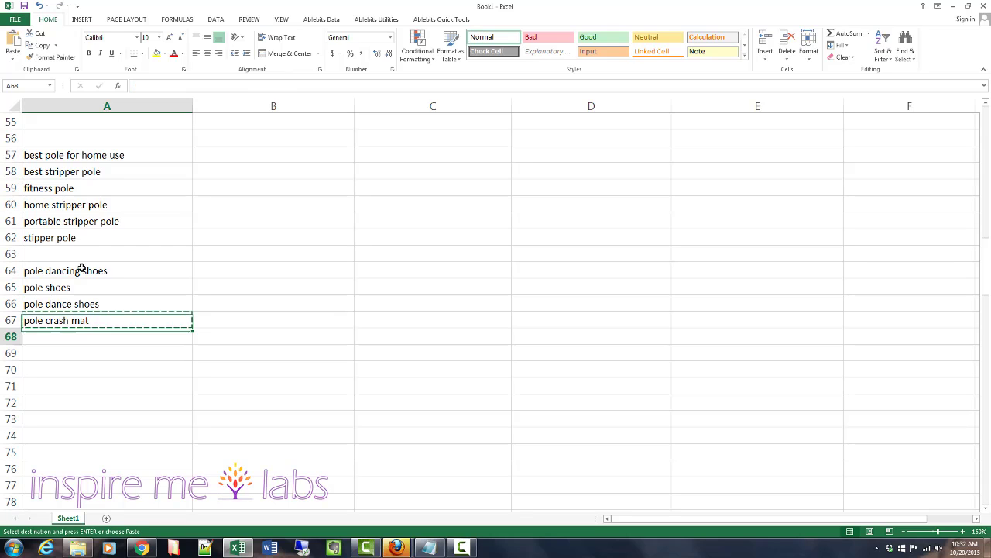
{"action": "key", "text": "Return"}
{"action": "key", "text": "Down"}
{"action": "key", "text": "Down"}
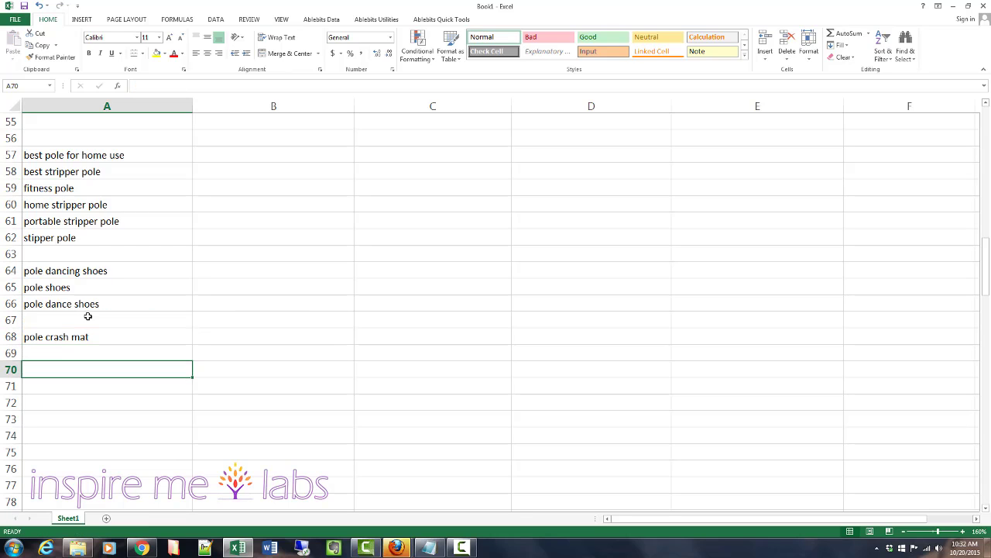
{"action": "left_click", "coordinate": [70, 334]}
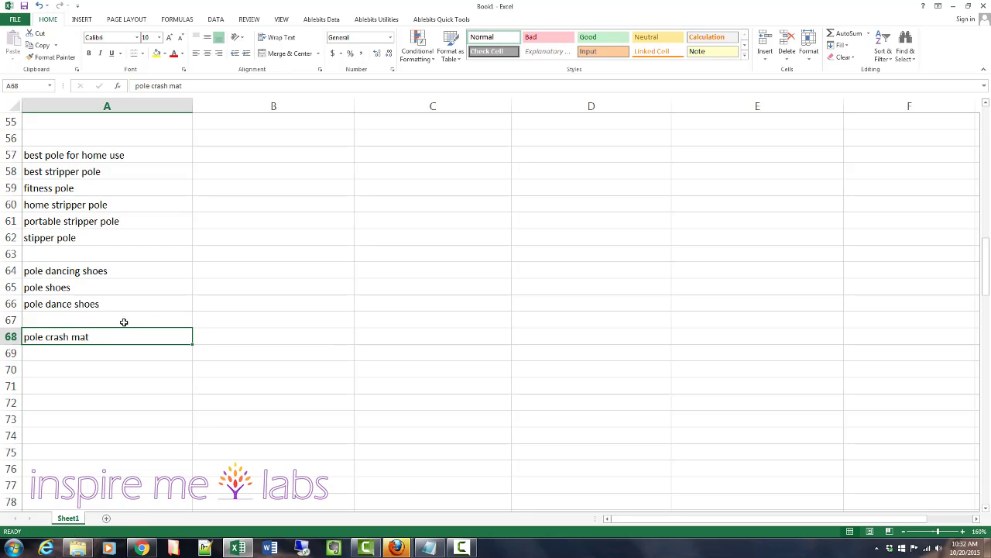
Step: Move the Las Vegas, near me, studio and school keywords from A86:A103 up to the block starting at A71
{"action": "left_click", "coordinate": [68, 350]}
{"action": "scroll", "coordinate": [128, 375], "scroll_direction": "down", "scroll_amount": 3}
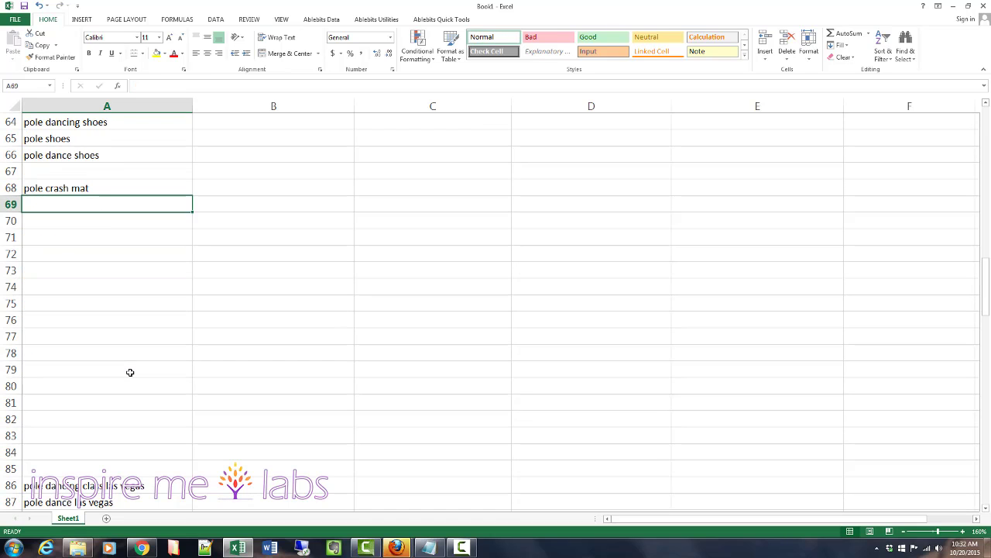
{"action": "scroll", "coordinate": [130, 373], "scroll_direction": "down", "scroll_amount": 3}
{"action": "scroll", "coordinate": [95, 353], "scroll_direction": "down", "scroll_amount": 3}
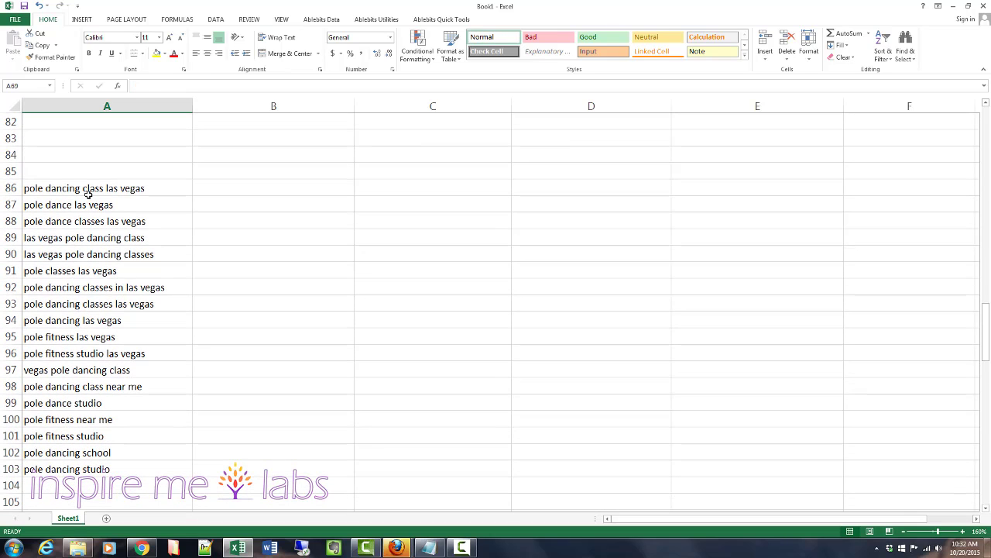
{"action": "left_click_drag", "start_coordinate": [88, 193], "coordinate": [75, 468]}
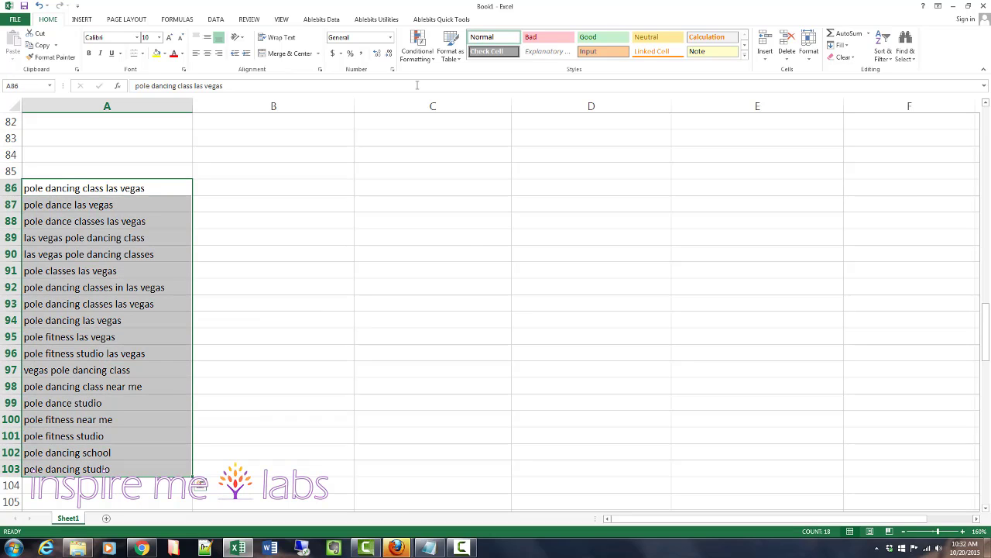
{"action": "key", "text": "ctrl+c"}
{"action": "scroll", "coordinate": [227, 256], "scroll_direction": "up", "scroll_amount": 4}
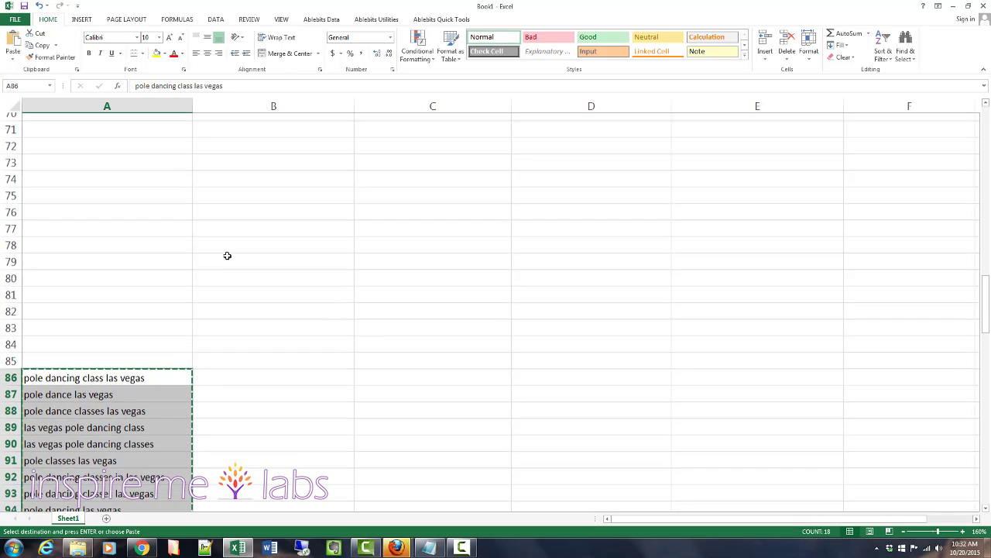
{"action": "scroll", "coordinate": [191, 283], "scroll_direction": "up", "scroll_amount": 4}
{"action": "left_click", "coordinate": [73, 320]}
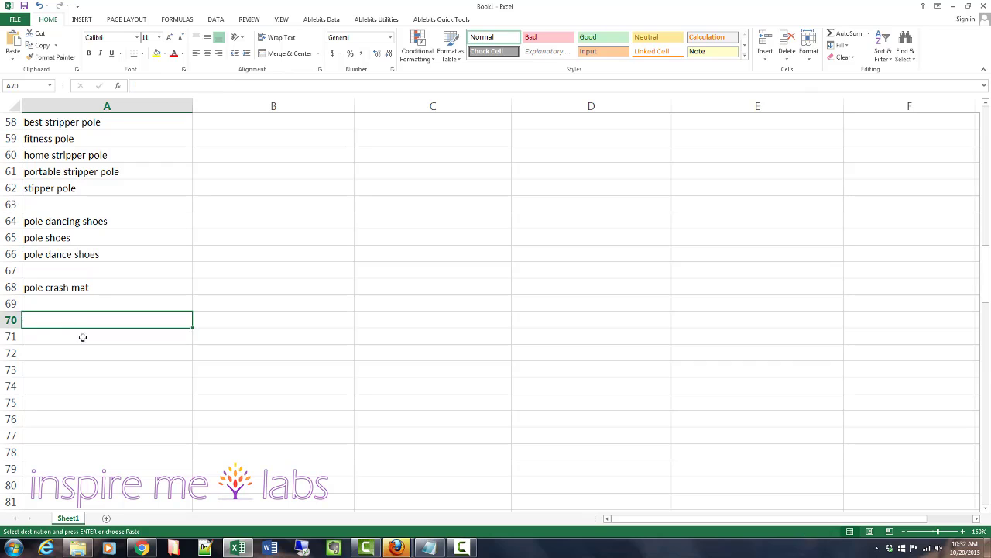
{"action": "left_click", "coordinate": [82, 337]}
{"action": "key", "text": "Up"}
{"action": "key", "text": "Down"}
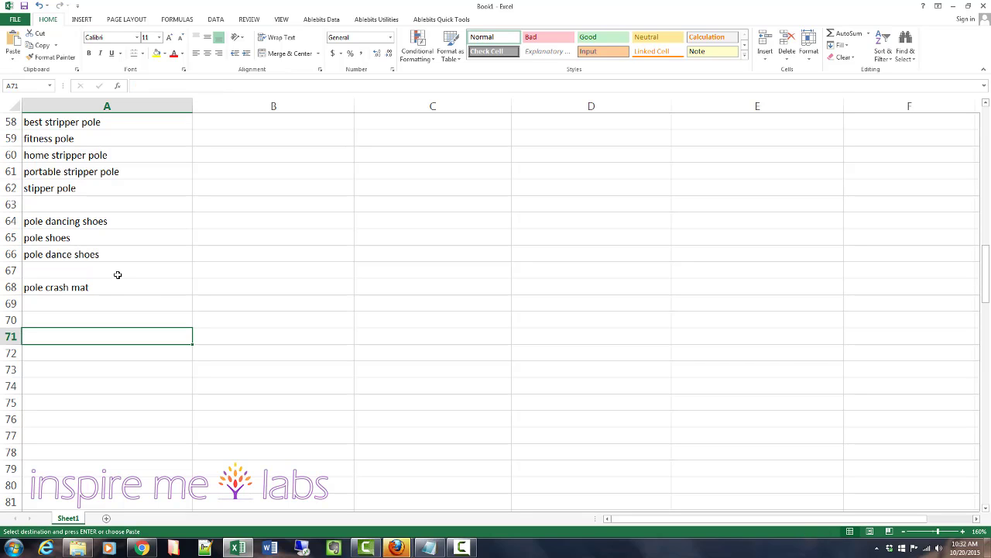
{"action": "key", "text": "ctrl+v"}
Step: Review the pole class keyword group in A1:A9 at the start of the list
{"action": "left_click", "coordinate": [244, 324]}
{"action": "scroll", "coordinate": [239, 323], "scroll_direction": "up", "scroll_amount": 19}
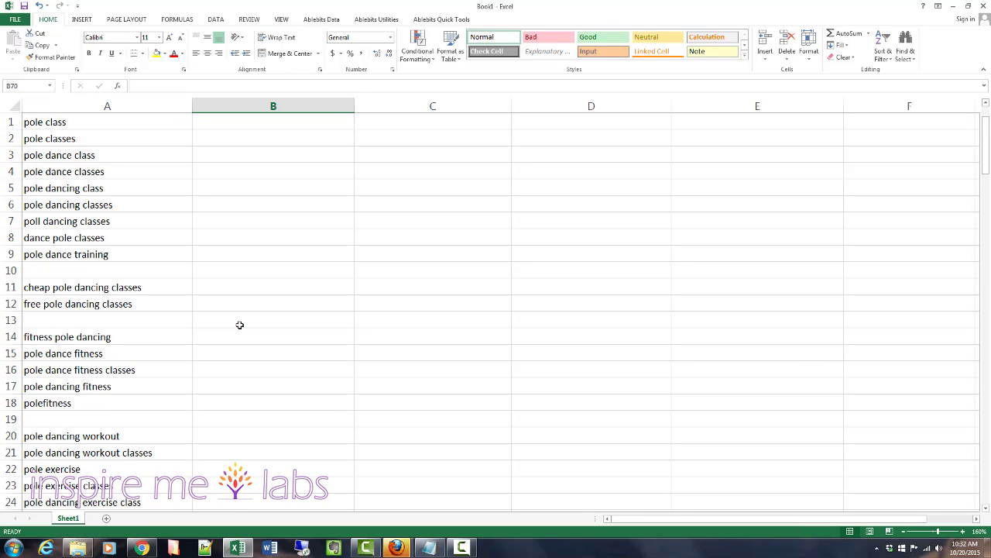
{"action": "left_click", "coordinate": [51, 122]}
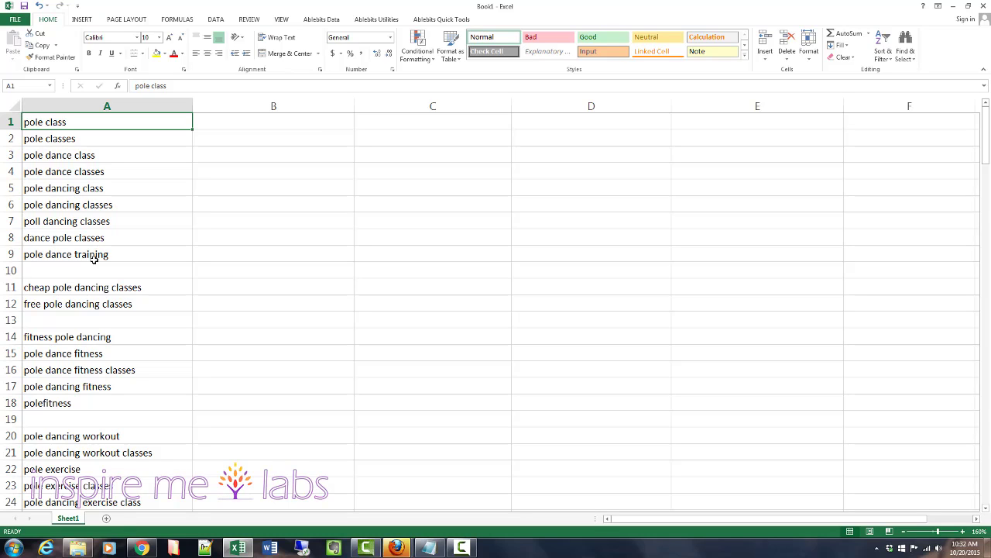
{"action": "left_click_drag", "start_coordinate": [85, 258], "coordinate": [66, 117]}
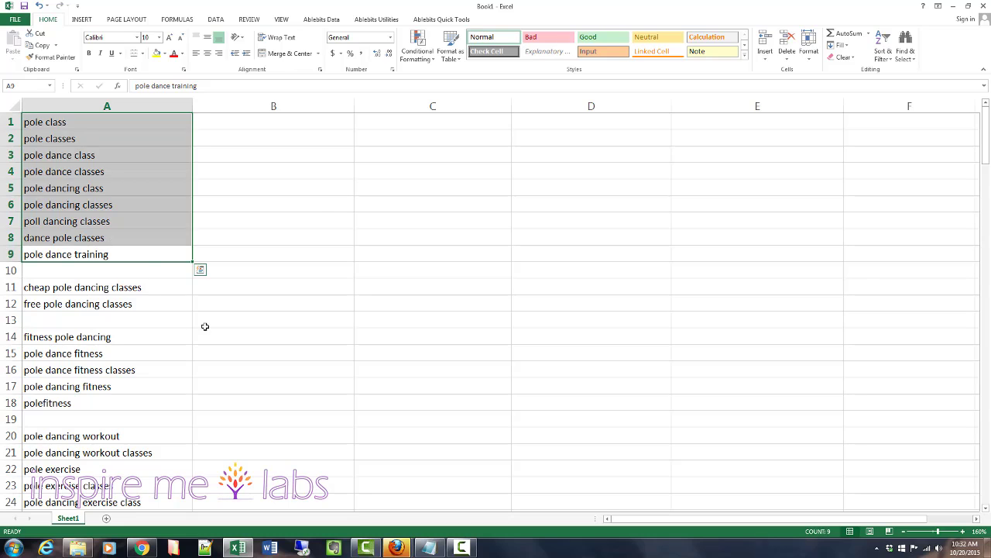
{"action": "left_click", "coordinate": [205, 325]}
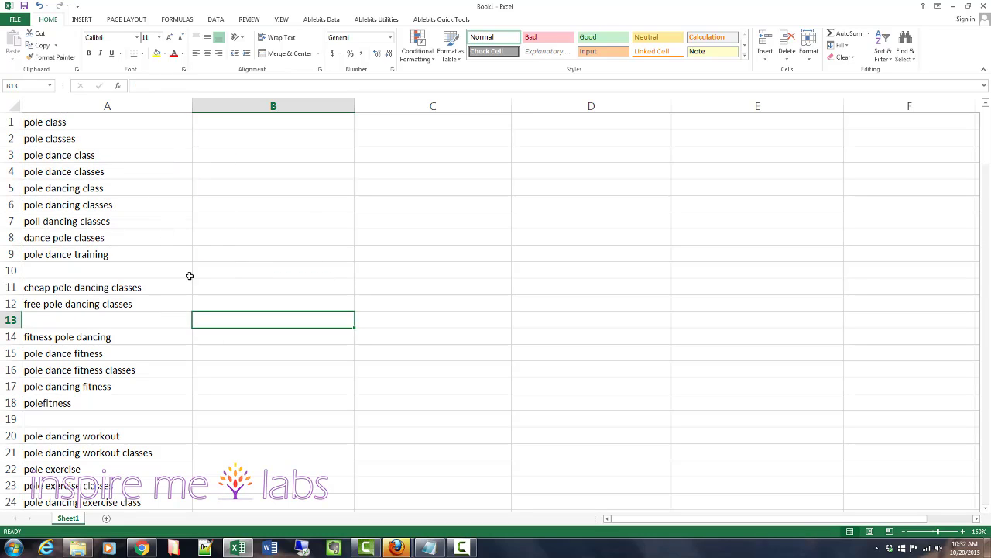